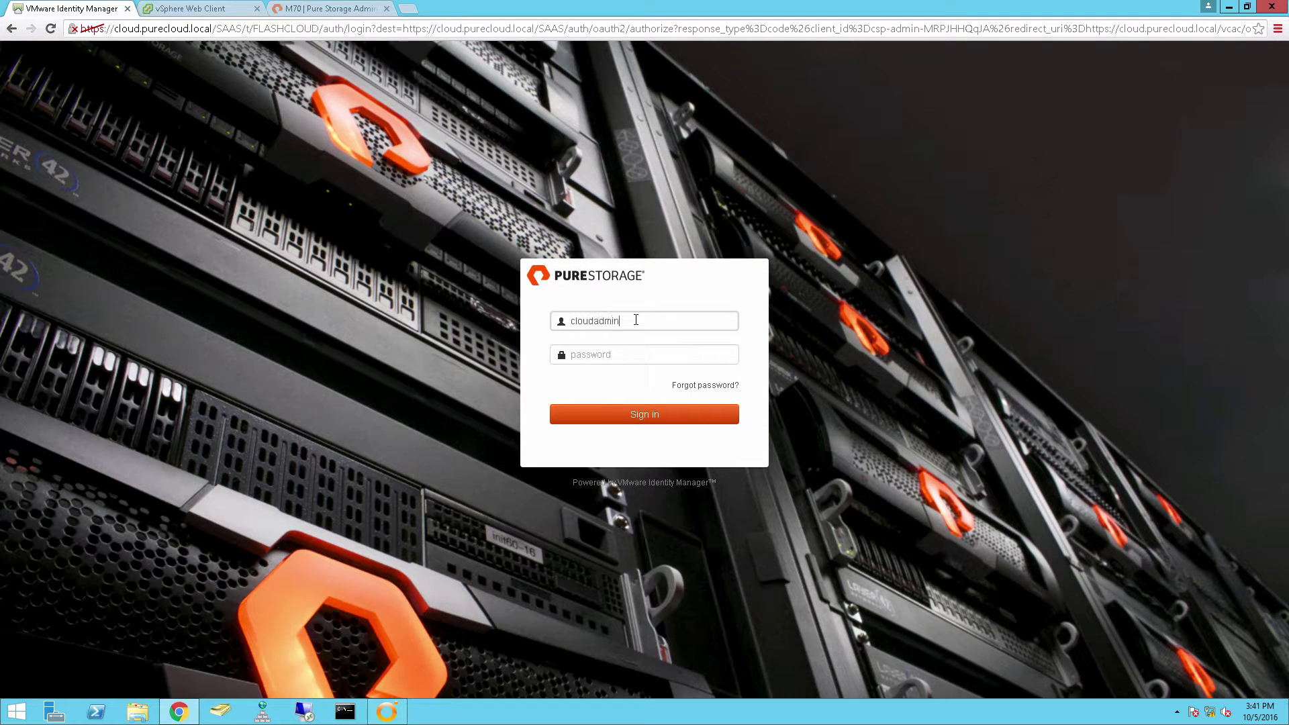
Step: Enter the cloudadmin account's password and sign in to the portal
{"action": "key", "text": "Tab"}
{"action": "type", "text": "***"}
{"action": "key", "text": "Return"}
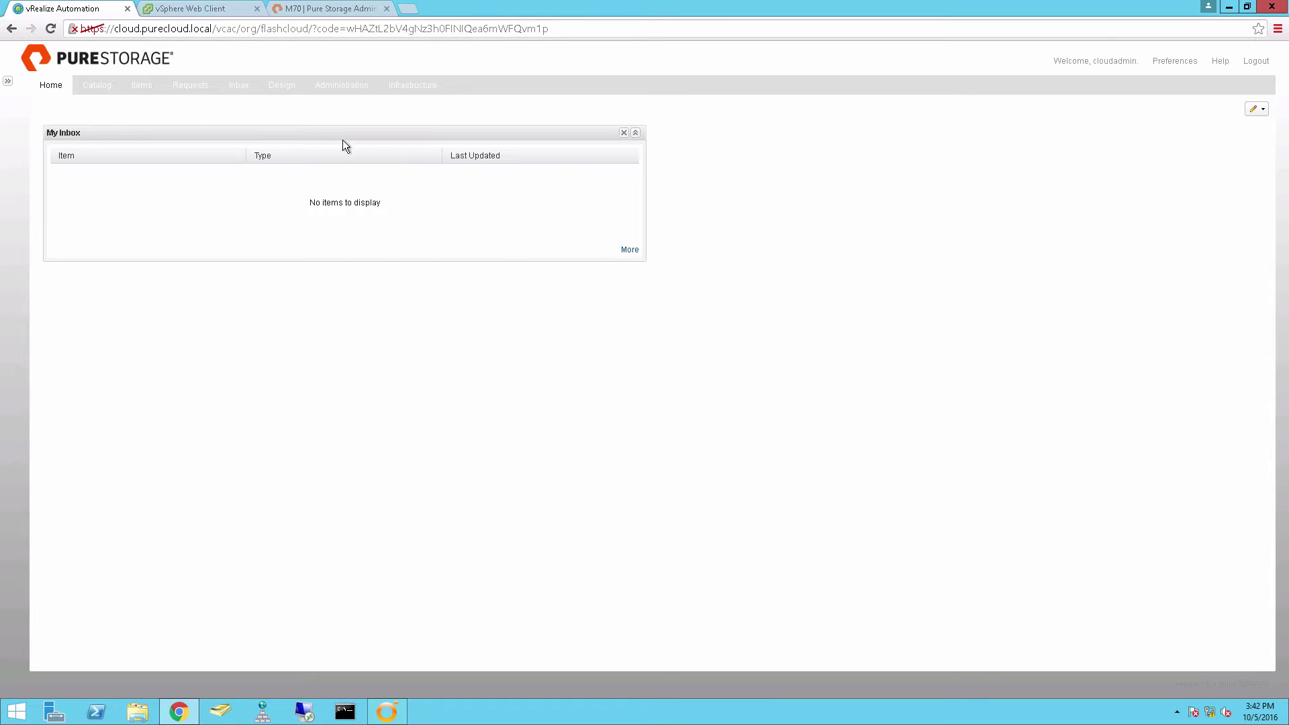
Step: Browse the service catalog's Storage as a Service, Production VMs as a Service and Development VMs as a Service categories
{"action": "left_click", "coordinate": [99, 85]}
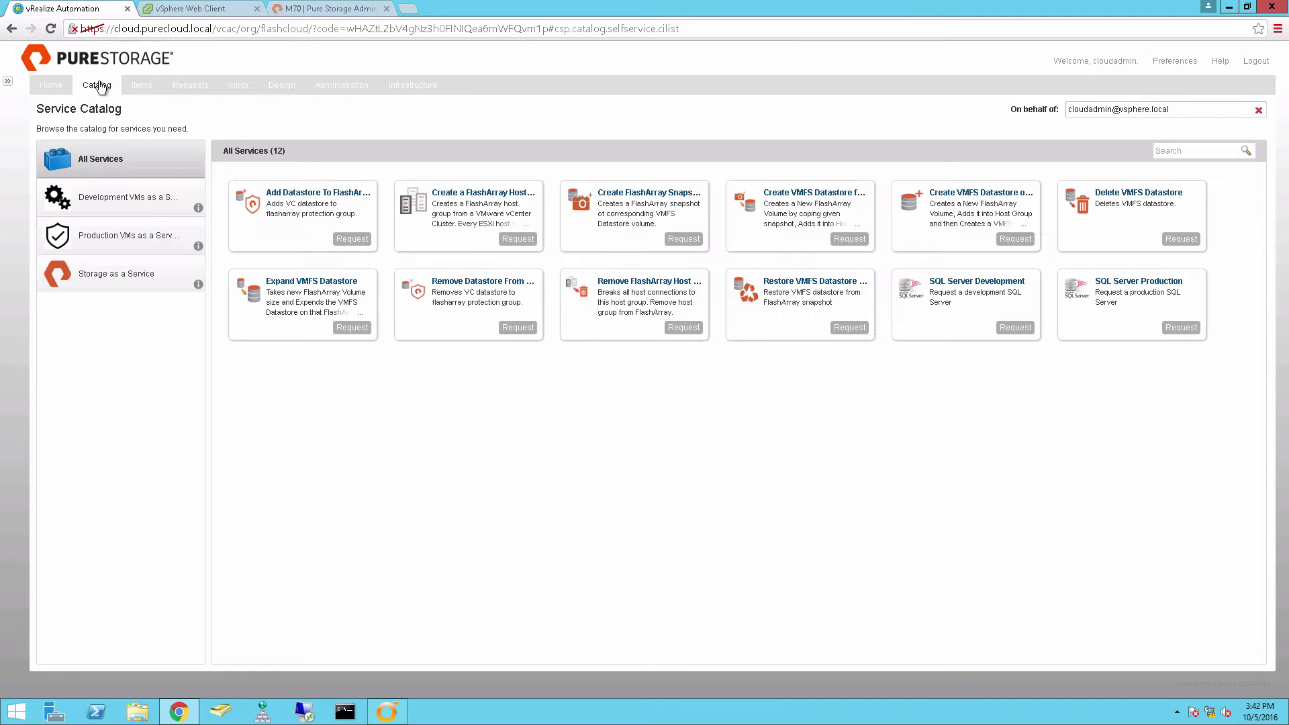
{"action": "left_click", "coordinate": [143, 267]}
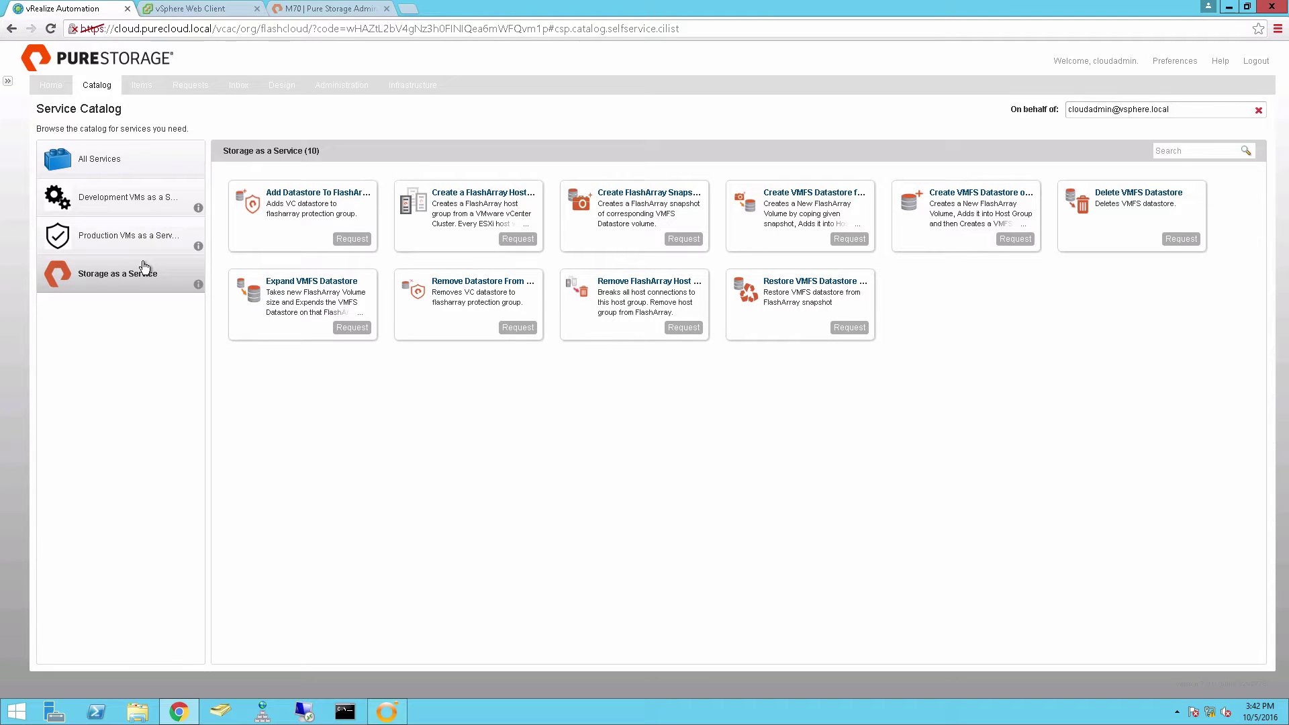
{"action": "left_click", "coordinate": [165, 249]}
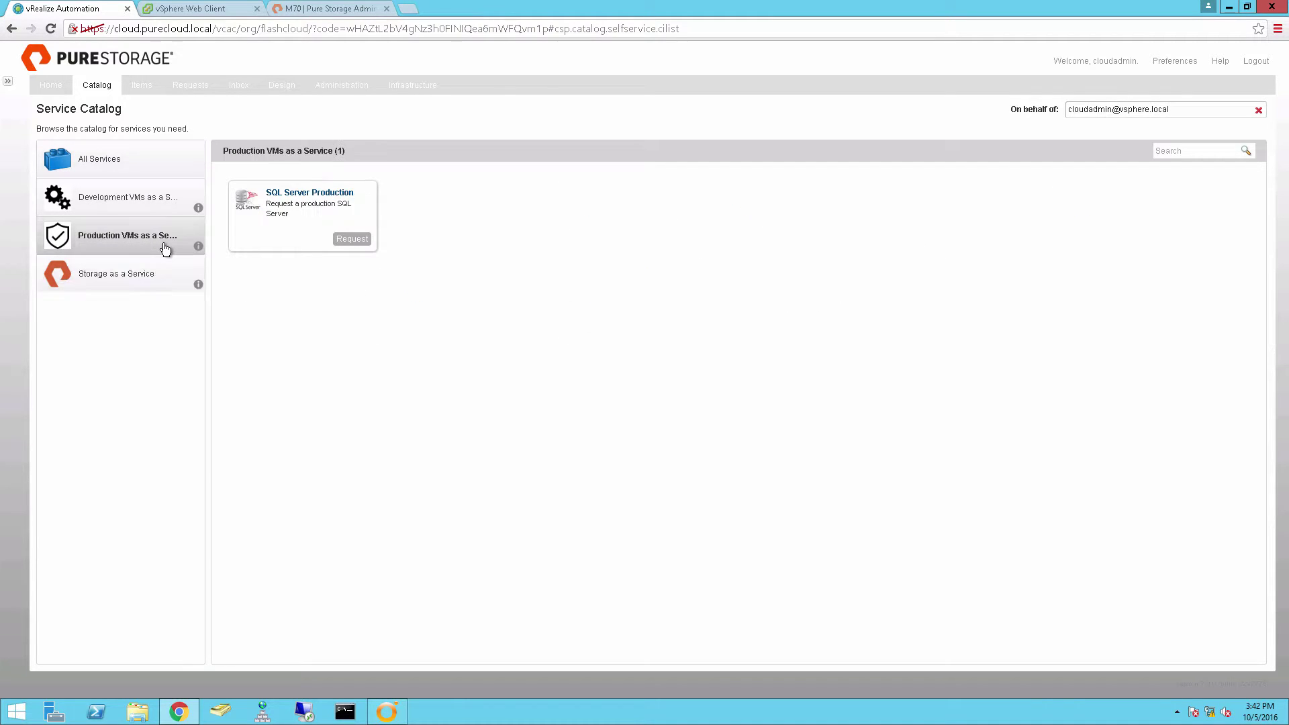
{"action": "left_click", "coordinate": [139, 207]}
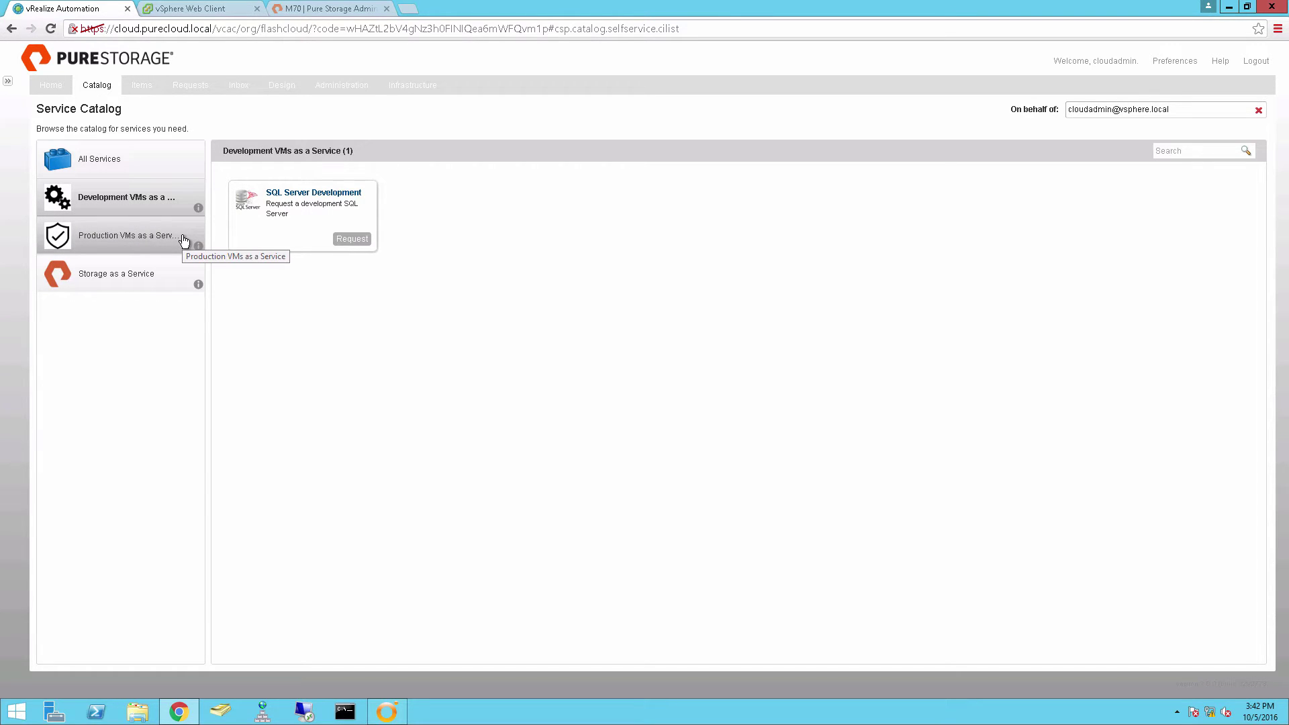
Step: Log out of the cloudadmin account and sign in as sql1prod with the account password
{"action": "left_click", "coordinate": [1256, 60]}
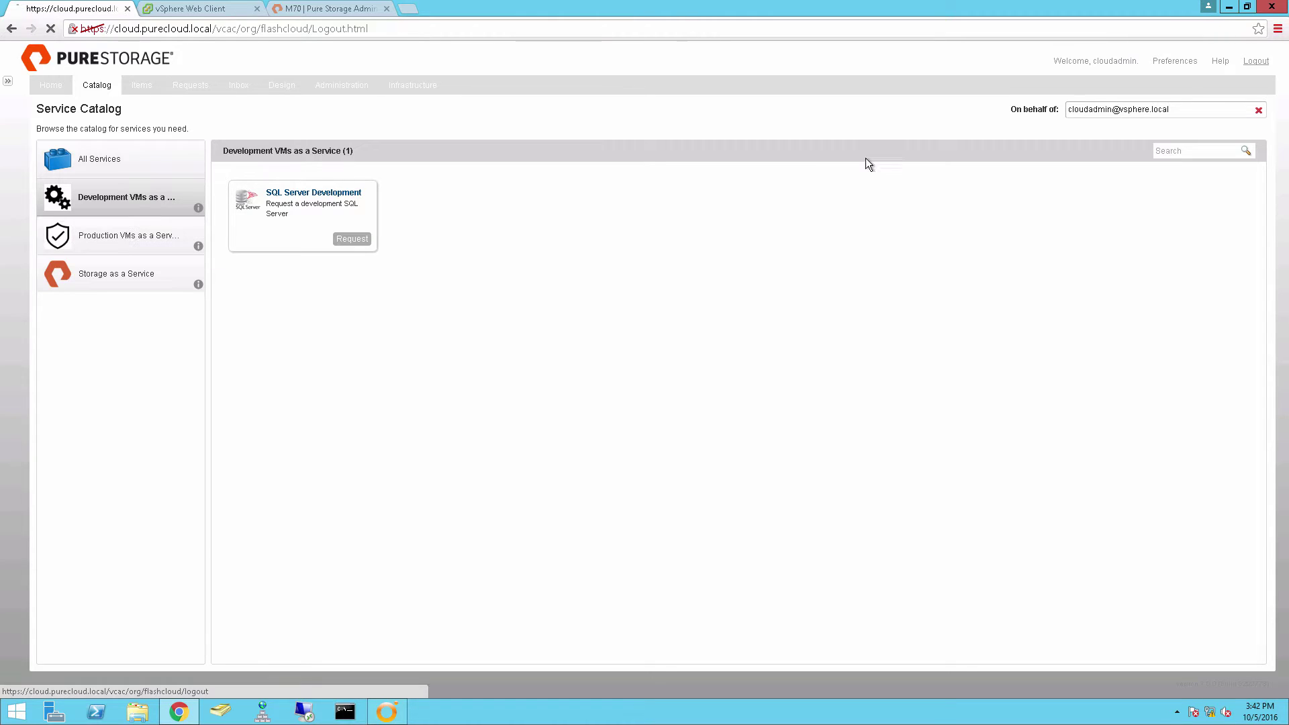
{"action": "left_click", "coordinate": [632, 397]}
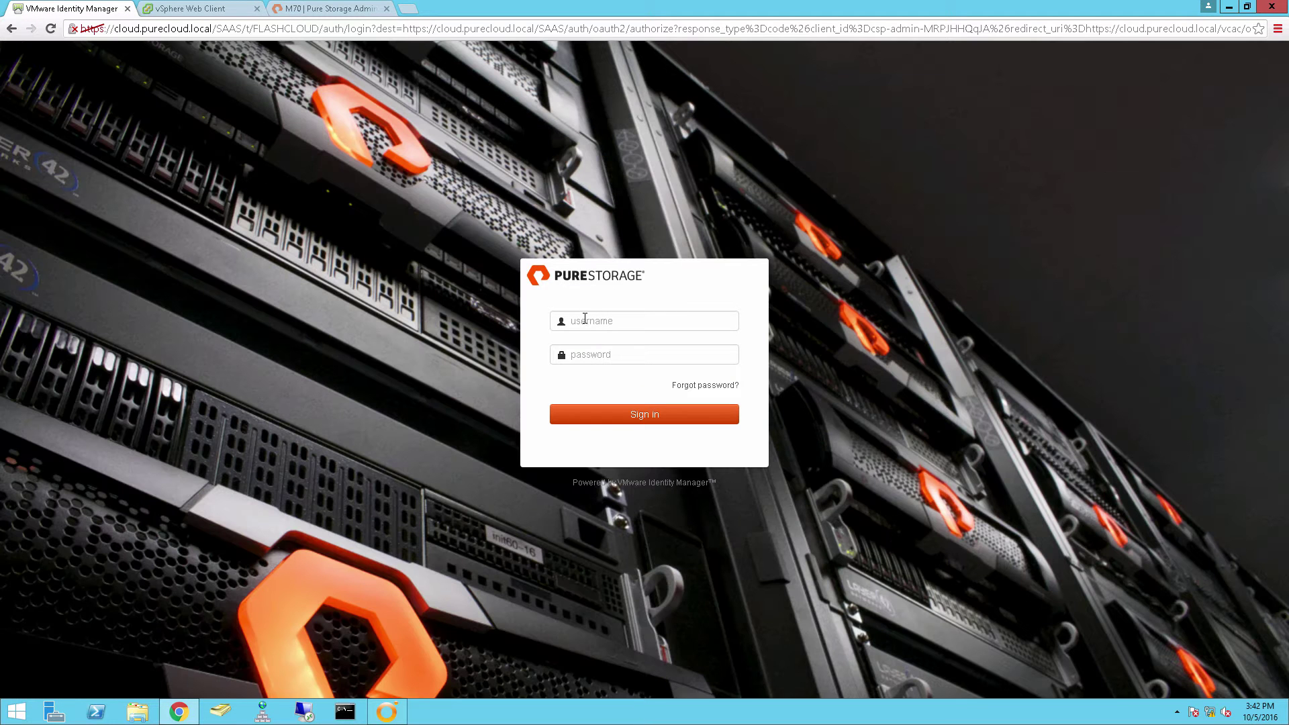
{"action": "type", "text": "sql prod"}
{"action": "key", "text": "Tab"}
{"action": "type", "text": "••••"}
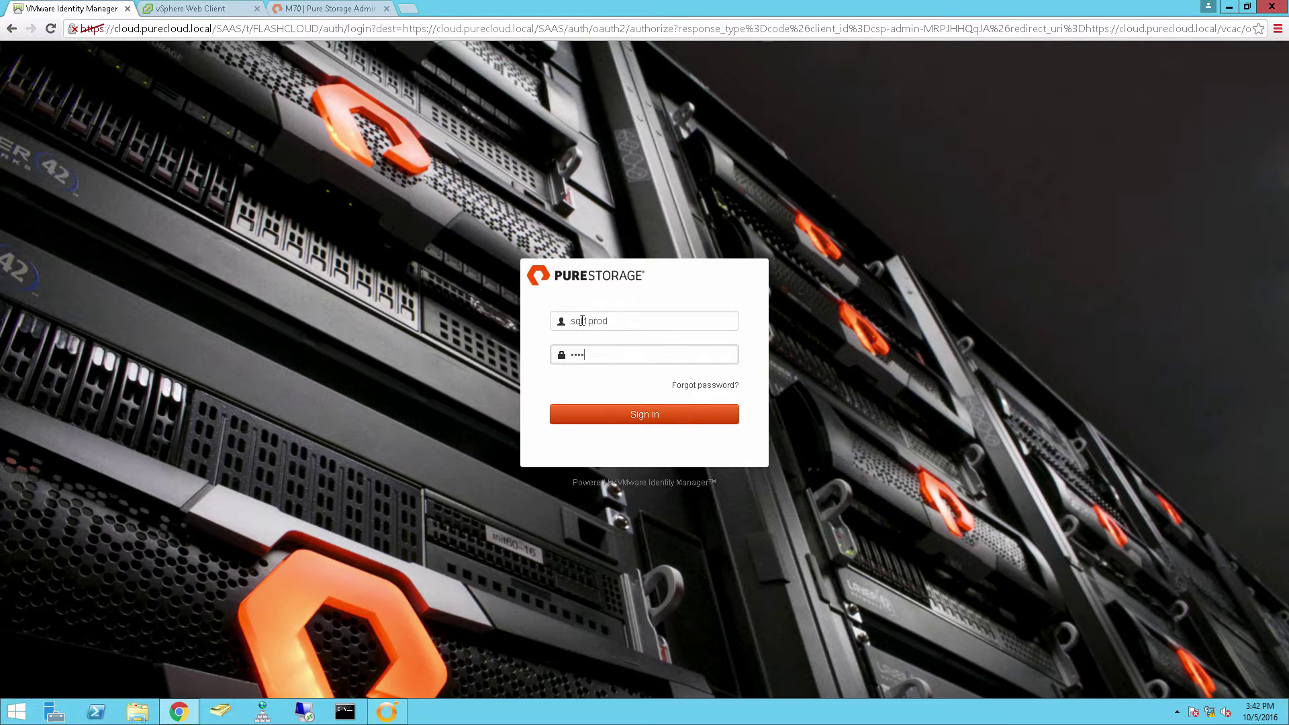
{"action": "type", "text": "•••"}
{"action": "key", "text": "Return"}
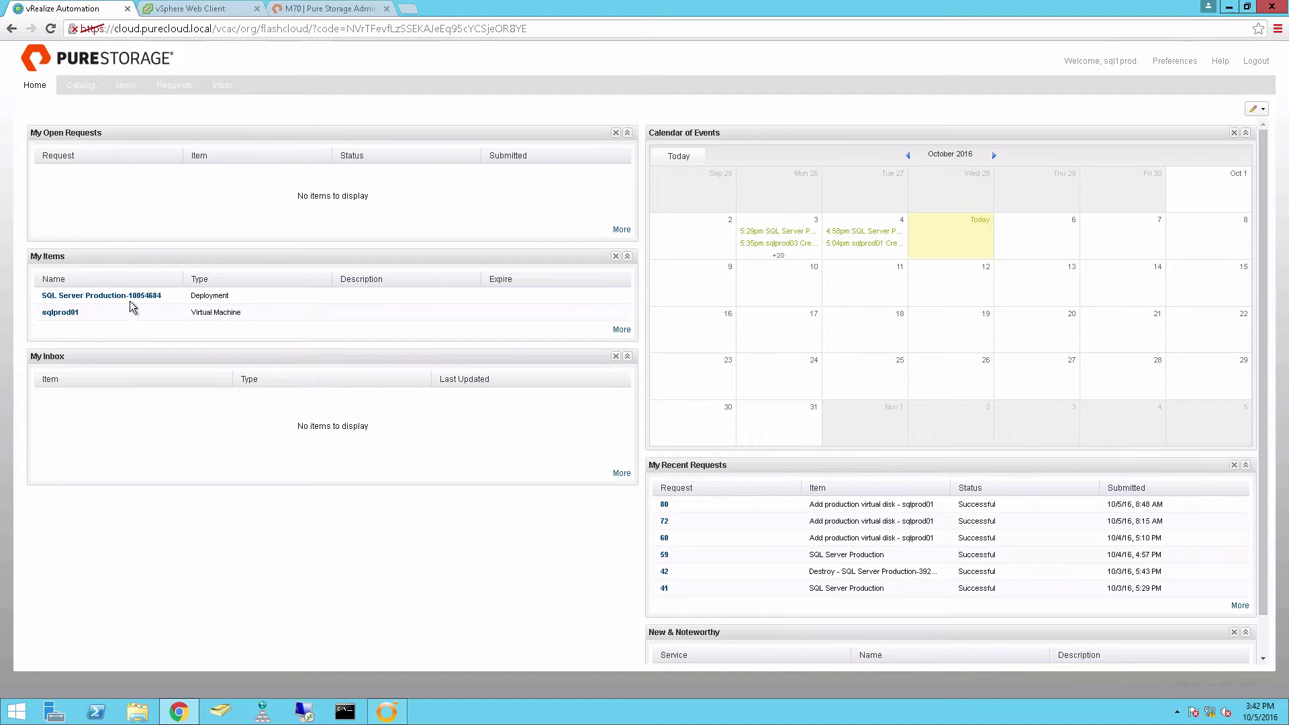
Step: Check the production user's catalog, then open the details of sqlprod01 under the SQL Server Production deployment
{"action": "left_click", "coordinate": [87, 86]}
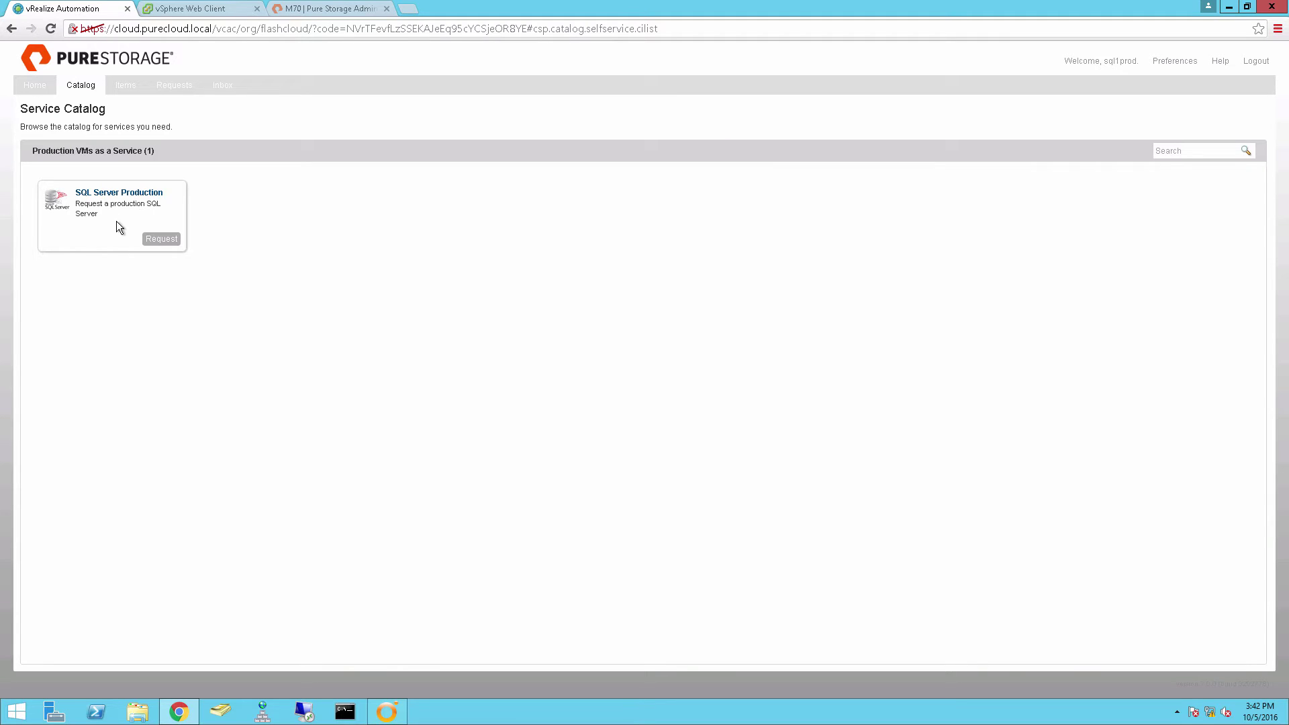
{"action": "left_click", "coordinate": [128, 89]}
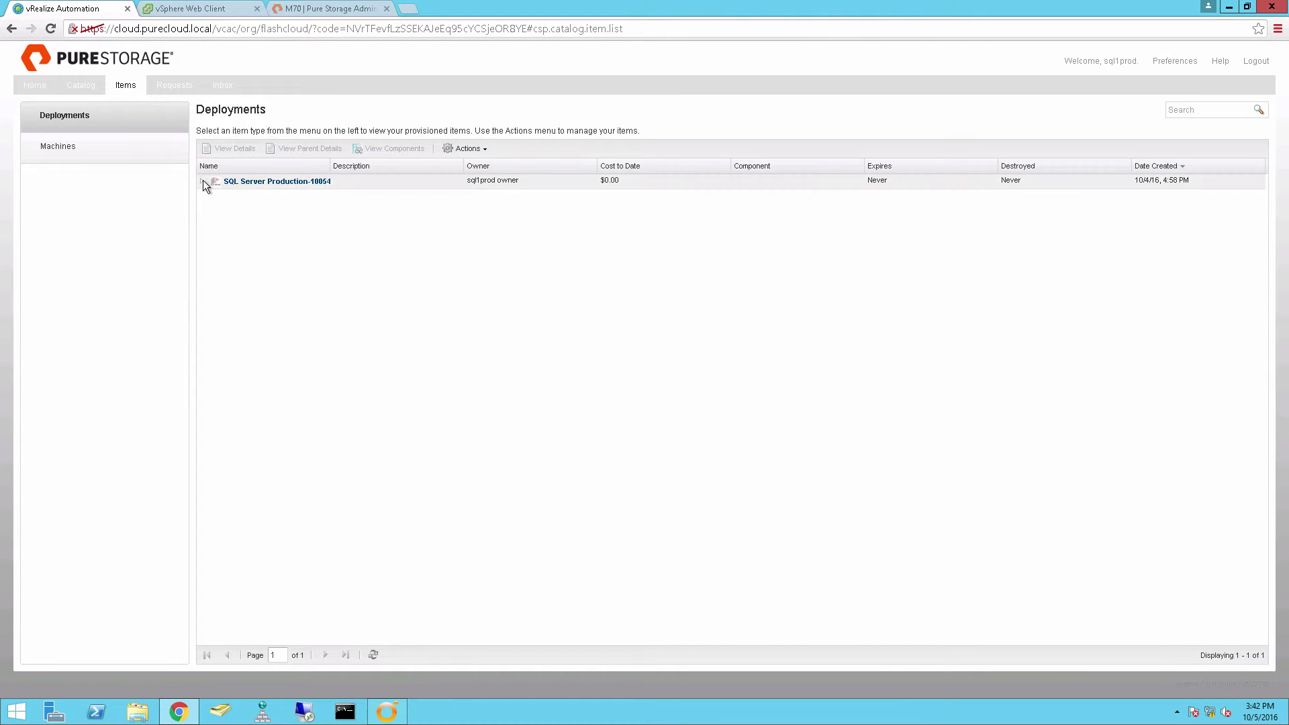
{"action": "left_click", "coordinate": [203, 180]}
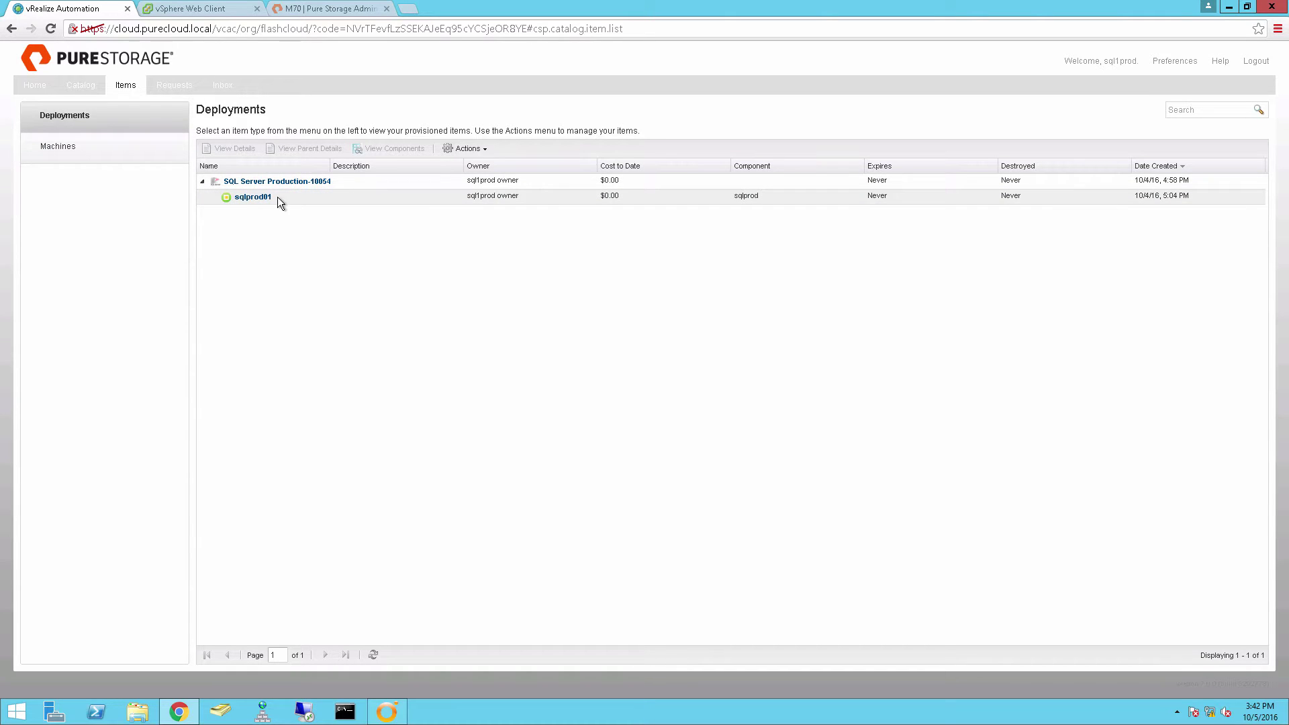
{"action": "left_click", "coordinate": [249, 198]}
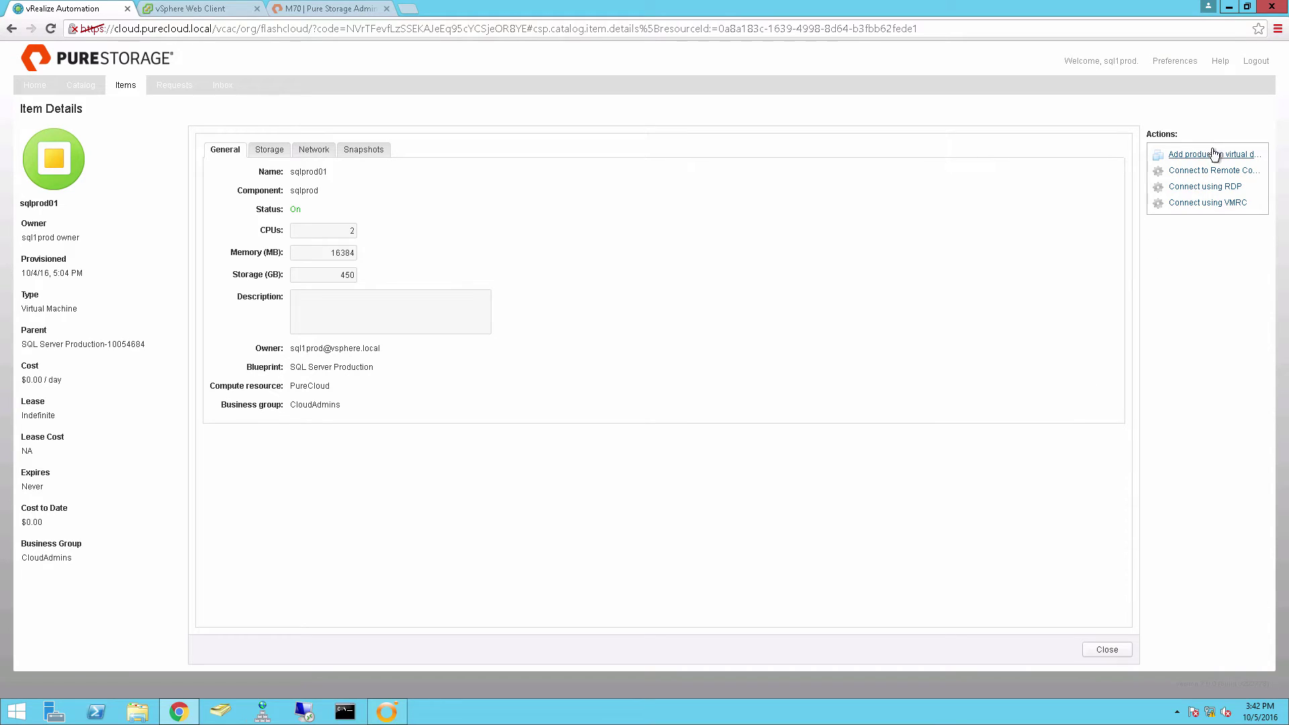
Step: Connect to sqlprod01 using RDP, opening the downloaded sqlprod01.rdp file and entering the password for purecloud\cloudadmin
{"action": "left_click", "coordinate": [1205, 186]}
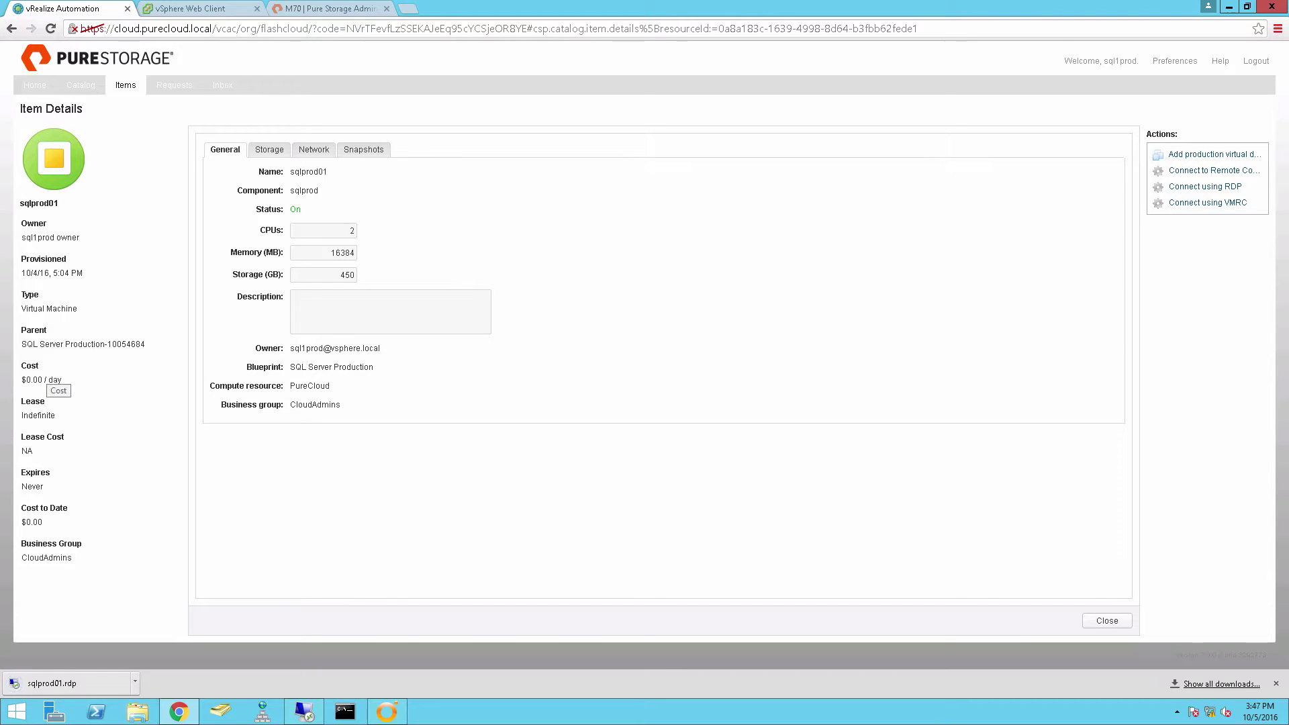
{"action": "left_click", "coordinate": [111, 681]}
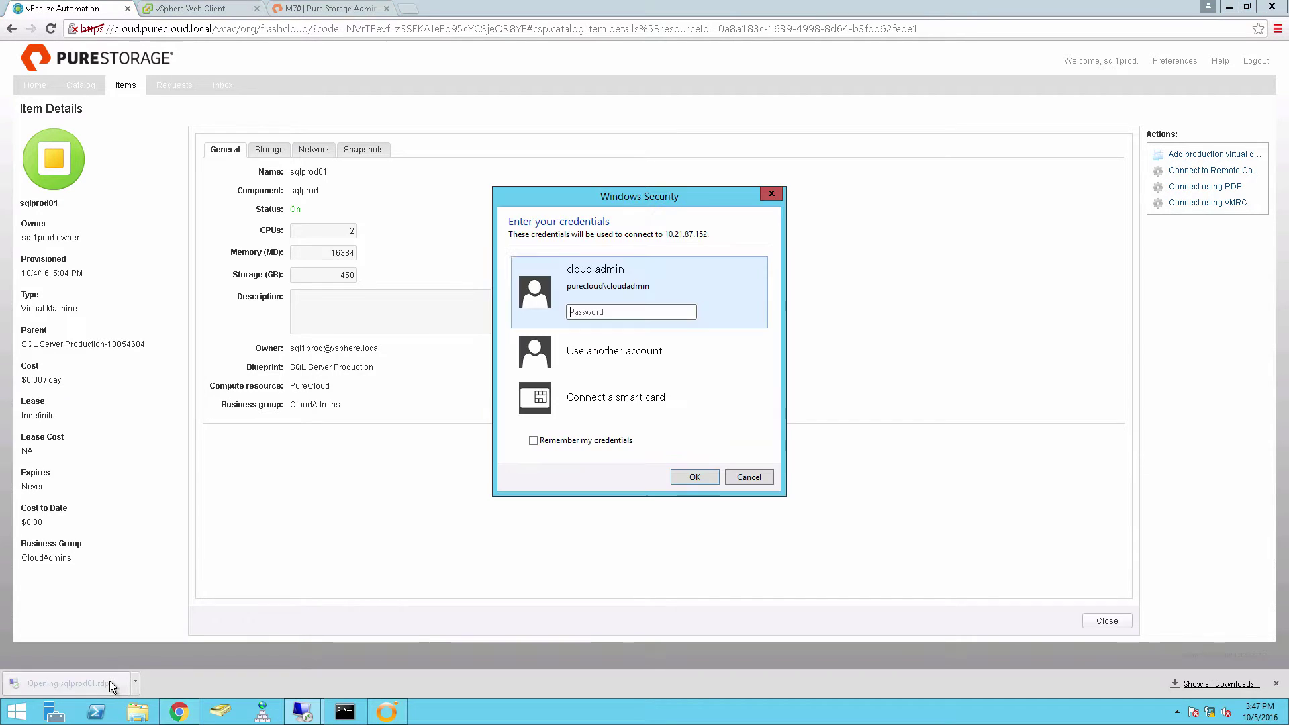
{"action": "left_click", "coordinate": [629, 312]}
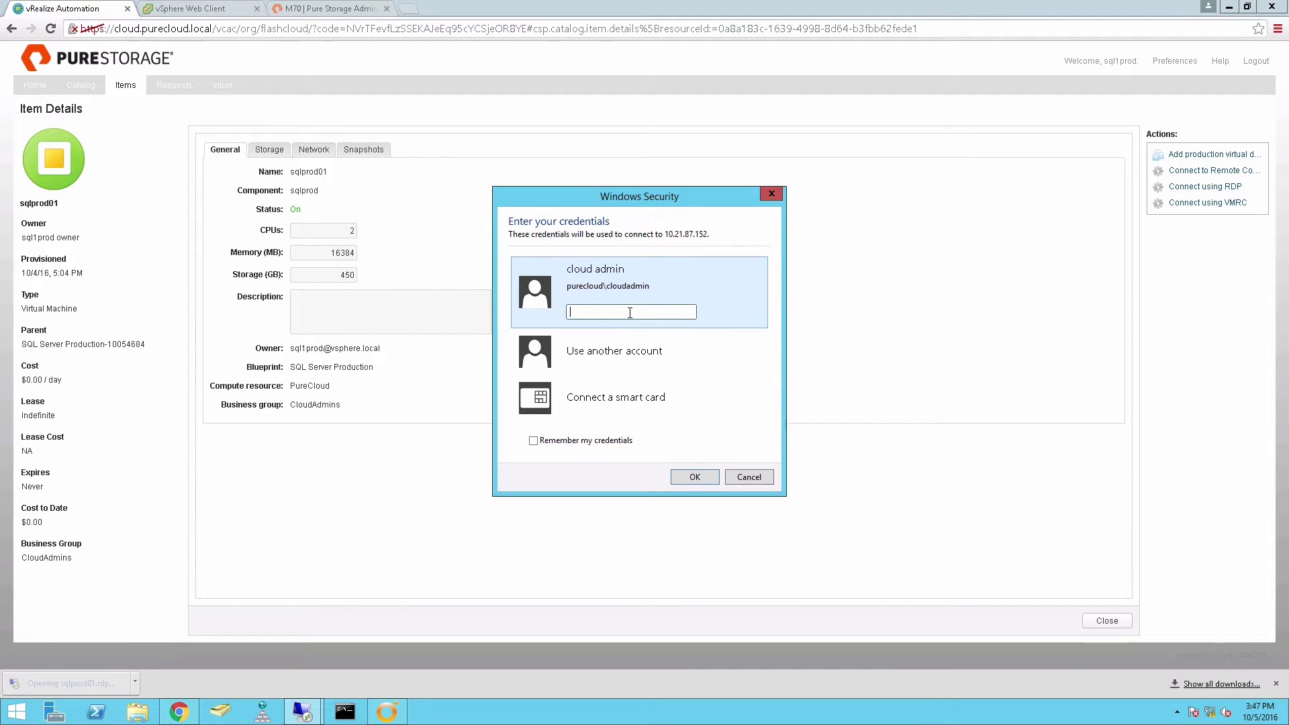
{"action": "type", "text": "••••"}
{"action": "key", "text": "Return"}
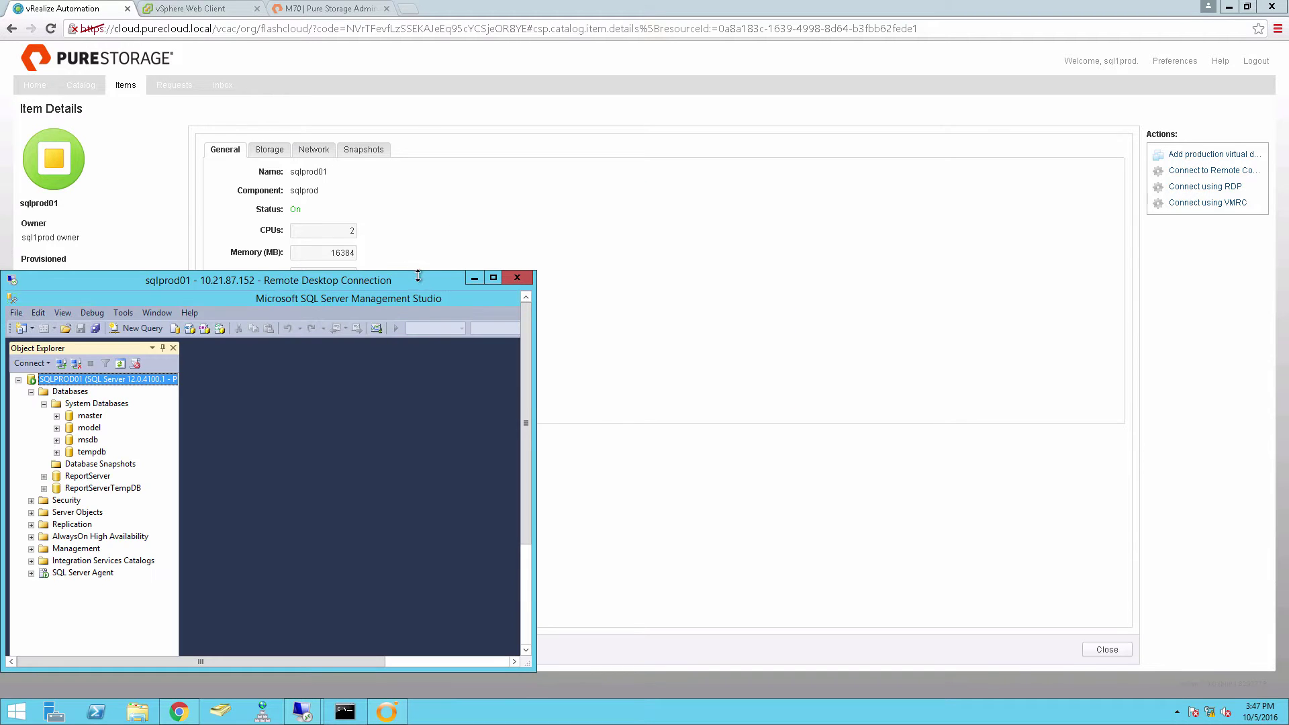
Step: Move and enlarge the sqlprod01 remote session window, and bring up File Explorer and Disk Management inside it
{"action": "left_click_drag", "start_coordinate": [417, 280], "coordinate": [556, 91]}
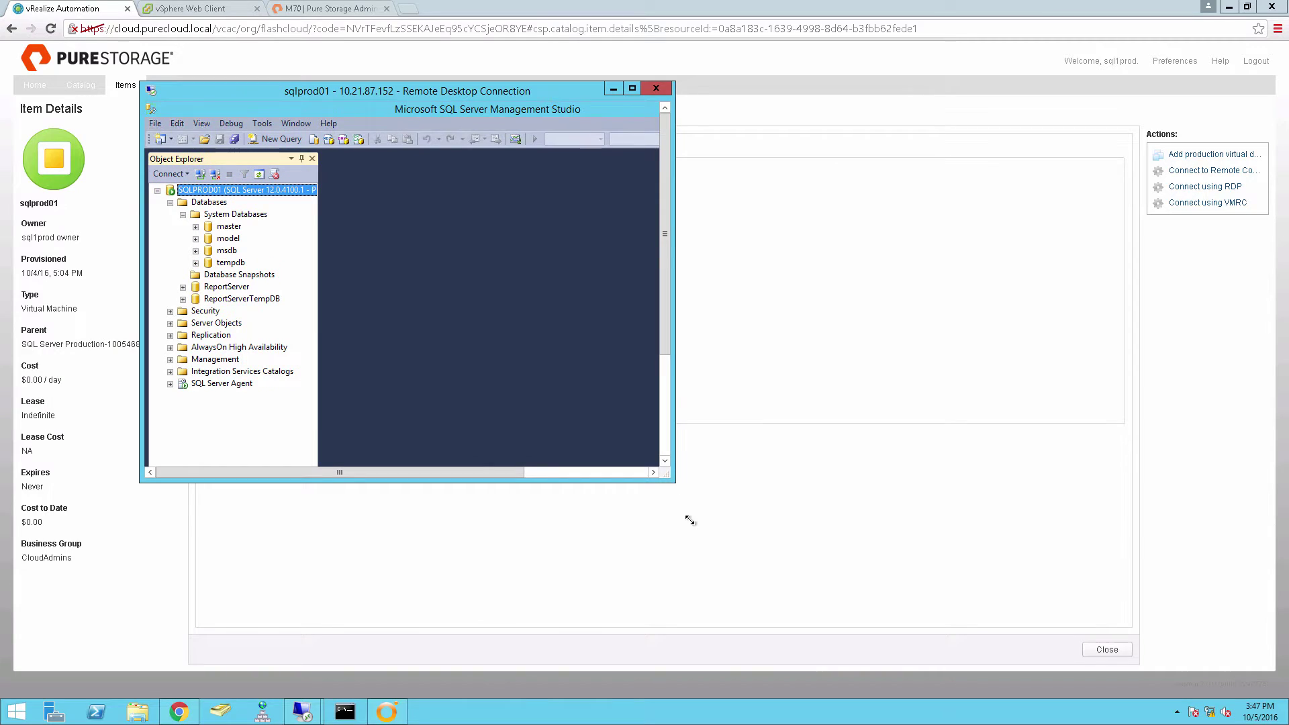
{"action": "left_click_drag", "start_coordinate": [690, 520], "coordinate": [890, 664]}
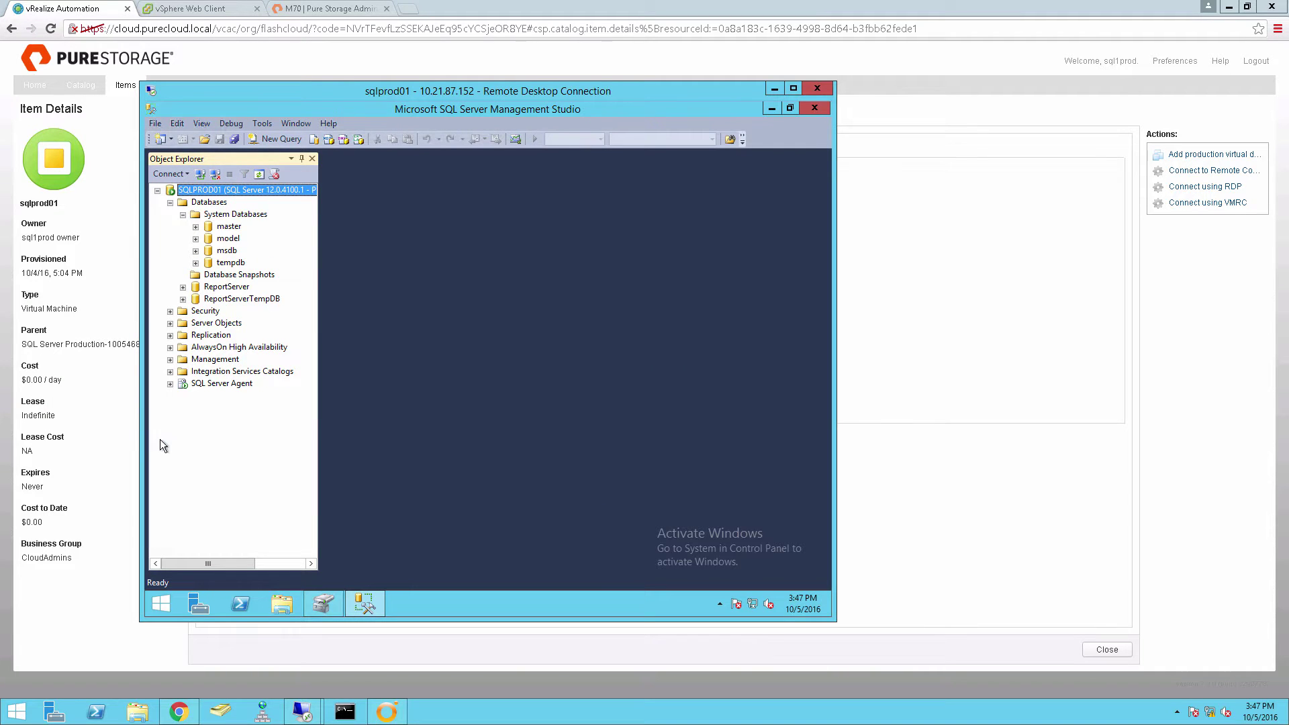
{"action": "left_click", "coordinate": [288, 602]}
{"action": "left_click", "coordinate": [329, 604]}
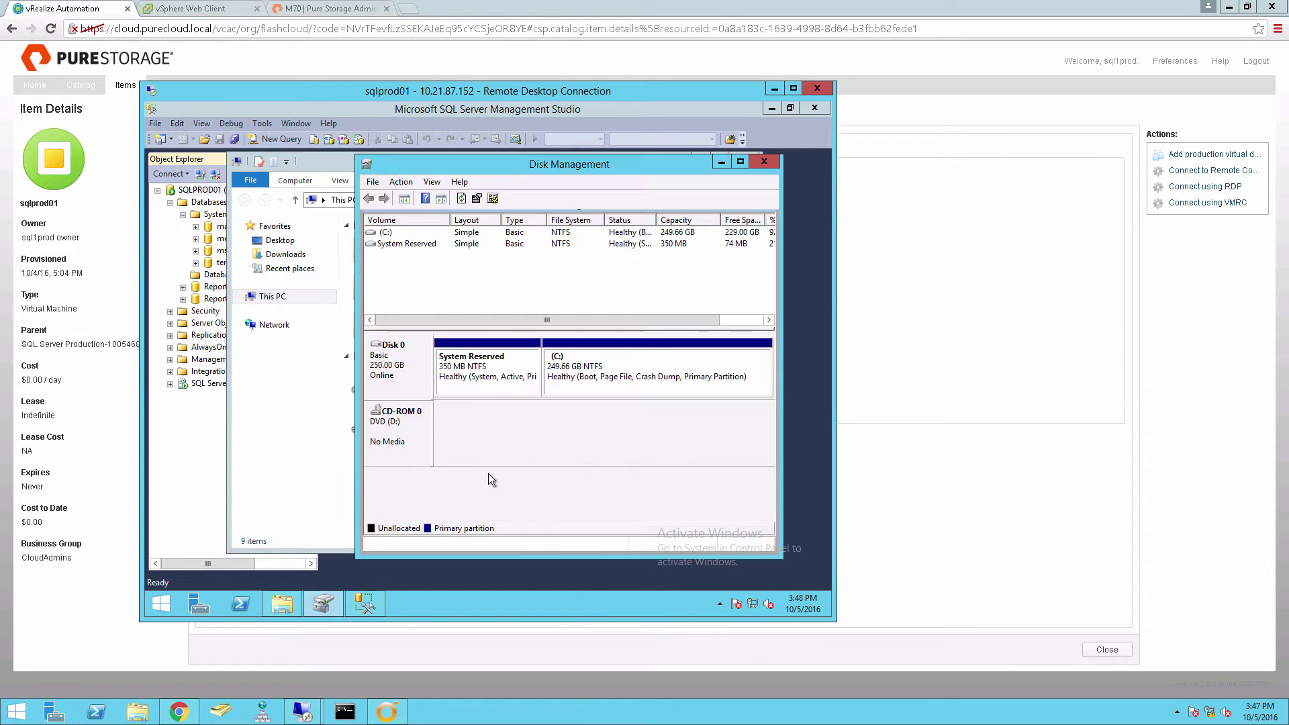
Step: Submit an Add production virtual disk request for sqlprod01 with description "need new volume" and reason "e drive for SQL"
{"action": "left_click", "coordinate": [1195, 272]}
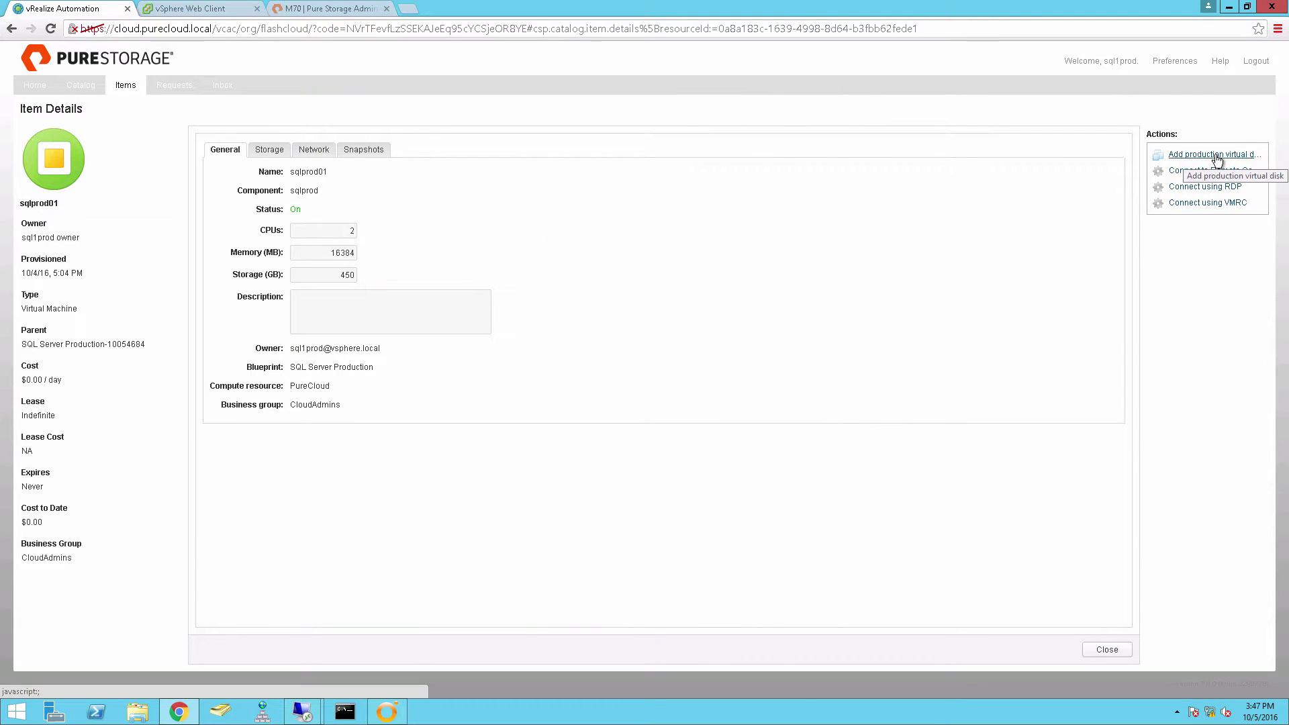
{"action": "left_click", "coordinate": [1216, 157]}
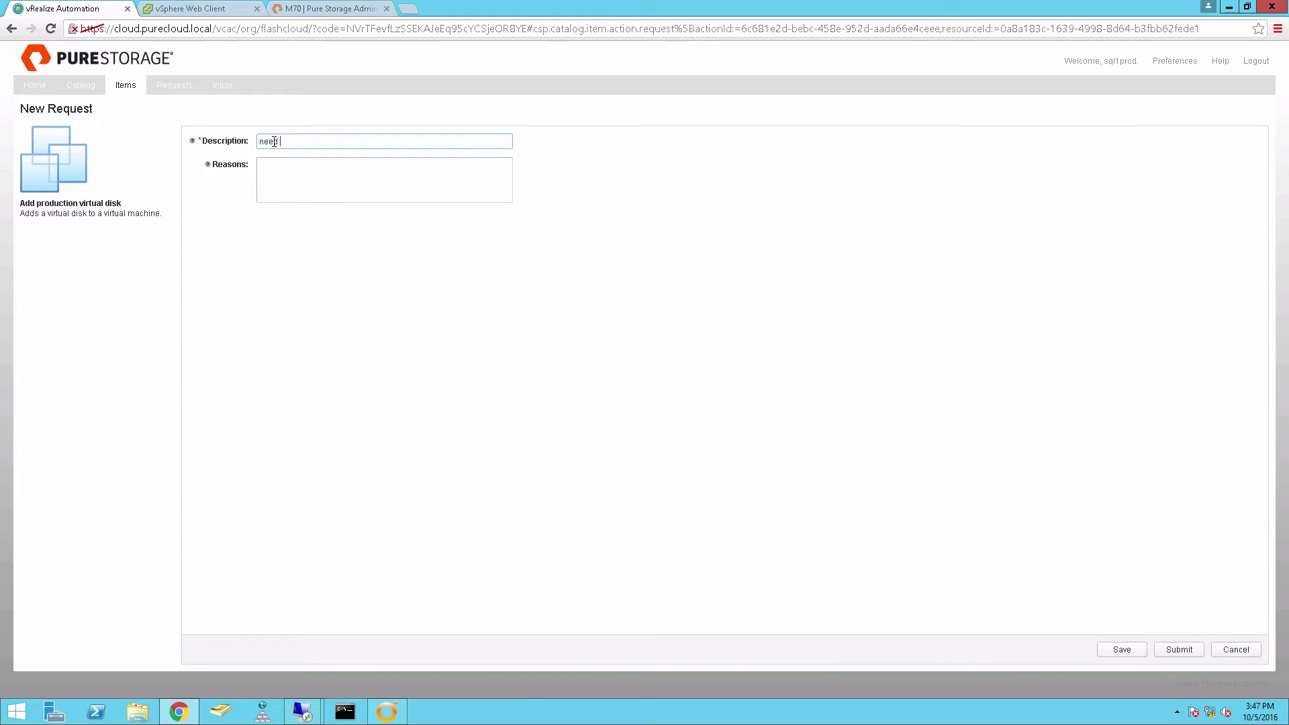
{"action": "type", "text": "need new volume"}
{"action": "key", "text": "Tab"}
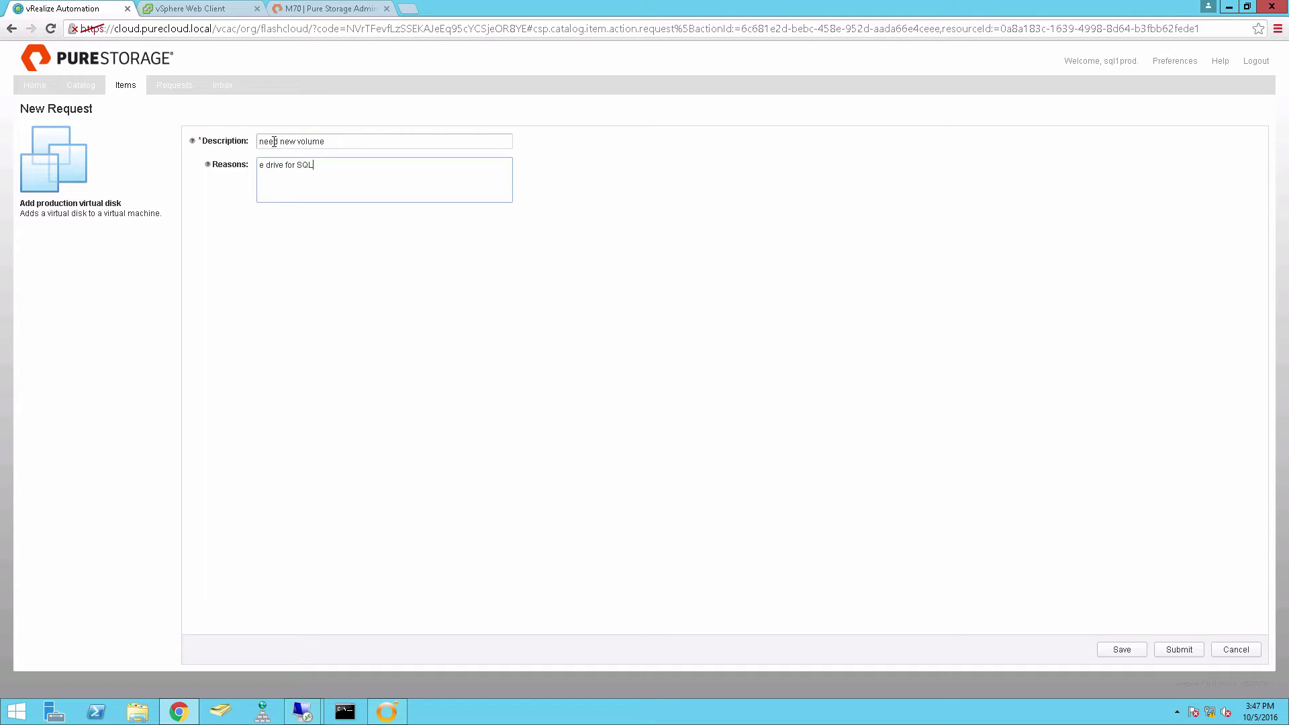
{"action": "left_click", "coordinate": [1177, 649]}
{"action": "left_click", "coordinate": [67, 190]}
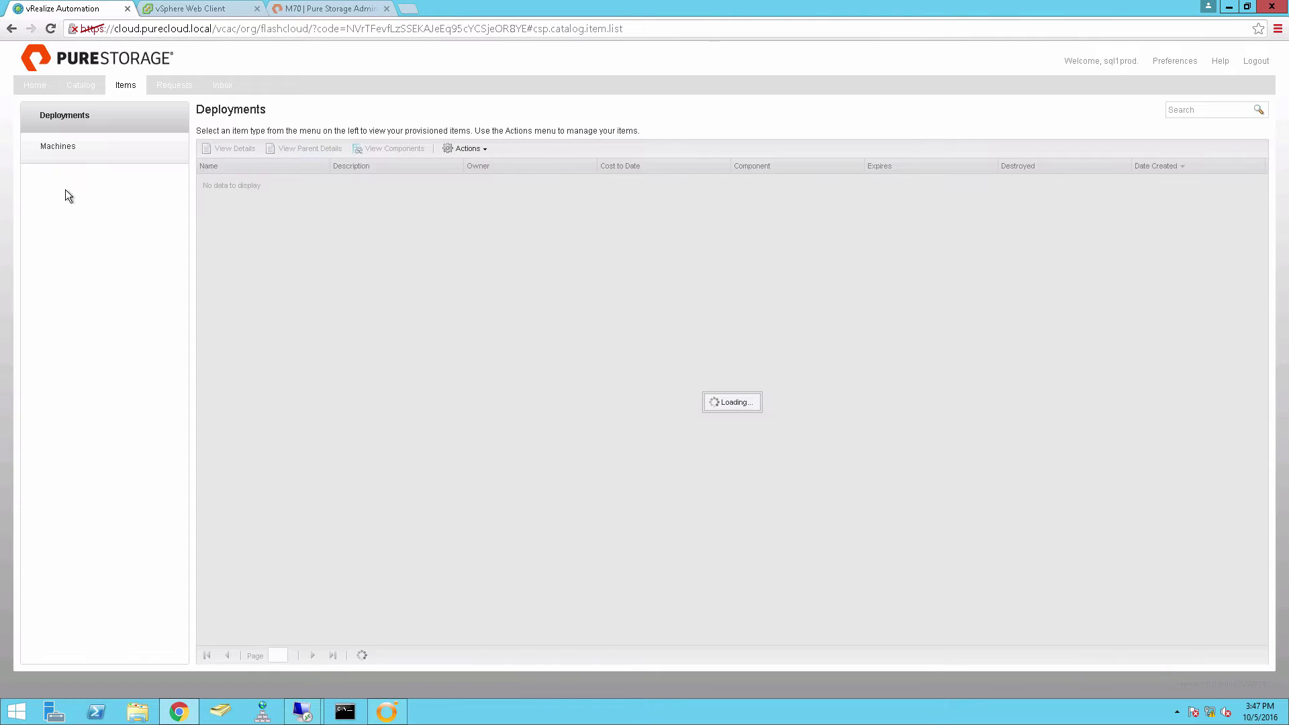
Step: Check the submitted request's status in the portal and the Add production virtual disk run's log in vRealize Orchestrator
{"action": "left_click", "coordinate": [183, 91]}
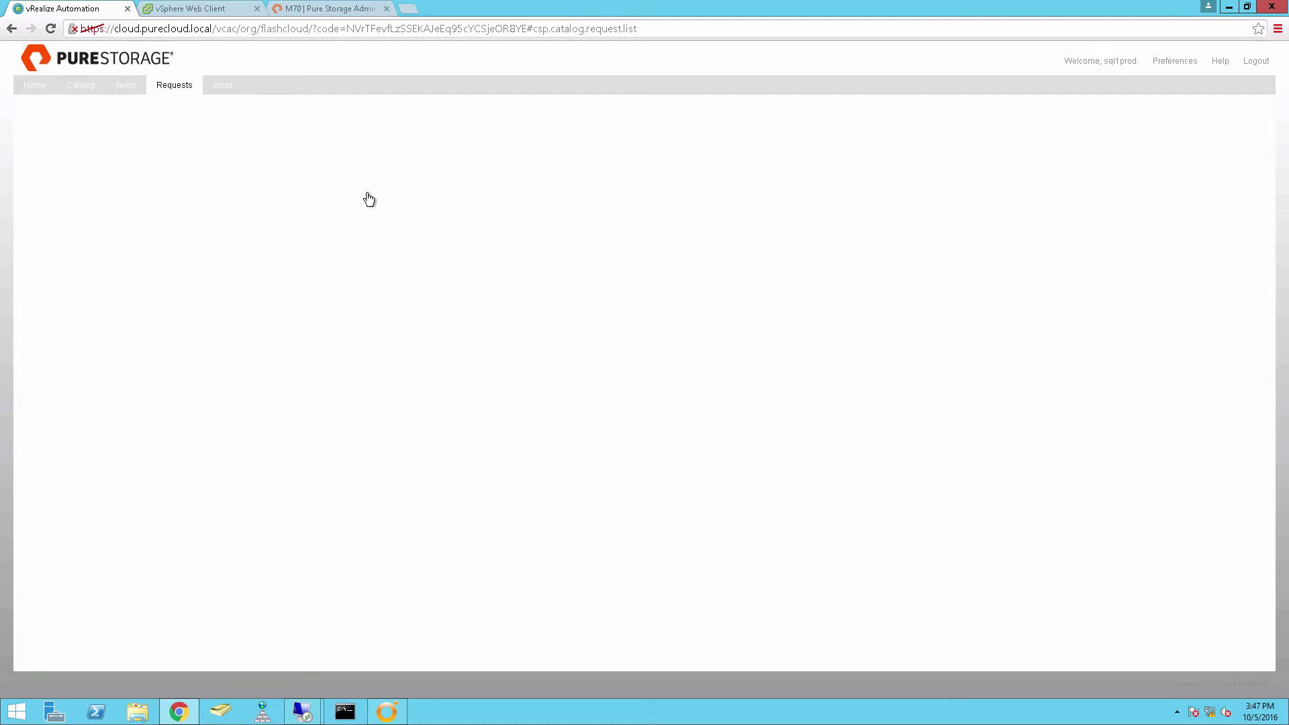
{"action": "left_click", "coordinate": [386, 712]}
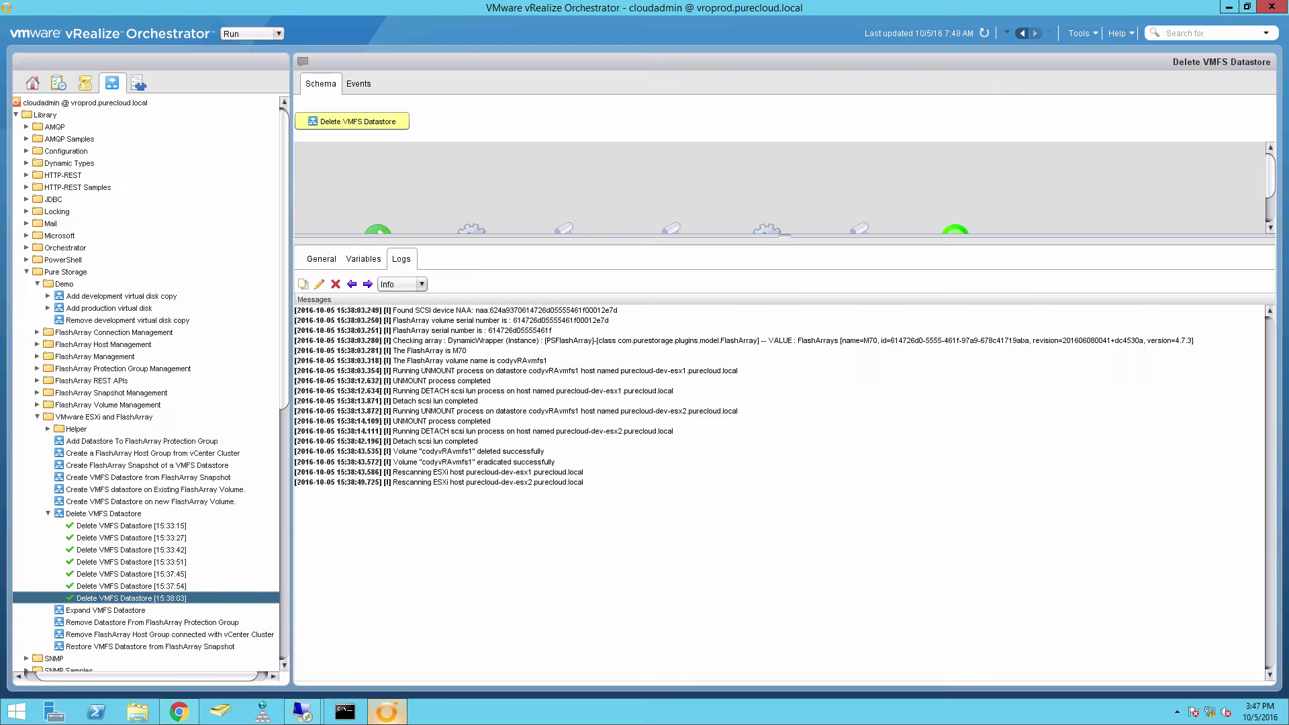
{"action": "left_click", "coordinate": [48, 308]}
{"action": "left_click", "coordinate": [88, 321]}
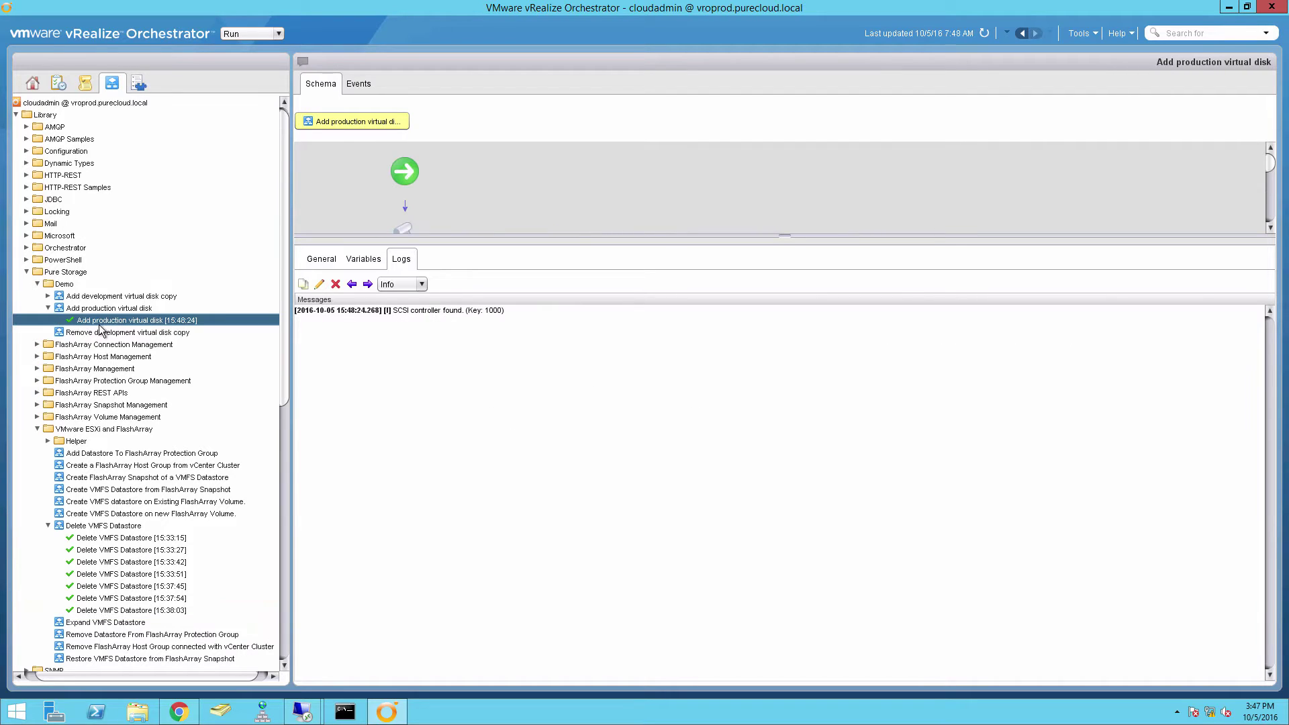
{"action": "left_click", "coordinate": [180, 713]}
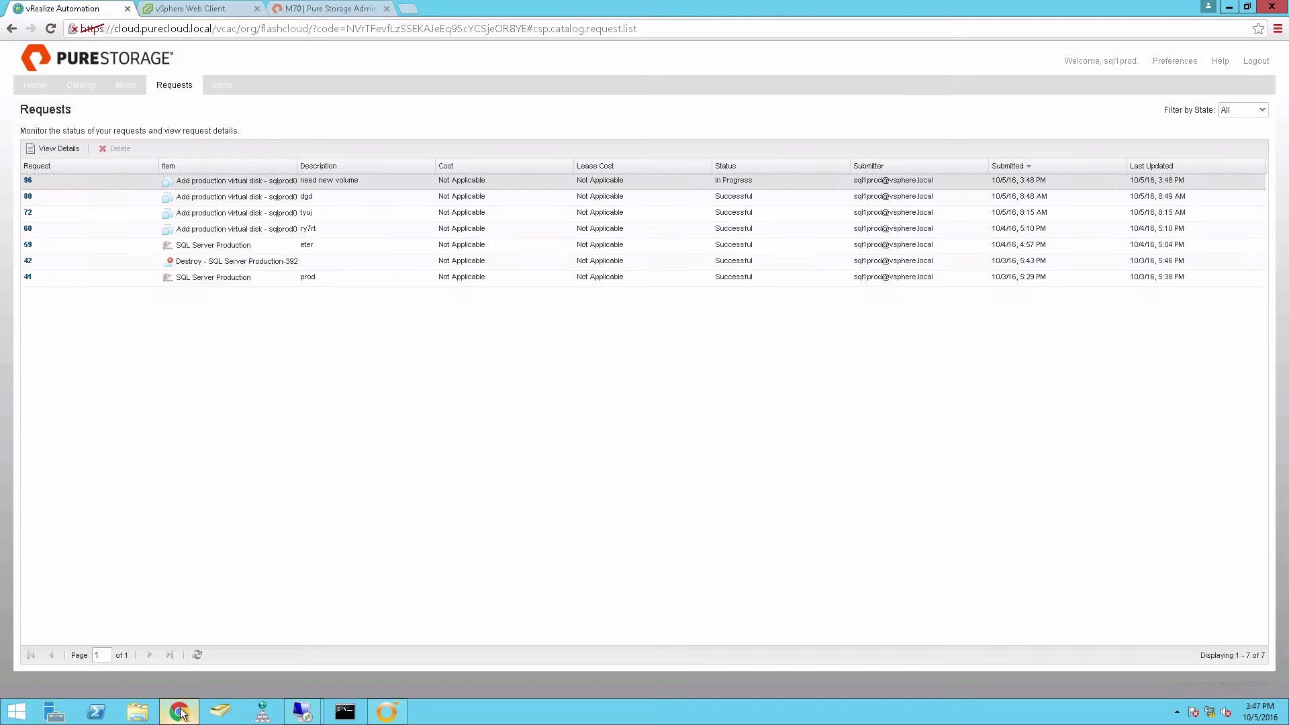
Step: Return to the sqlprod01 remote session and initialize Disk 1 with the MBR partition style
{"action": "mouse_move", "coordinate": [318, 716]}
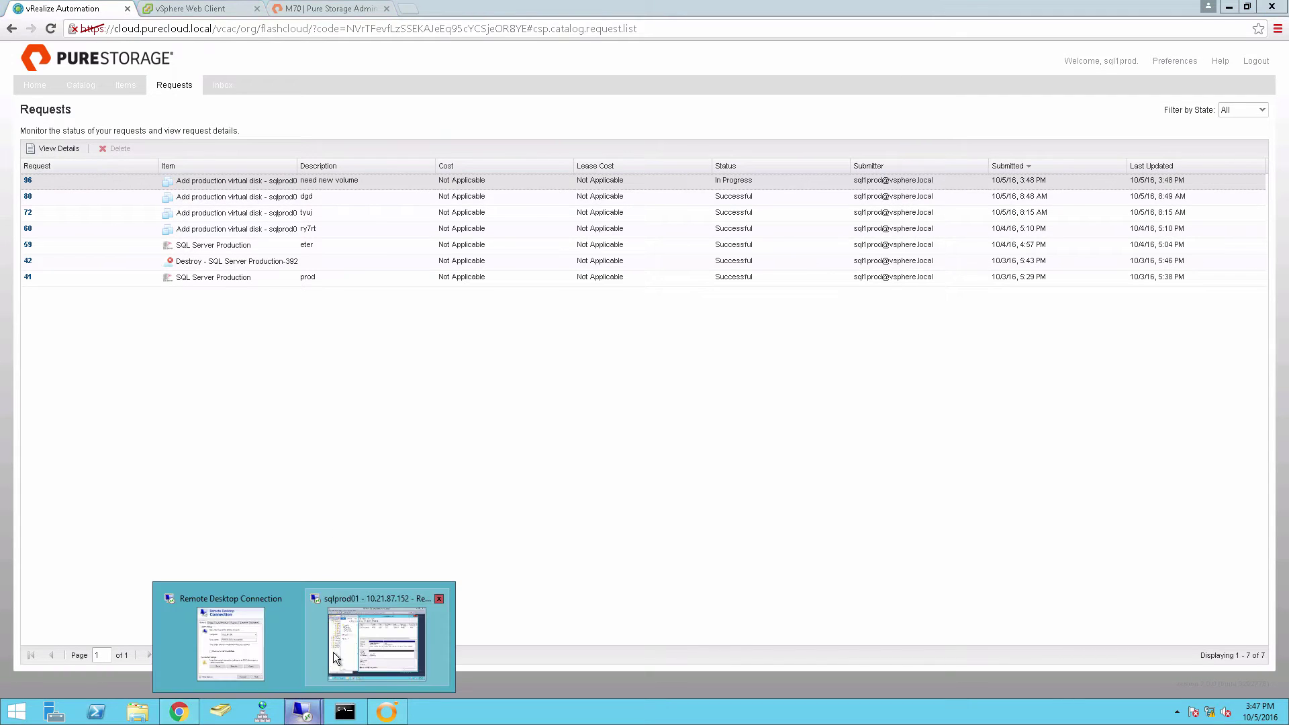
{"action": "left_click", "coordinate": [349, 643]}
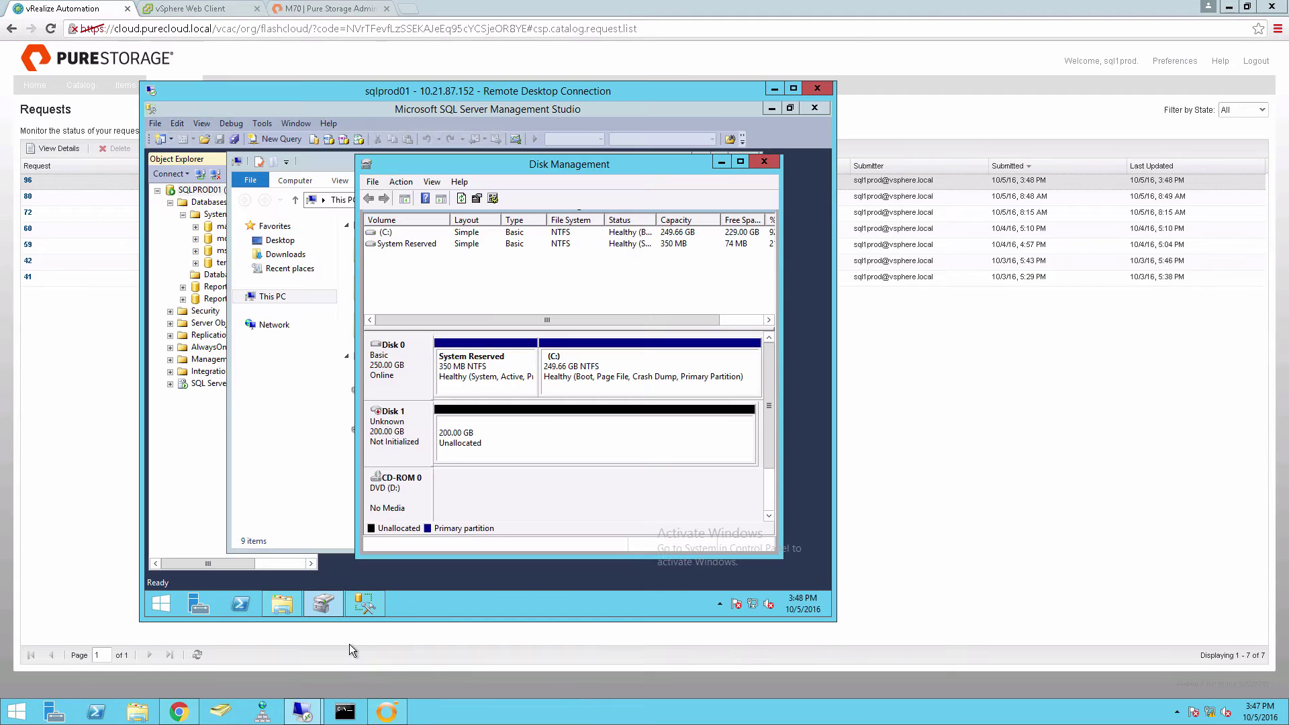
{"action": "right_click", "coordinate": [384, 428]}
{"action": "left_click", "coordinate": [415, 437]}
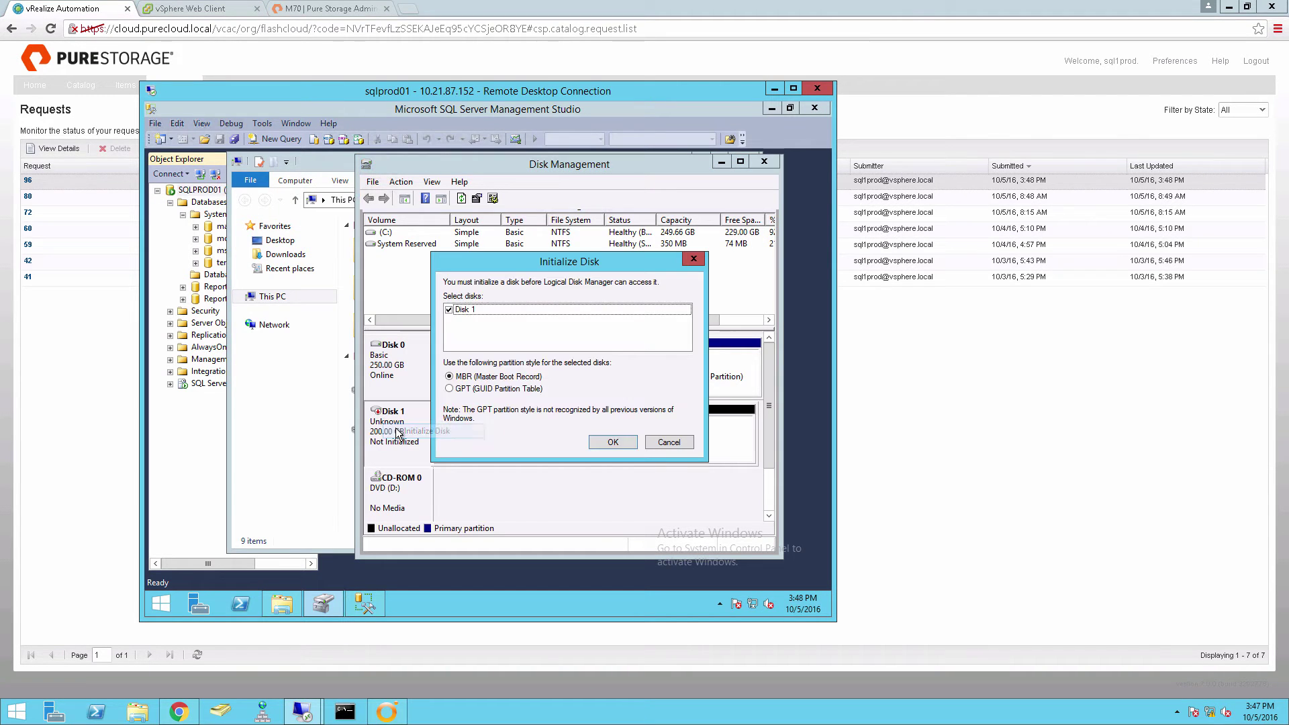
{"action": "left_click", "coordinate": [613, 442]}
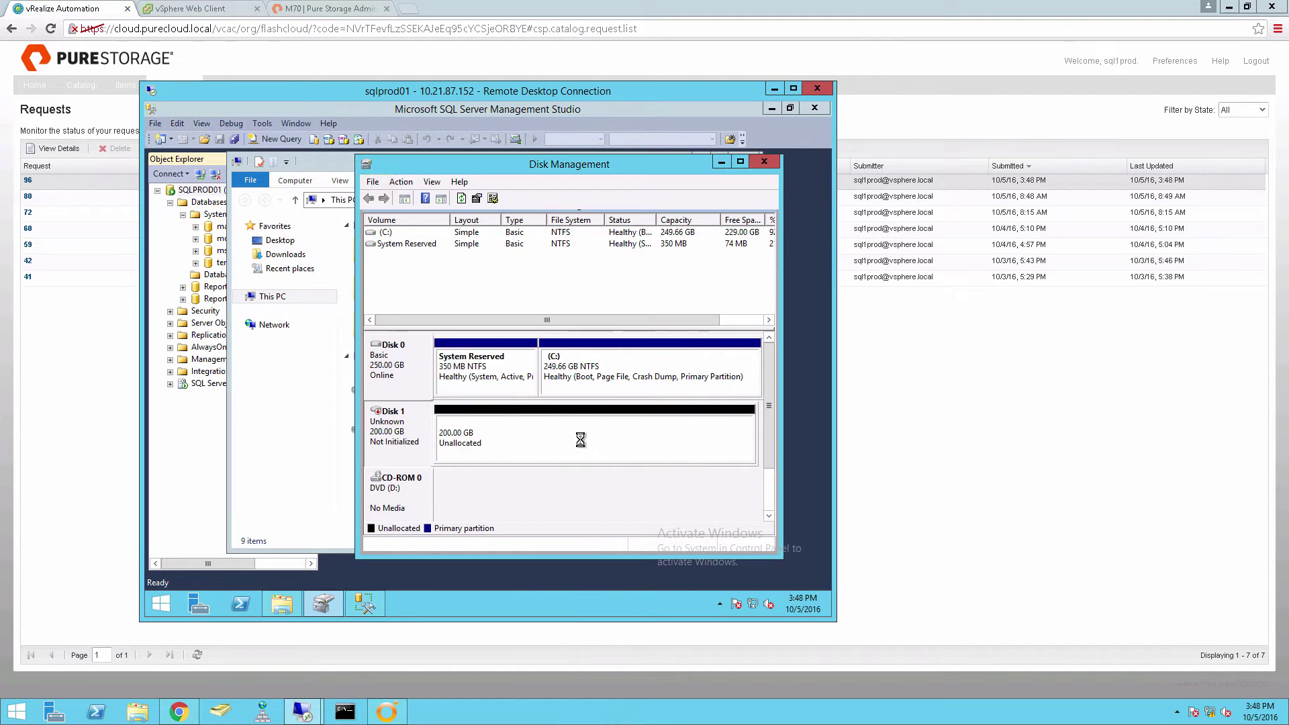
Step: Create a simple 200 GB volume on Disk 1 as drive E, quick-formatted as NTFS with default allocation size and label New Volume
{"action": "right_click", "coordinate": [497, 434]}
{"action": "left_click", "coordinate": [537, 444]}
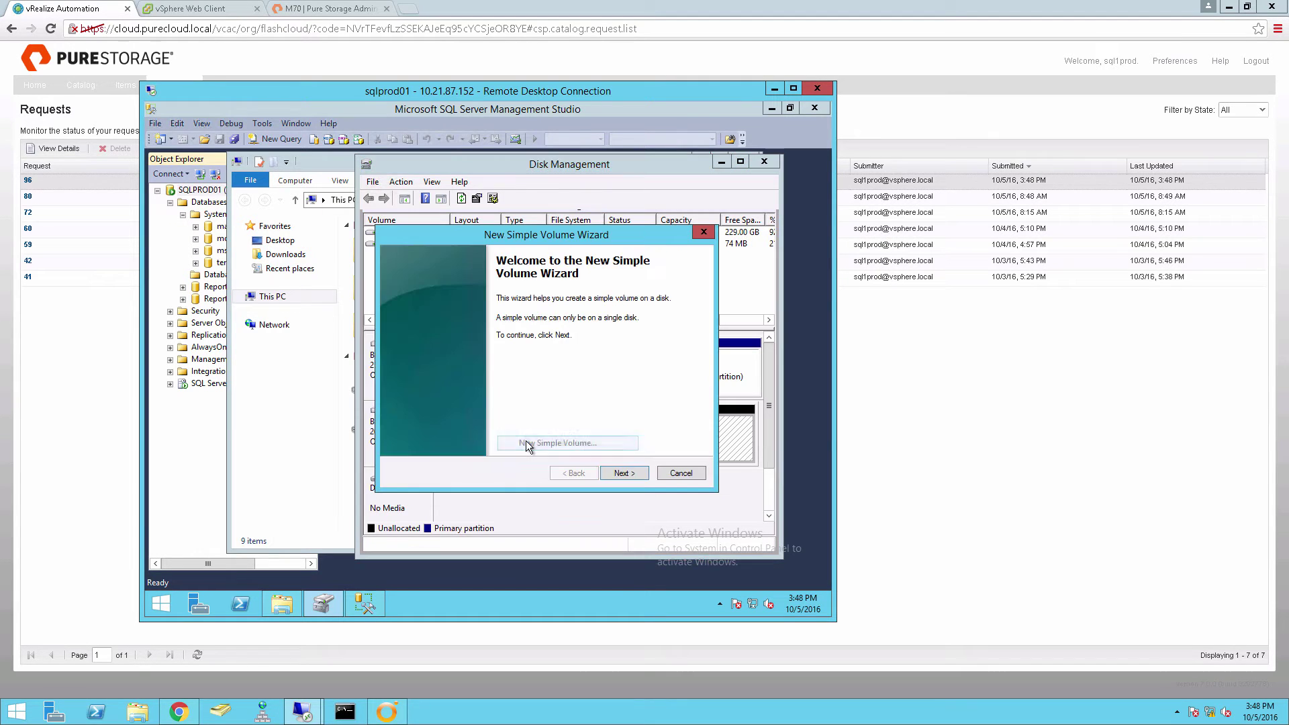
{"action": "left_click", "coordinate": [622, 473]}
{"action": "left_click", "coordinate": [622, 473]}
{"action": "left_click", "coordinate": [622, 473]}
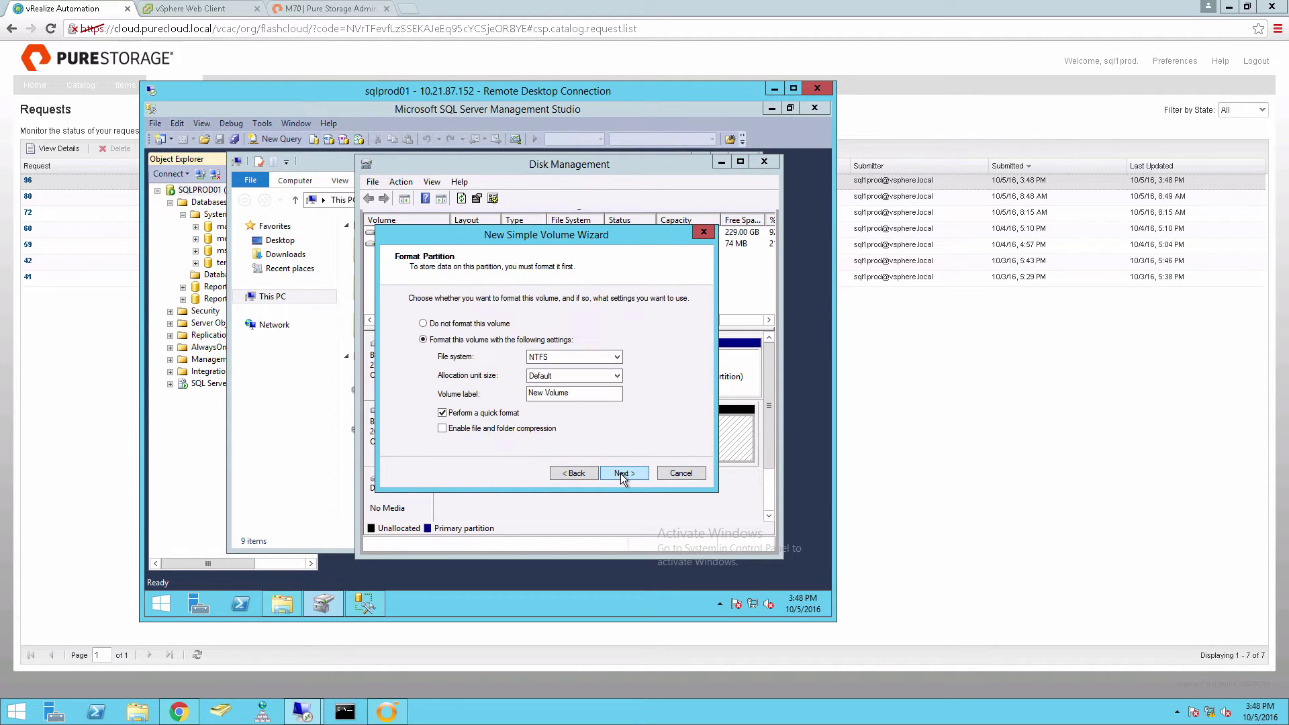
{"action": "left_click", "coordinate": [621, 473]}
{"action": "left_click", "coordinate": [621, 473]}
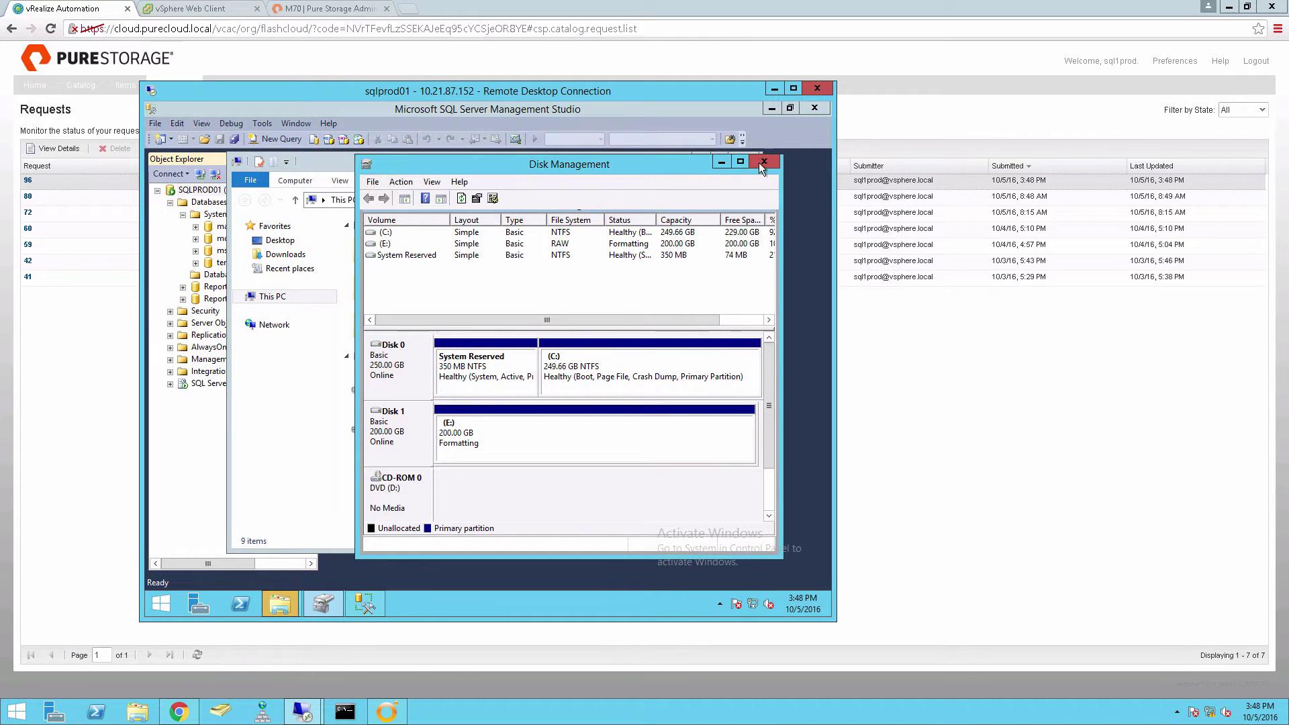
Step: Put Disk Management away and open New Volume (E:) in File Explorer
{"action": "left_click", "coordinate": [722, 163]}
{"action": "left_click", "coordinate": [572, 366]}
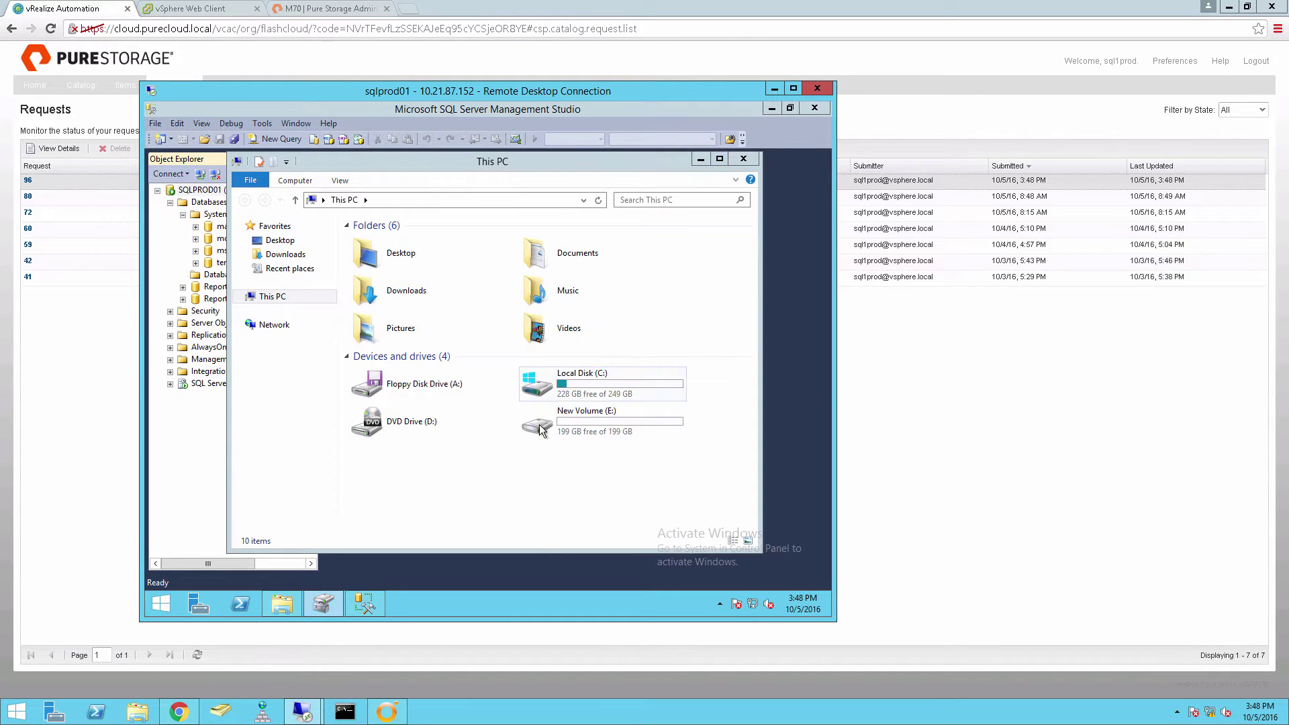
{"action": "double_click", "coordinate": [597, 421]}
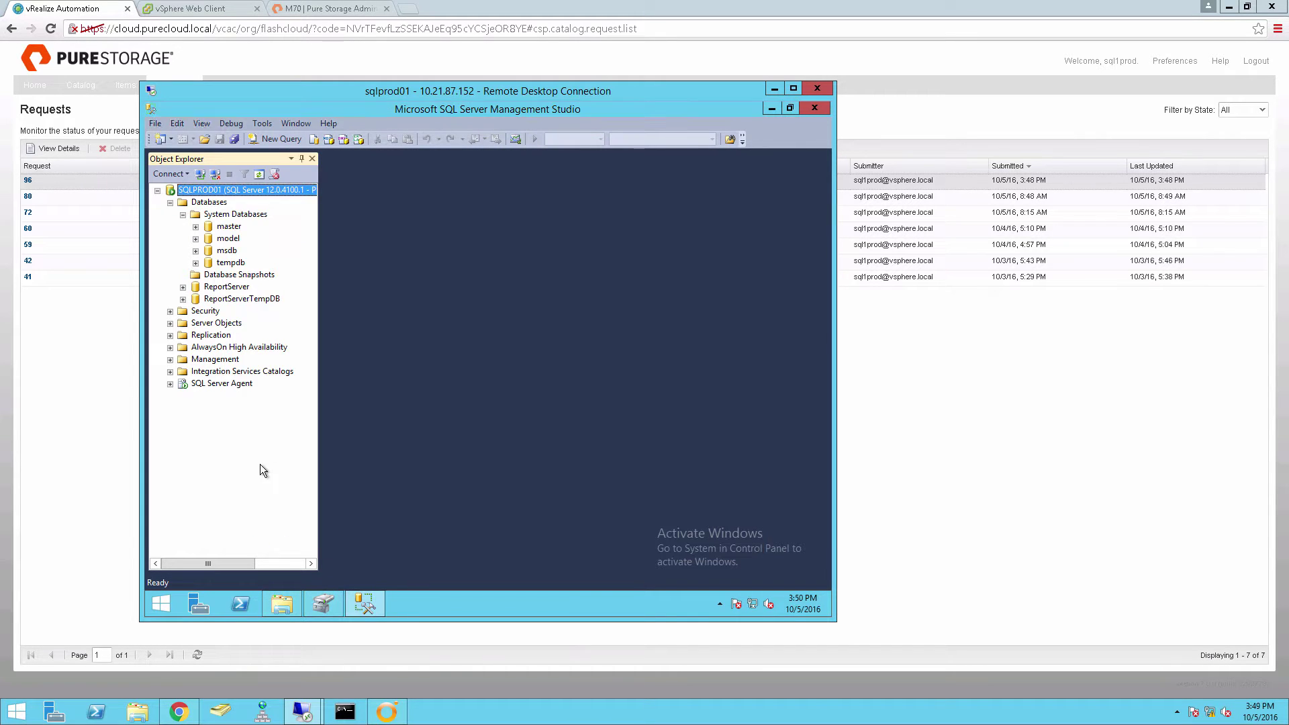
Step: Set the SQLPROD01 server's default database location for data to E:\ in its database settings
{"action": "right_click", "coordinate": [237, 190]}
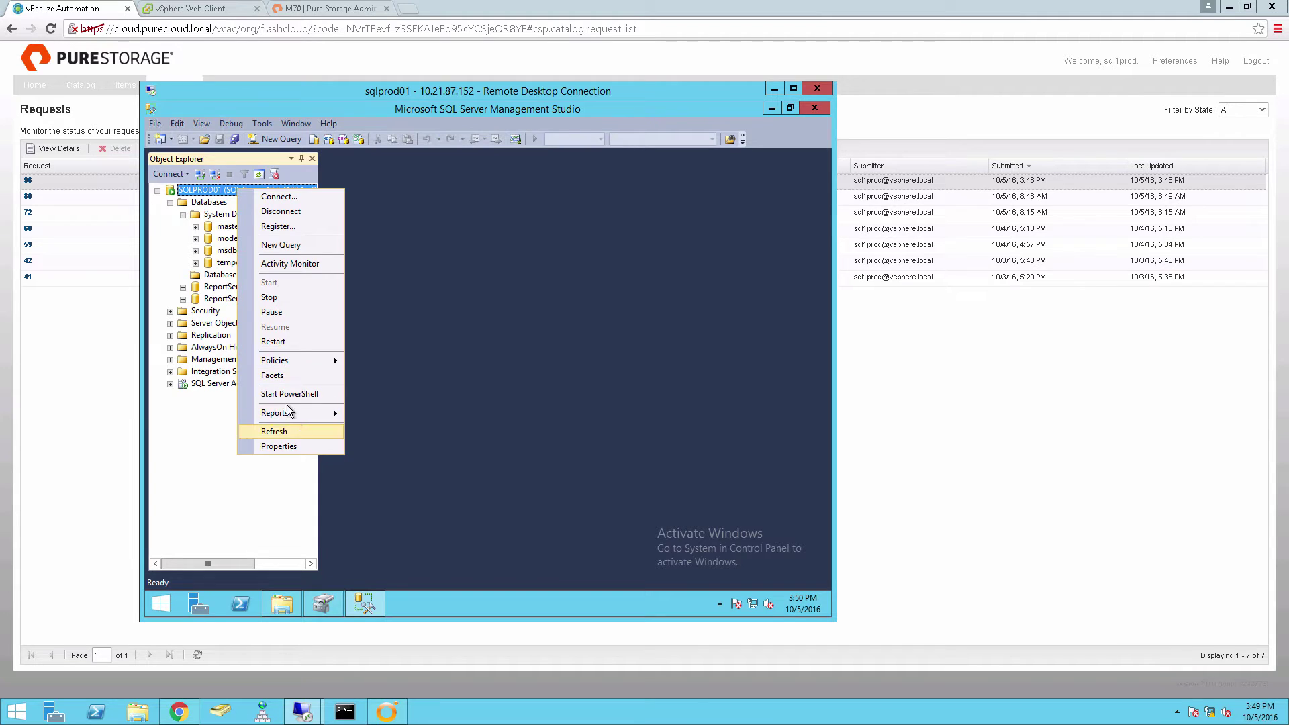
{"action": "left_click", "coordinate": [285, 448]}
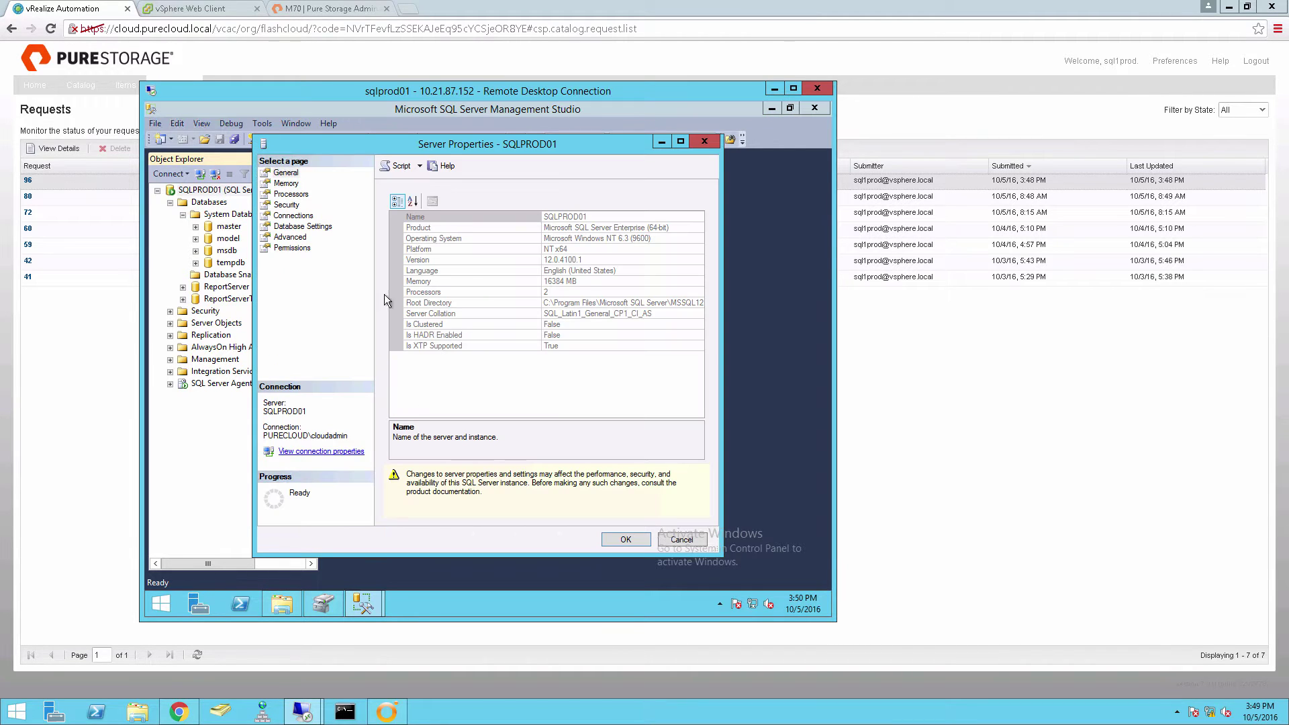
{"action": "left_click", "coordinate": [290, 228]}
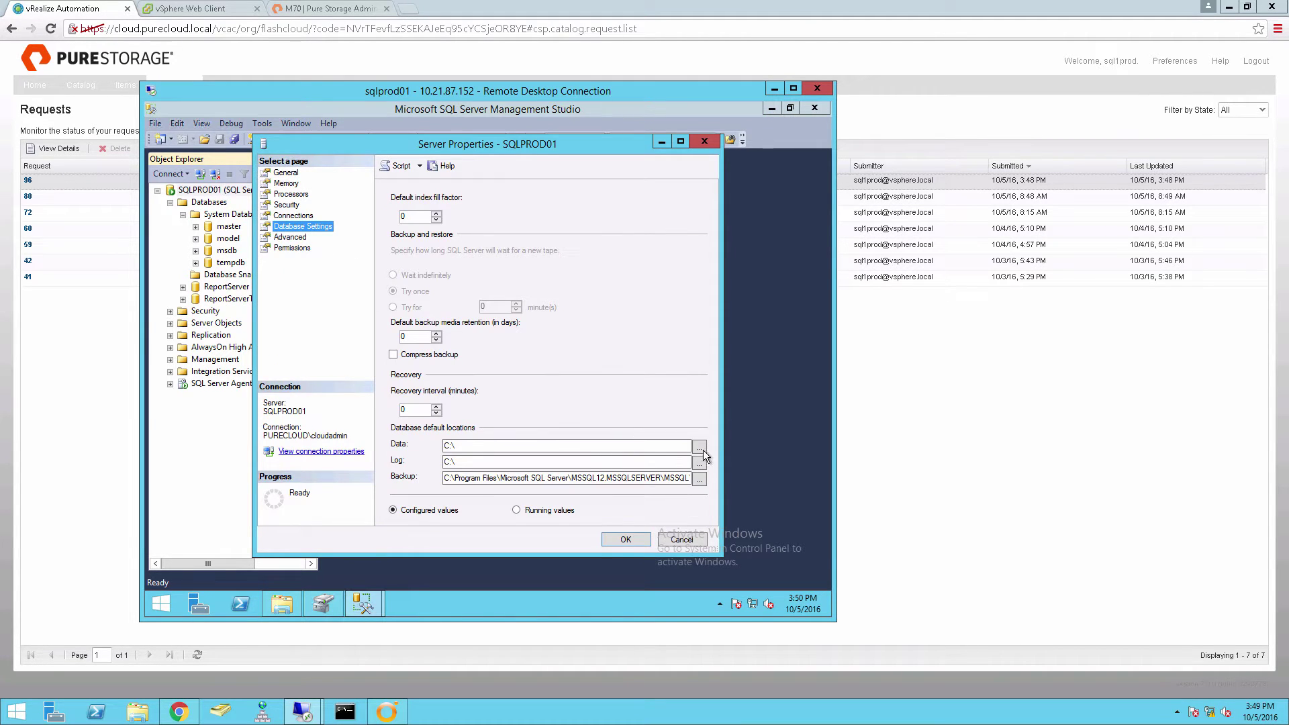
{"action": "left_click", "coordinate": [700, 448]}
{"action": "left_click", "coordinate": [388, 200]}
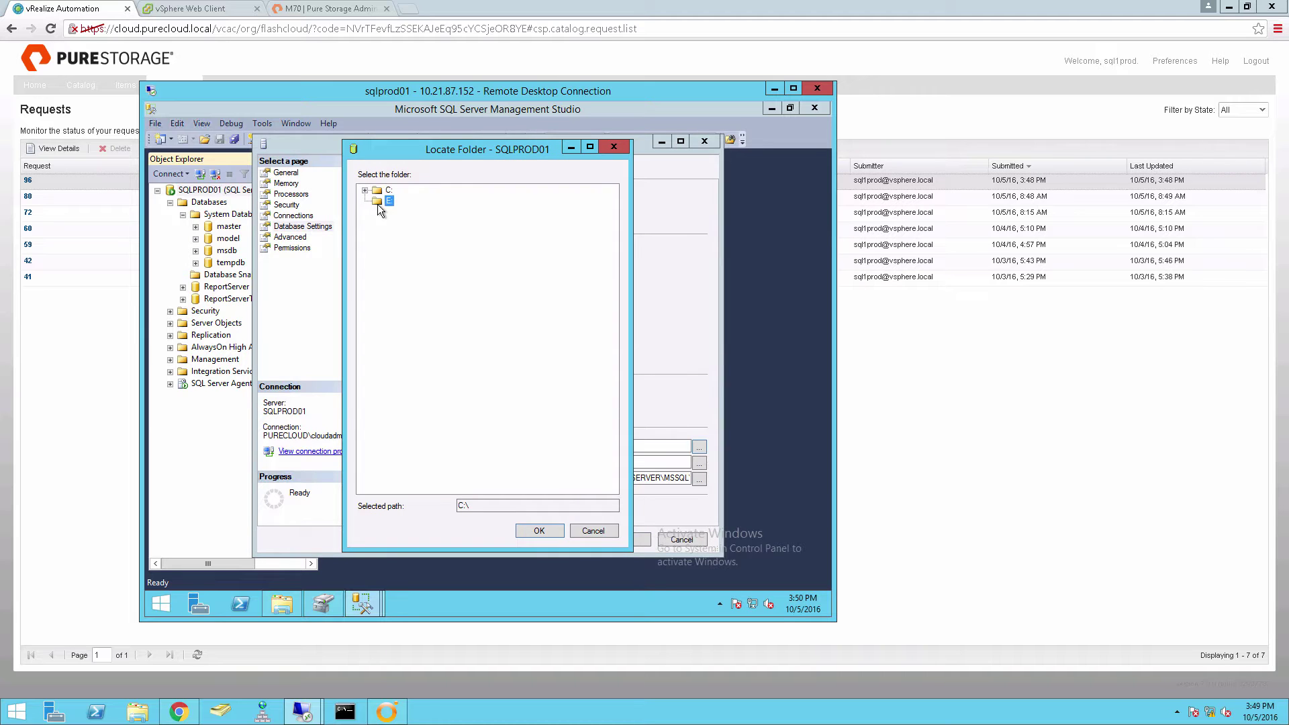
{"action": "left_click", "coordinate": [539, 530]}
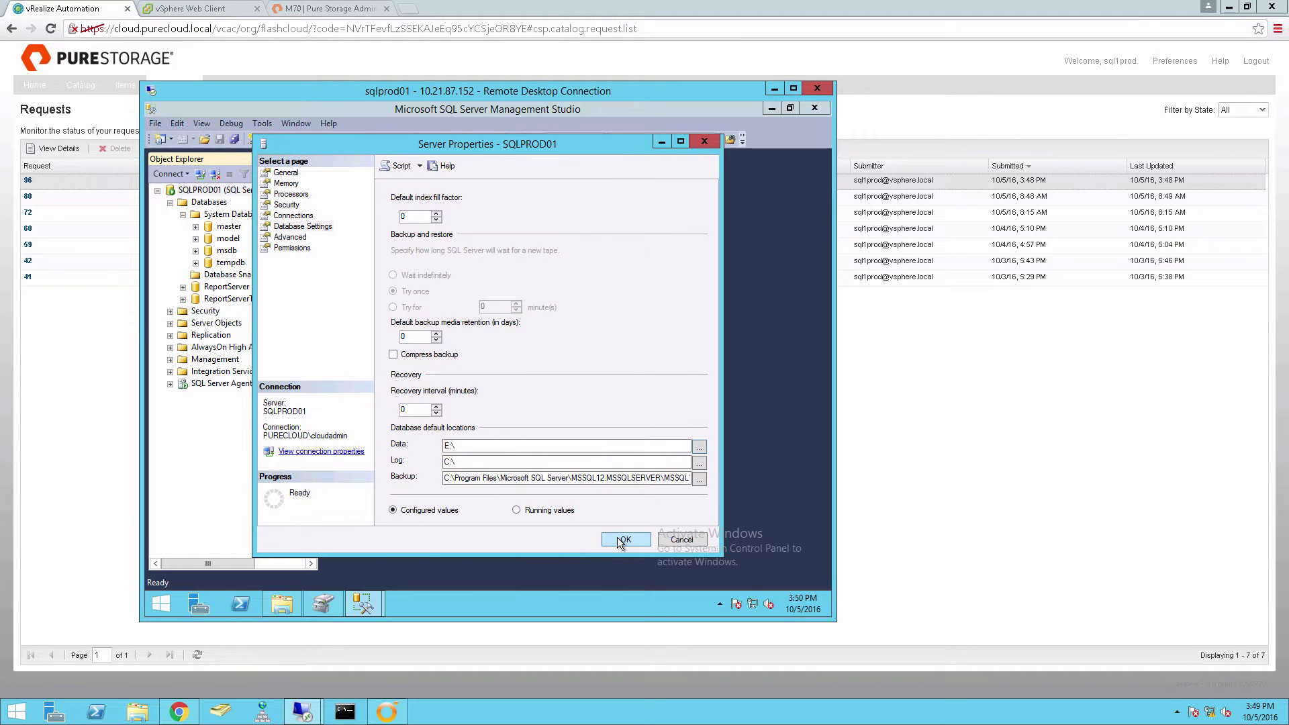
{"action": "left_click", "coordinate": [623, 540]}
Step: Restart the SQLPROD01 SQL Server service, agreeing to stop SQL Server Agent as well
{"action": "right_click", "coordinate": [226, 191]}
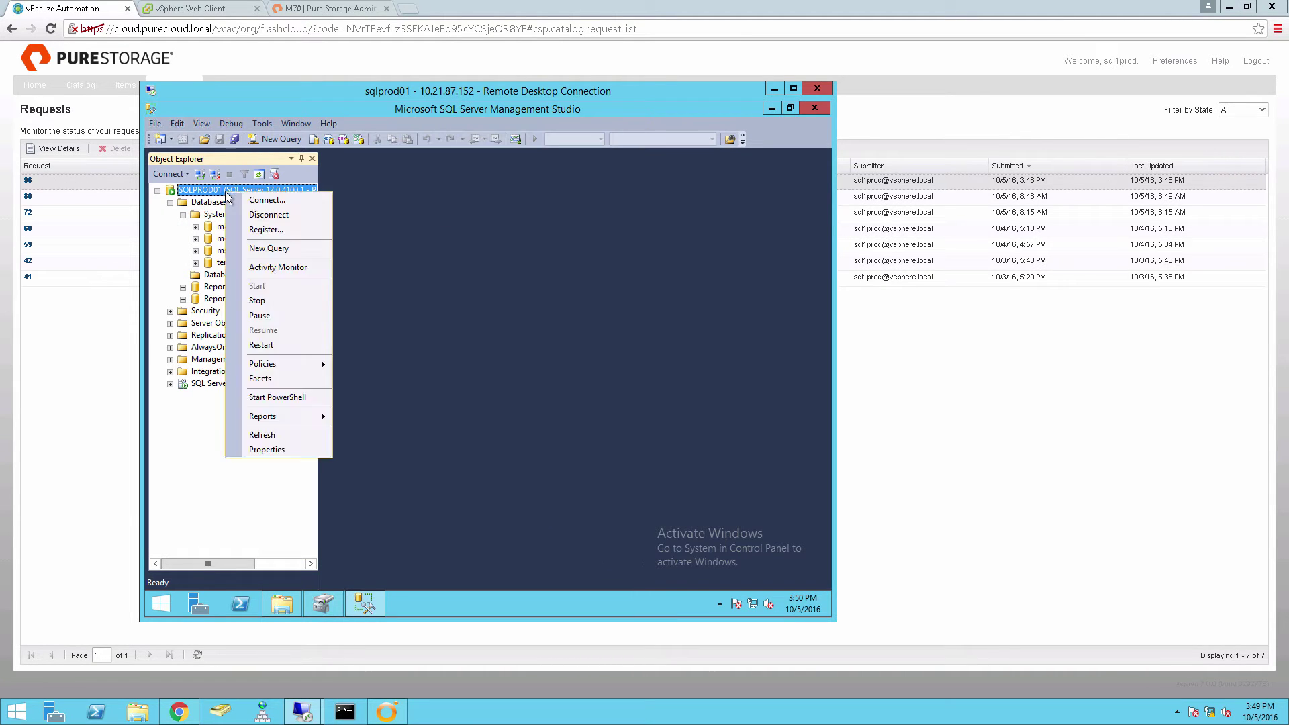
{"action": "left_click", "coordinate": [276, 345]}
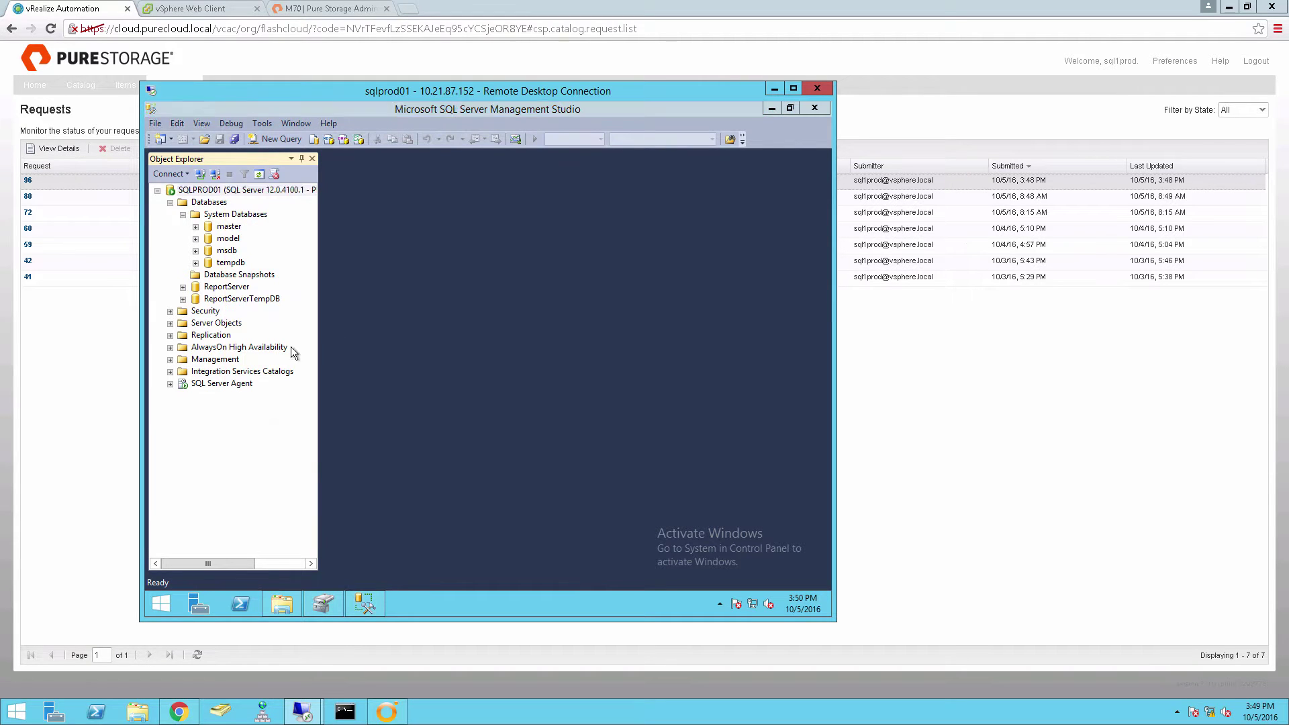
{"action": "left_click", "coordinate": [477, 172]}
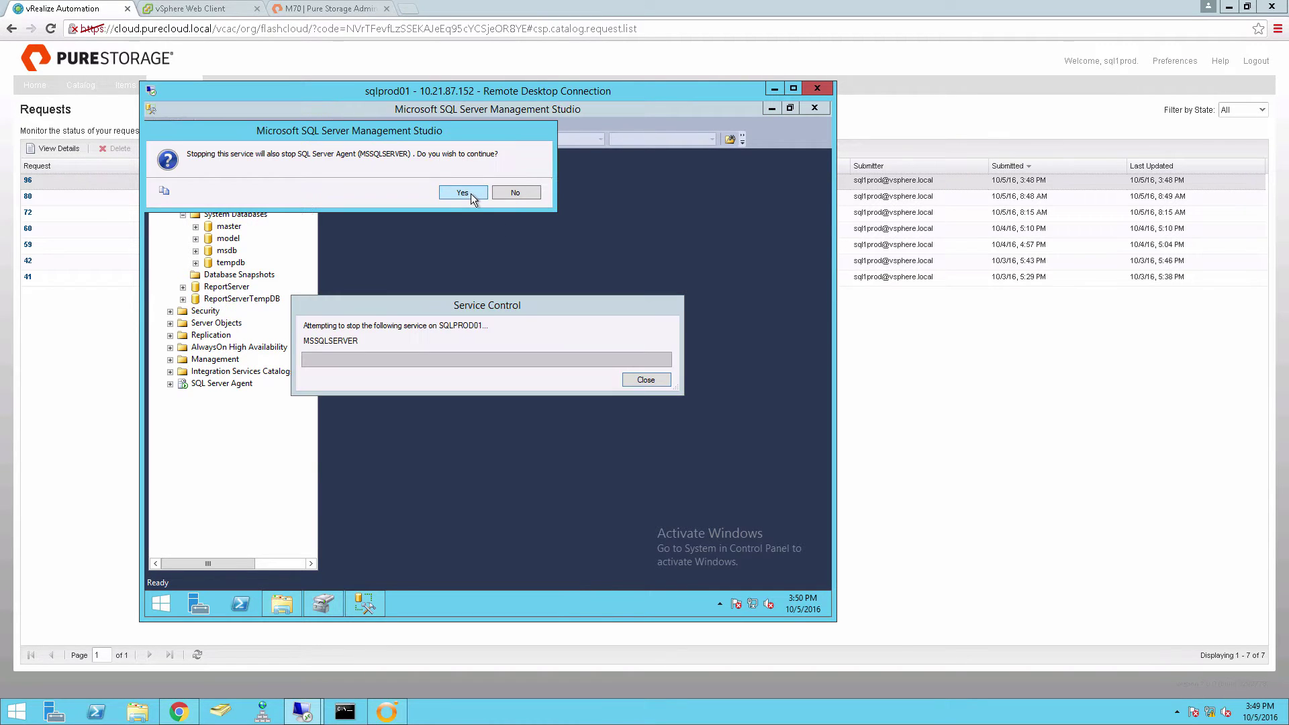
{"action": "left_click", "coordinate": [470, 193]}
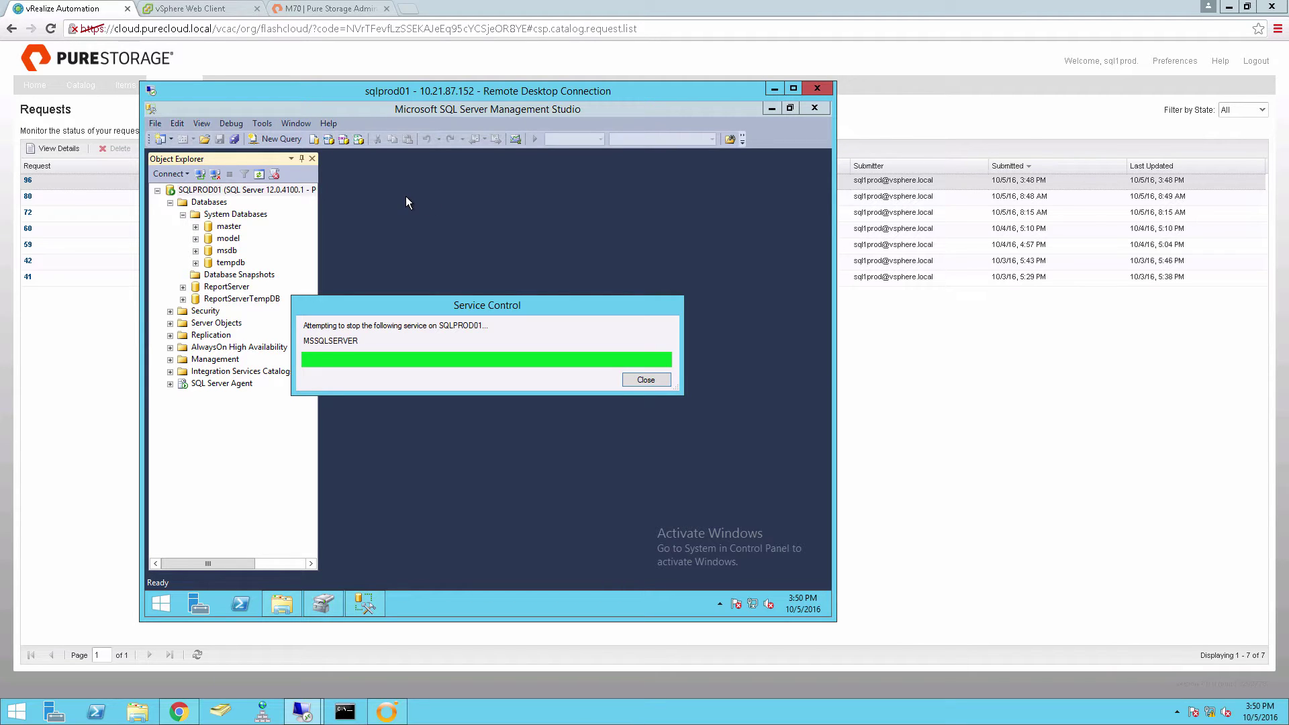
Step: Create a new database named vRADB on SQLPROD01 with the default owner
{"action": "right_click", "coordinate": [209, 202]}
{"action": "left_click", "coordinate": [235, 212]}
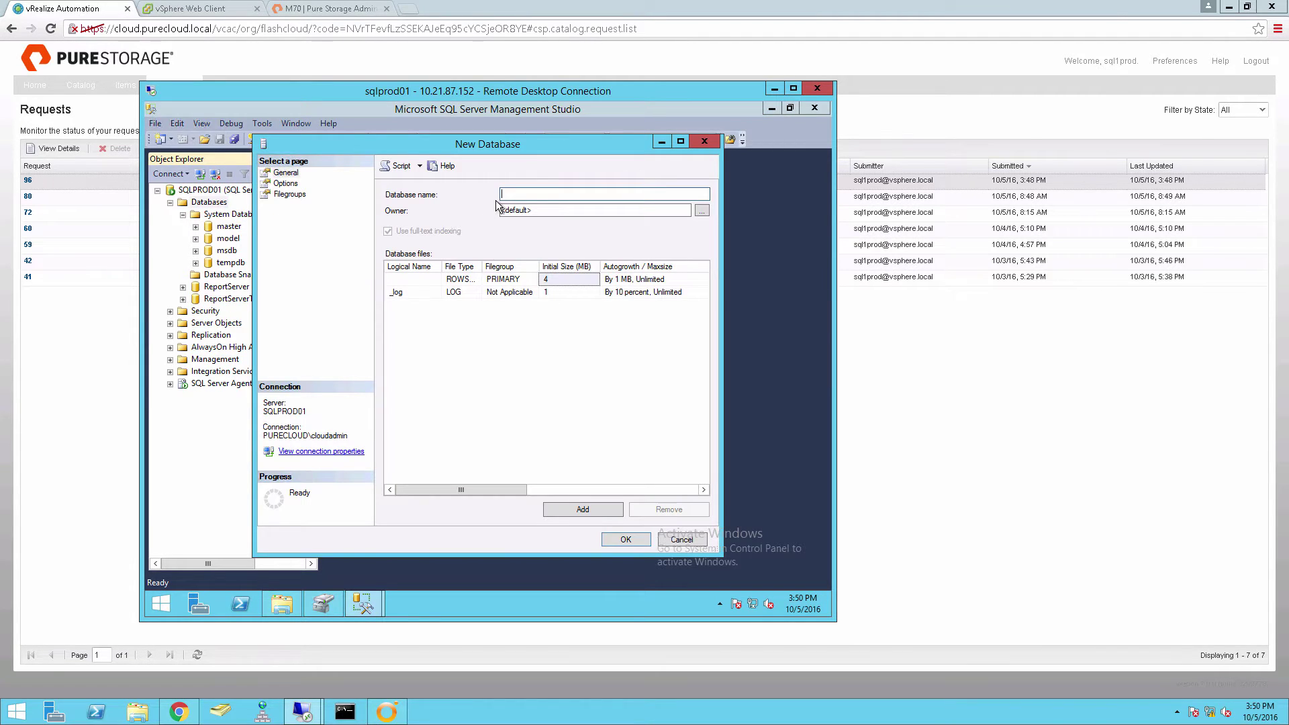
{"action": "type", "text": "vRADB"}
{"action": "key", "text": "Return"}
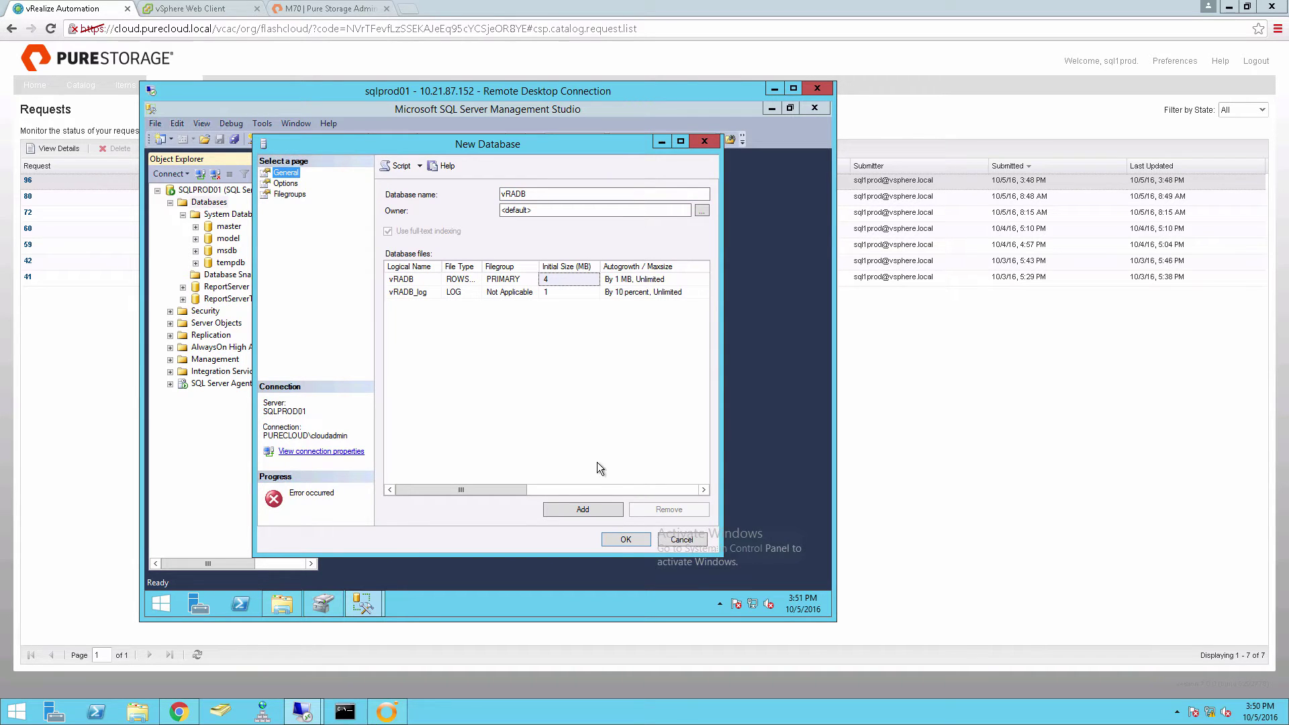
{"action": "left_click", "coordinate": [617, 538]}
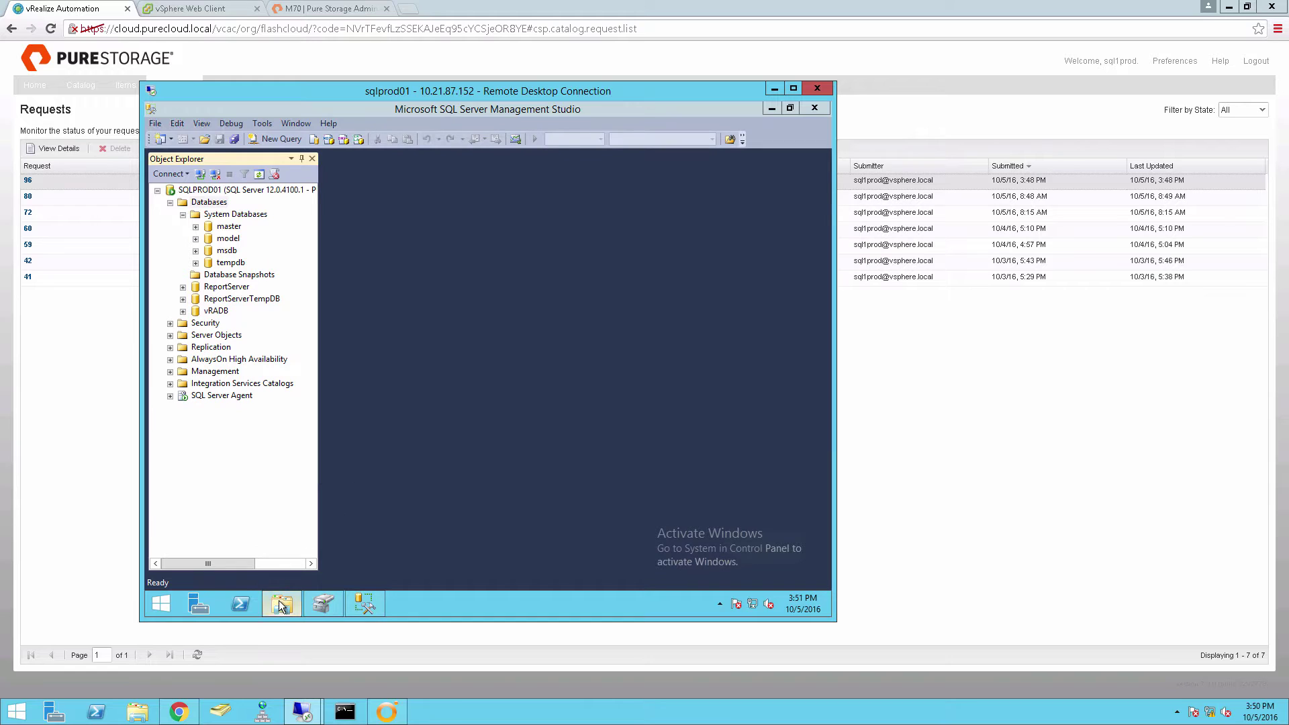
Step: Check drive E for the vRADB database files and disconnect the sqlprod01 remote session
{"action": "left_click", "coordinate": [281, 604]}
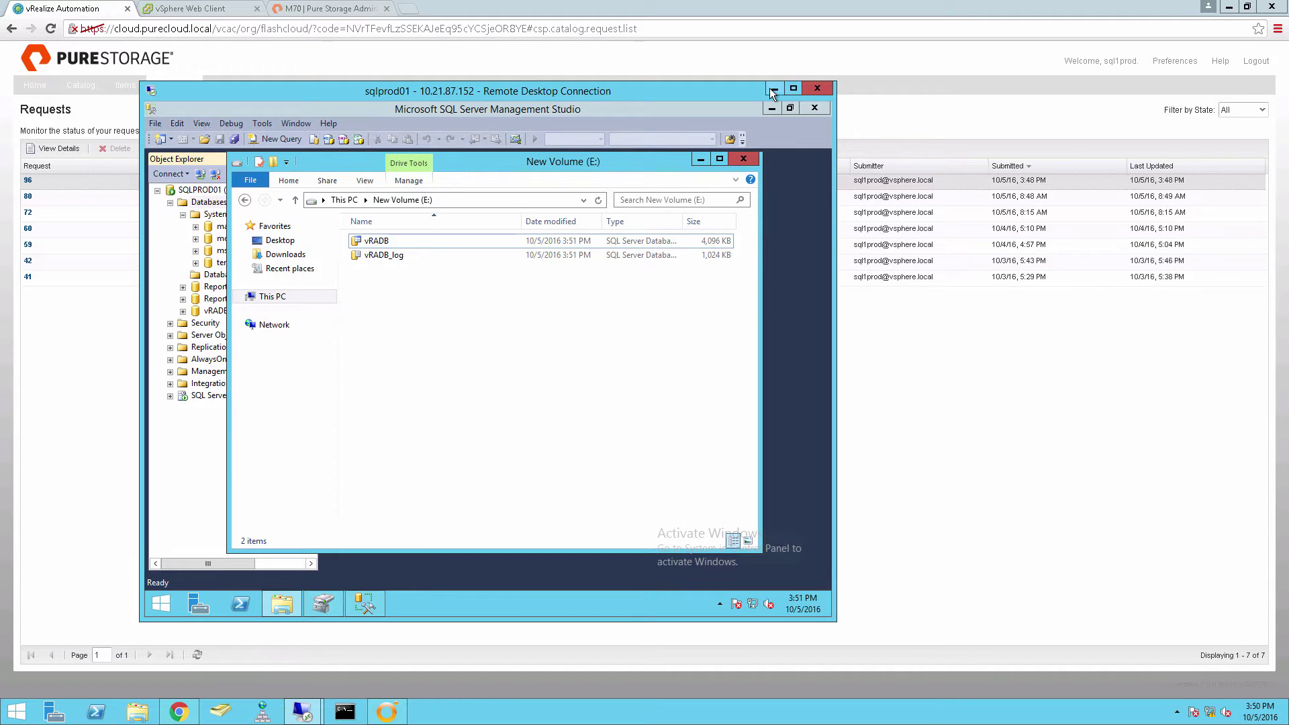
{"action": "left_click", "coordinate": [813, 88]}
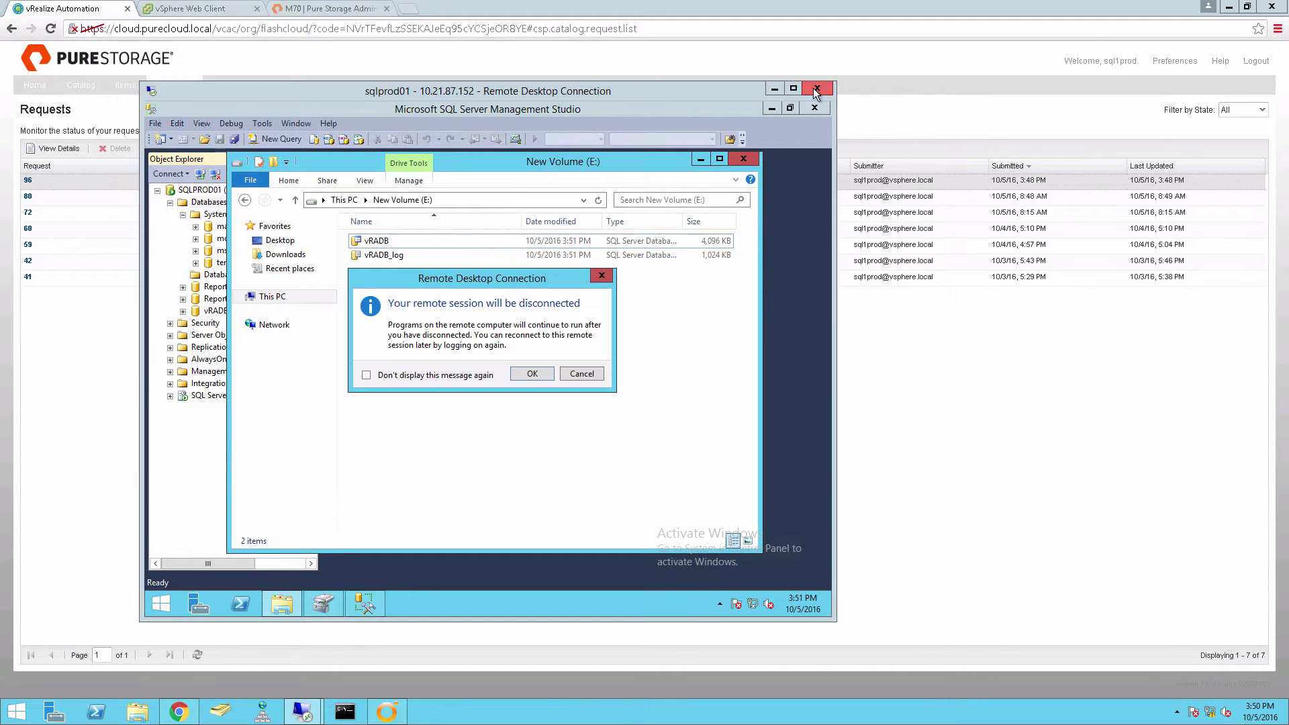
{"action": "left_click", "coordinate": [535, 371]}
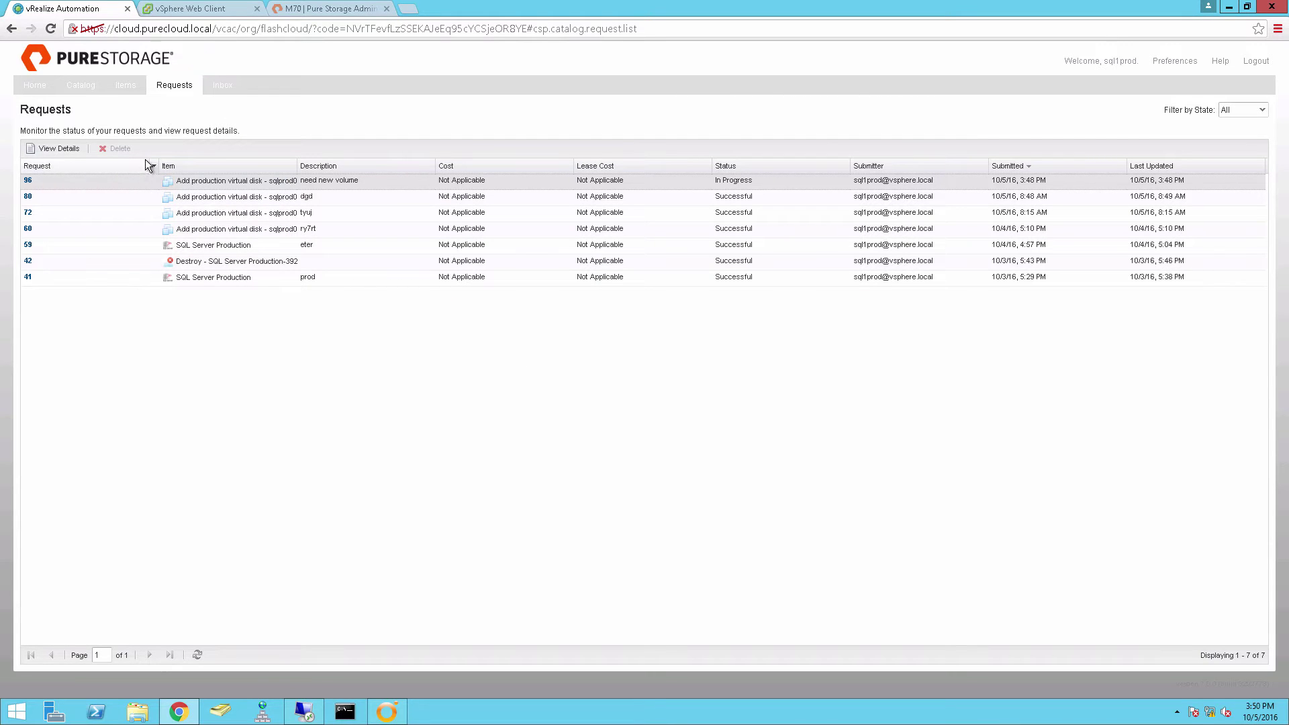
Step: Switch to vSphere Web Client and examine the datastores related to the sqlprod01 virtual machine in the VRM folder
{"action": "left_click", "coordinate": [195, 8]}
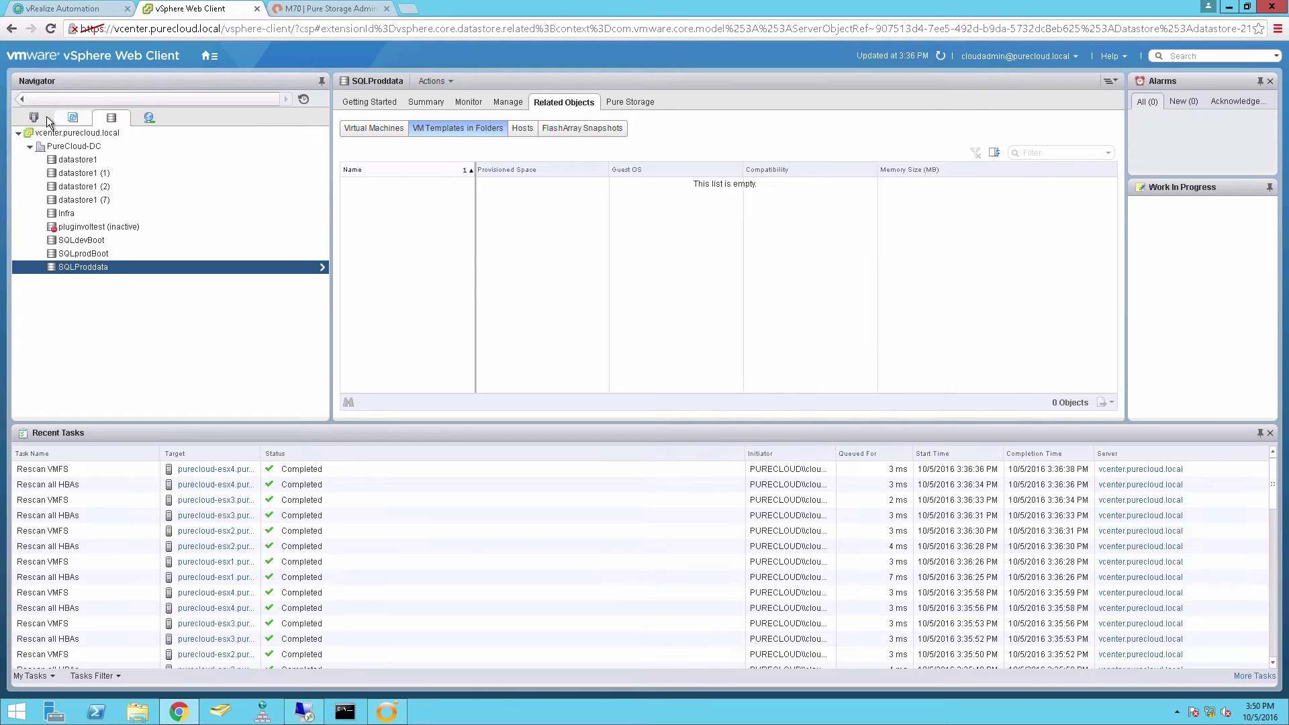
{"action": "left_click", "coordinate": [73, 117]}
{"action": "left_click", "coordinate": [131, 228]}
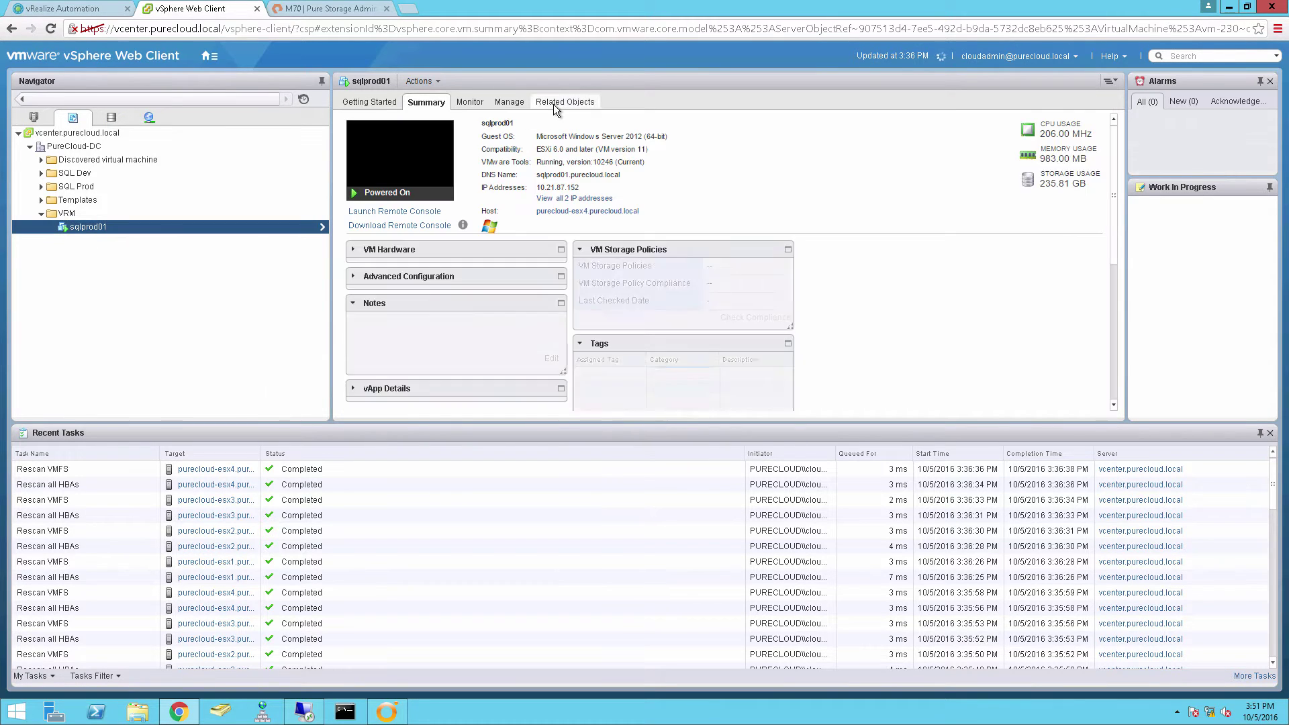
{"action": "left_click", "coordinate": [553, 103]}
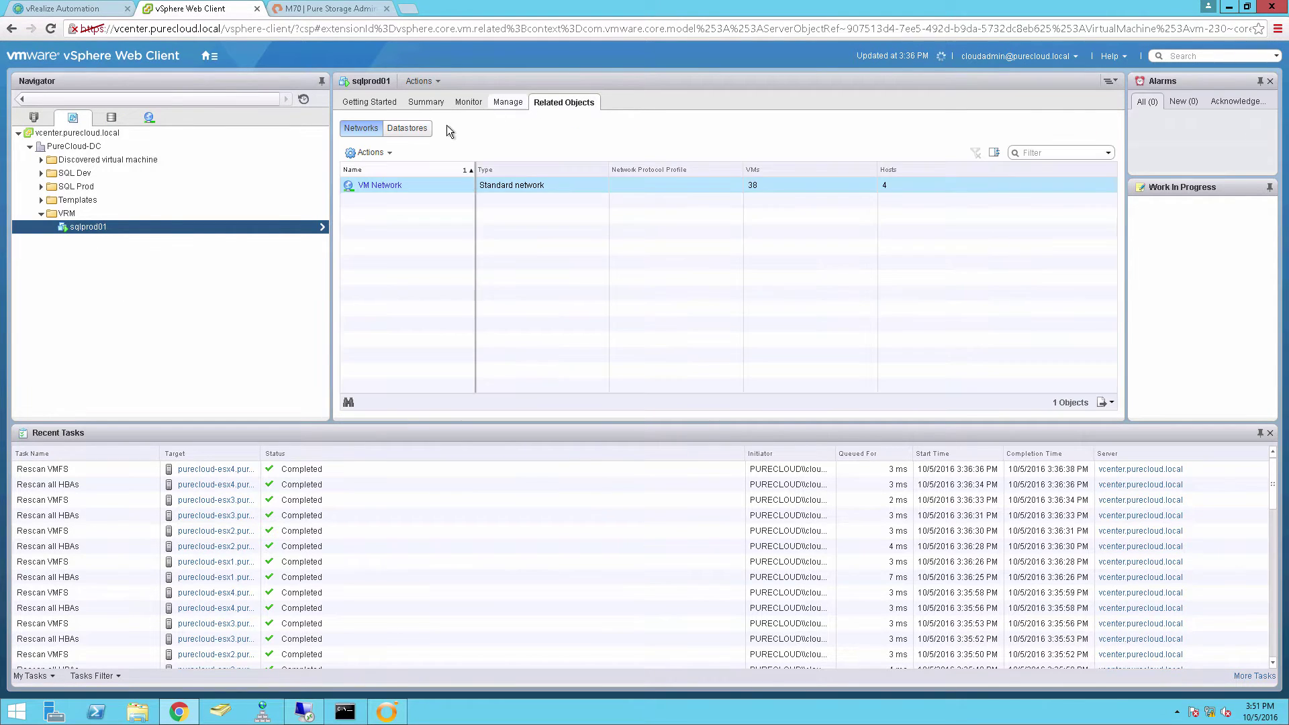
{"action": "left_click", "coordinate": [408, 128]}
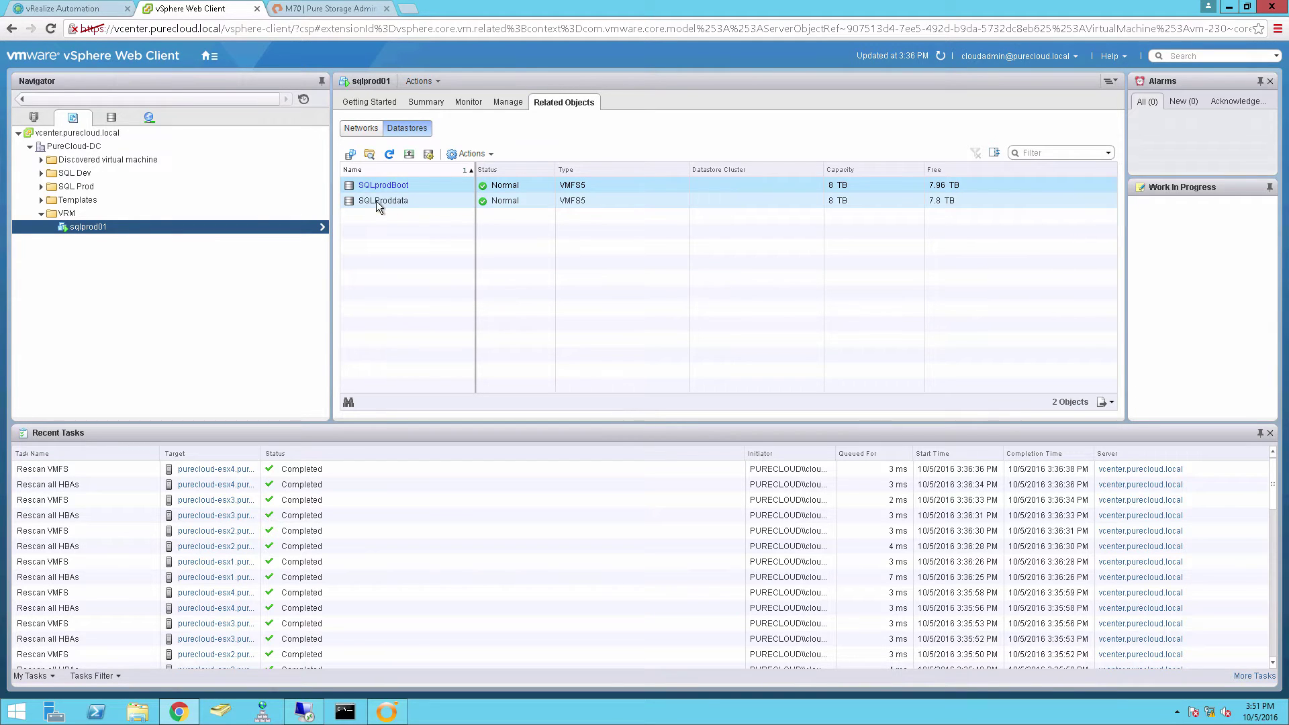
Step: Inspect the details and disk file of Hard disk 2 in sqlprod01's settings, leaving the settings unchanged
{"action": "right_click", "coordinate": [92, 229]}
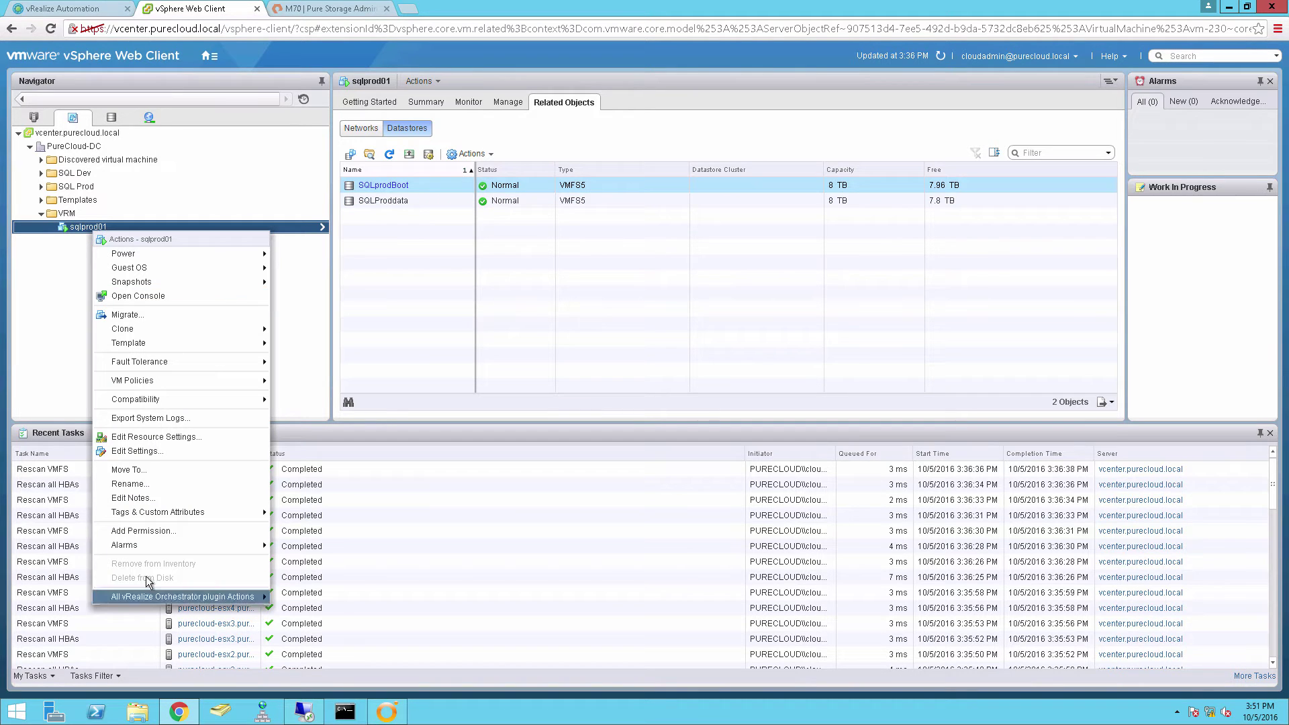
{"action": "left_click", "coordinate": [131, 450]}
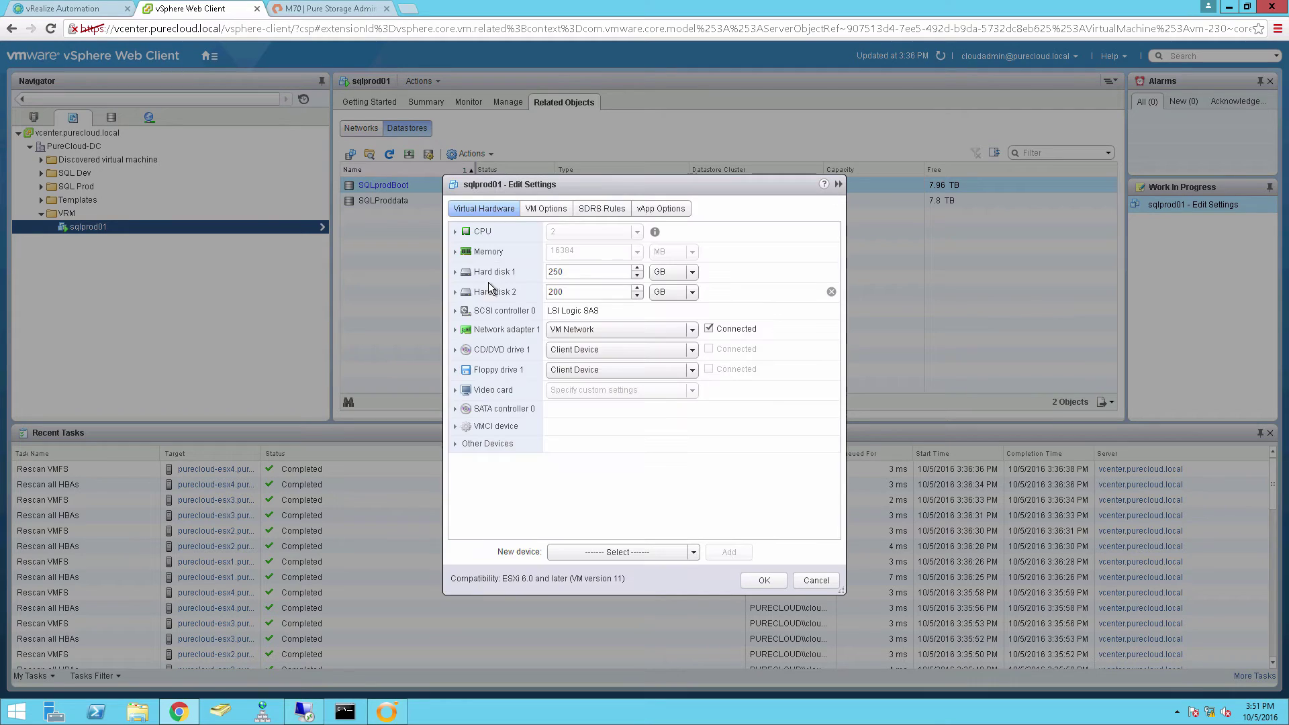
{"action": "left_click", "coordinate": [455, 294]}
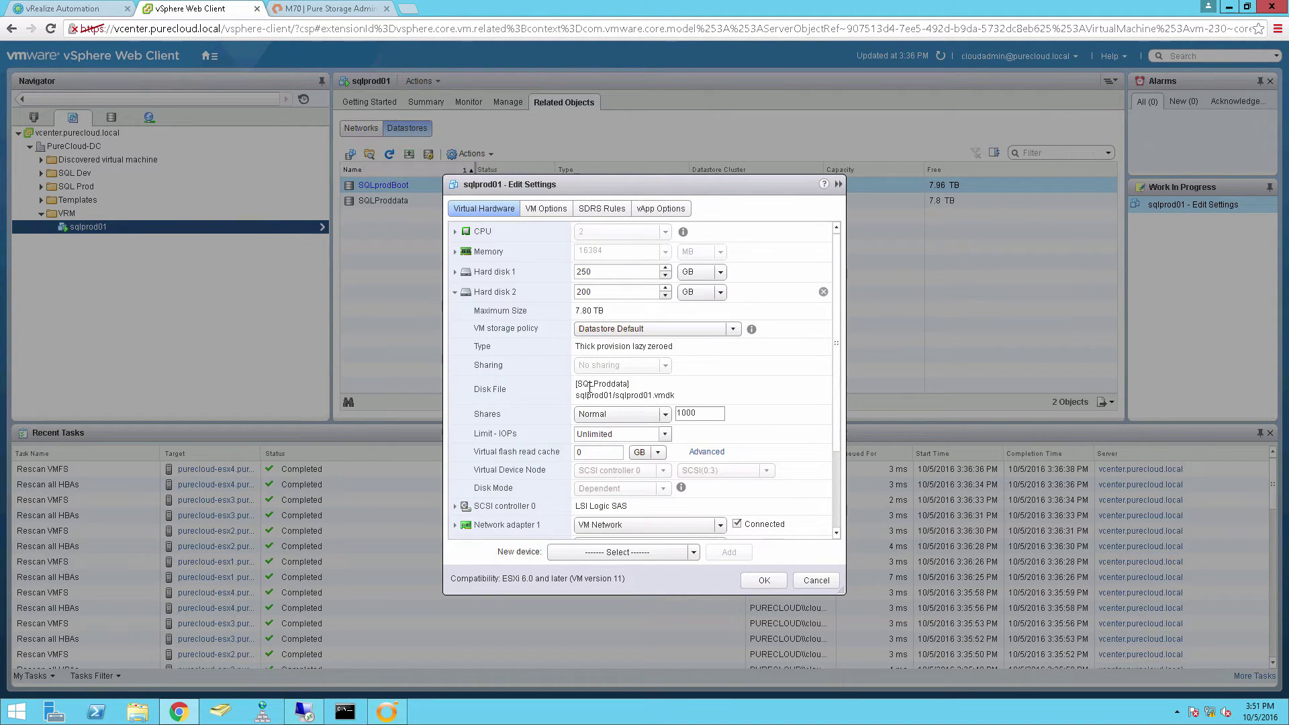
{"action": "left_click", "coordinate": [811, 579]}
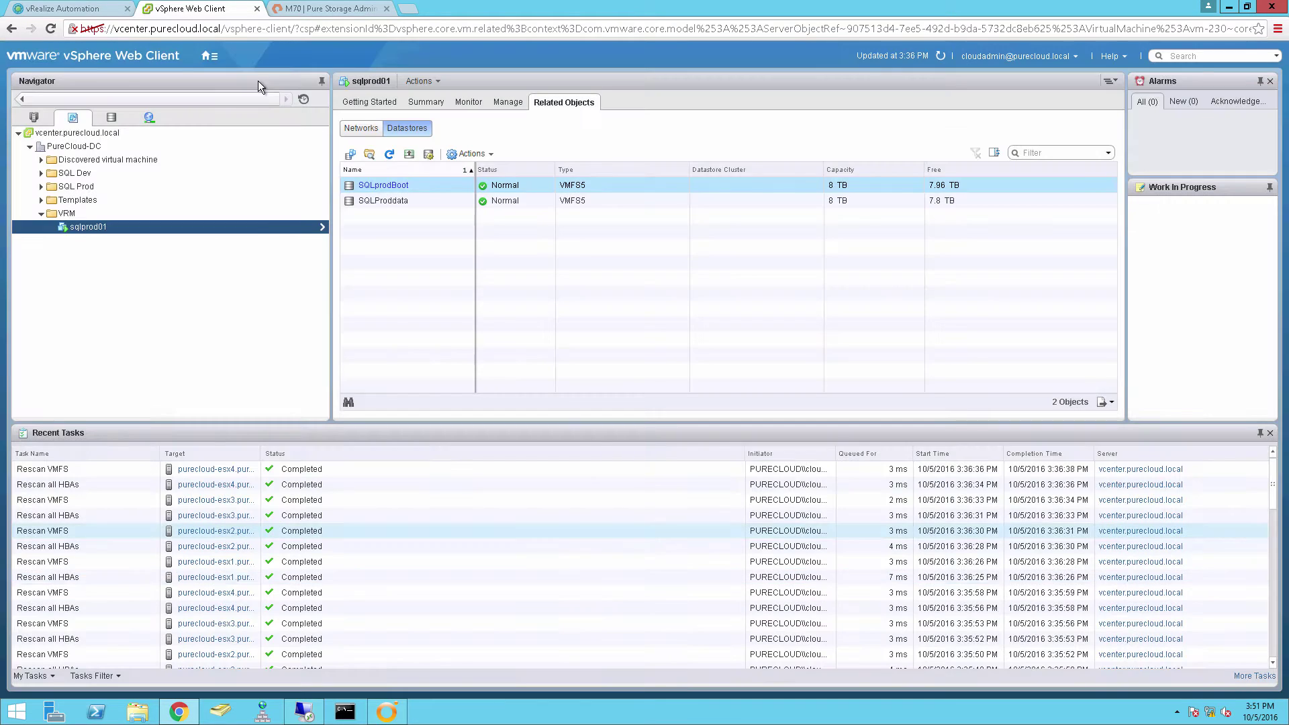
Step: Return to the vRealize Automation portal, log out, and sign in as storageadmin with the account password
{"action": "left_click", "coordinate": [78, 10]}
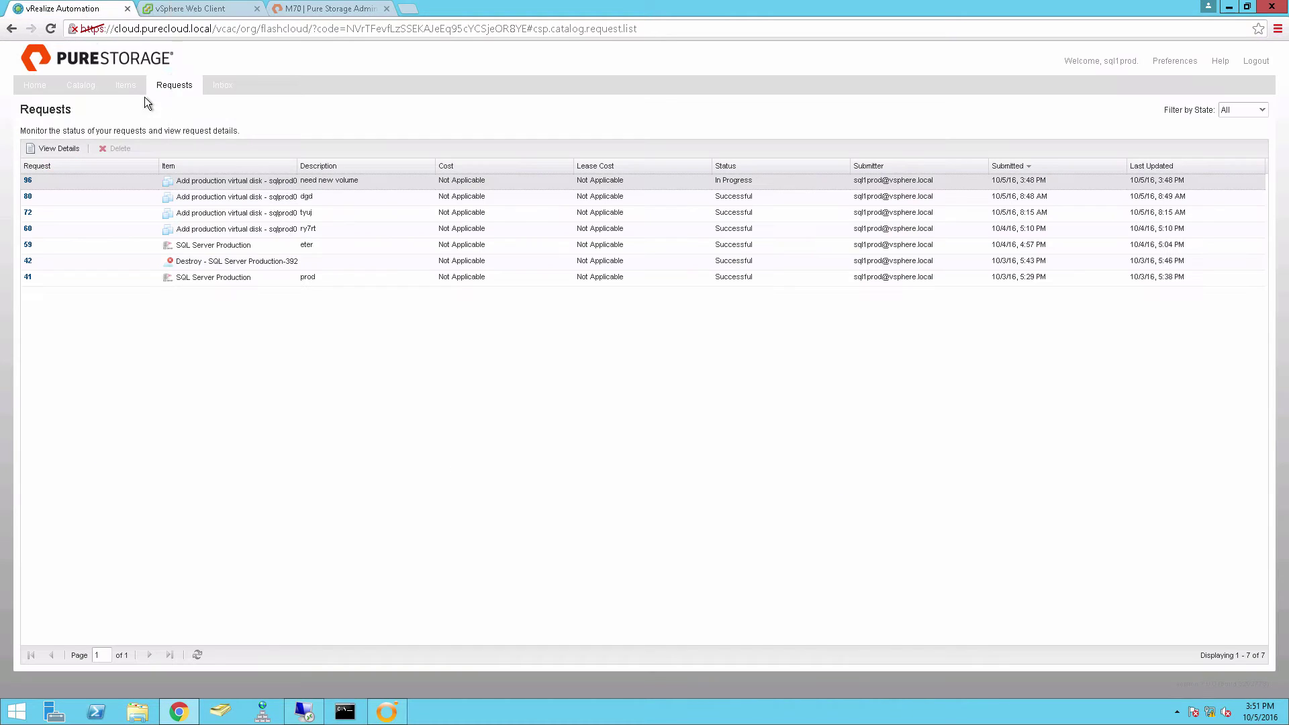
{"action": "left_click", "coordinate": [1253, 61]}
{"action": "left_click", "coordinate": [649, 396]}
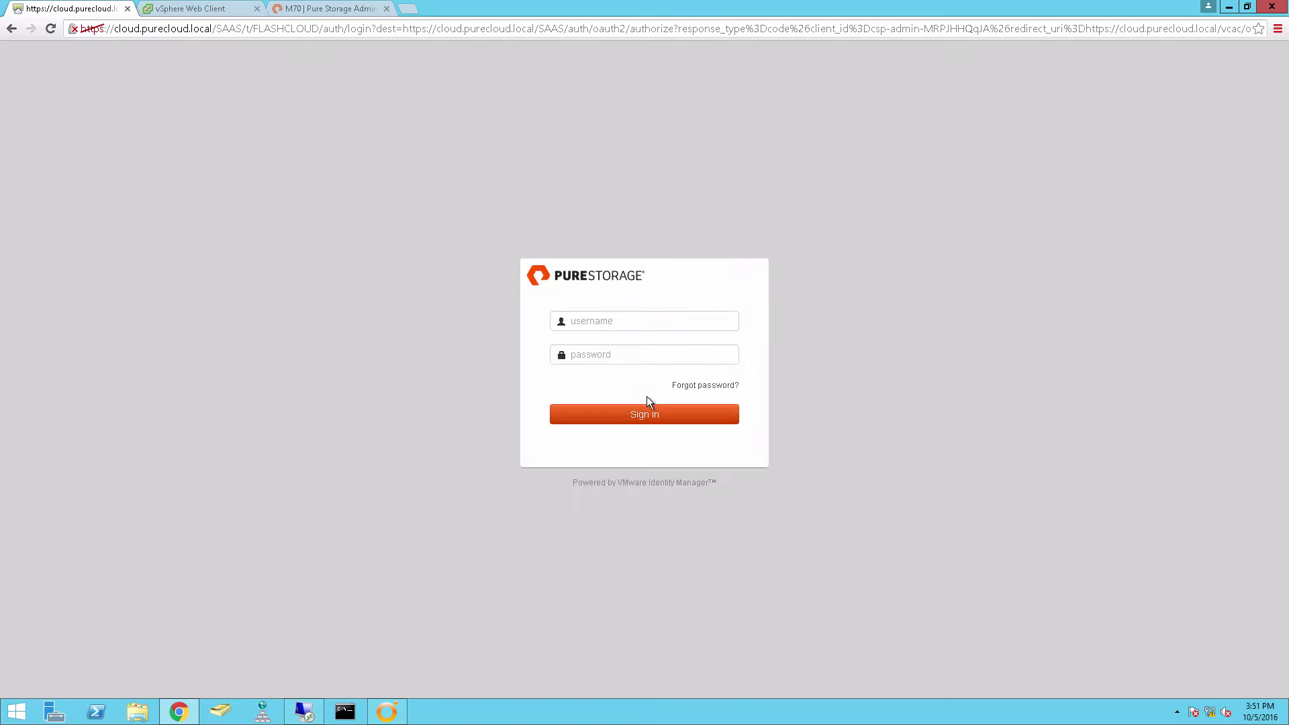
{"action": "left_click", "coordinate": [595, 322]}
{"action": "type", "text": "st"}
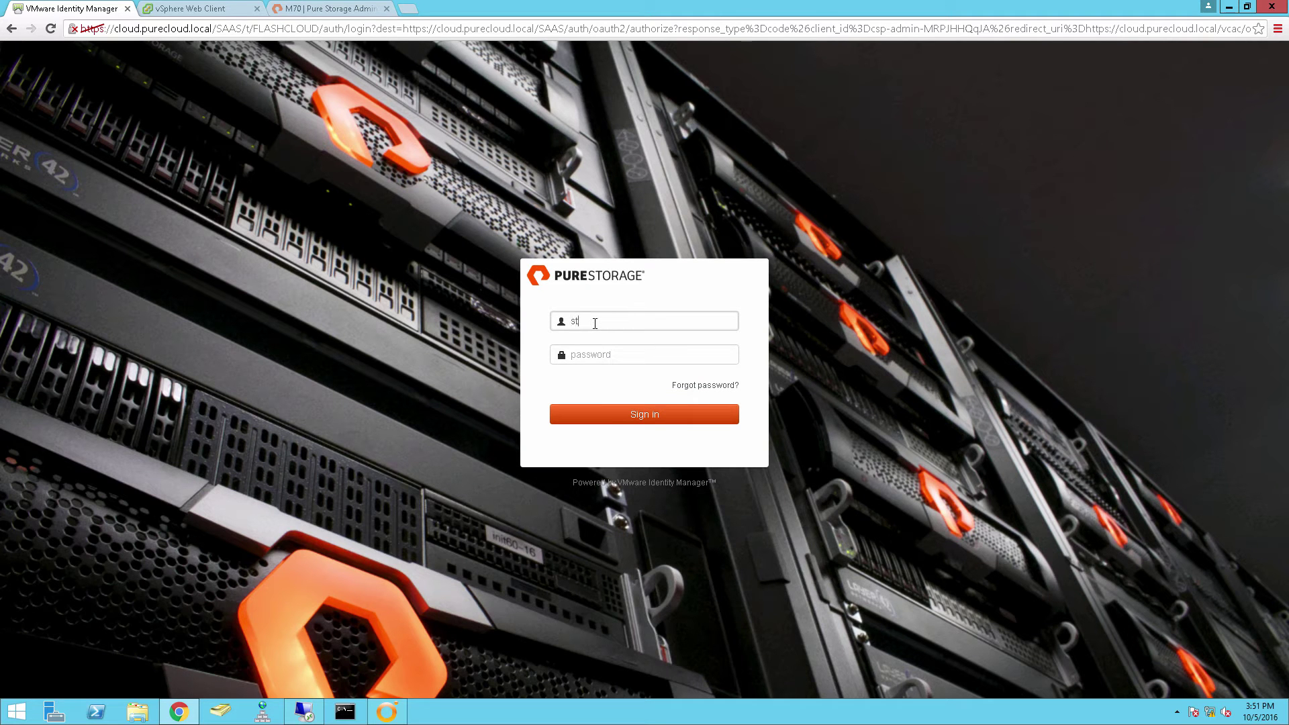
{"action": "type", "text": "orageadmin"}
{"action": "key", "text": "Tab"}
{"action": "type", "text": "•"}
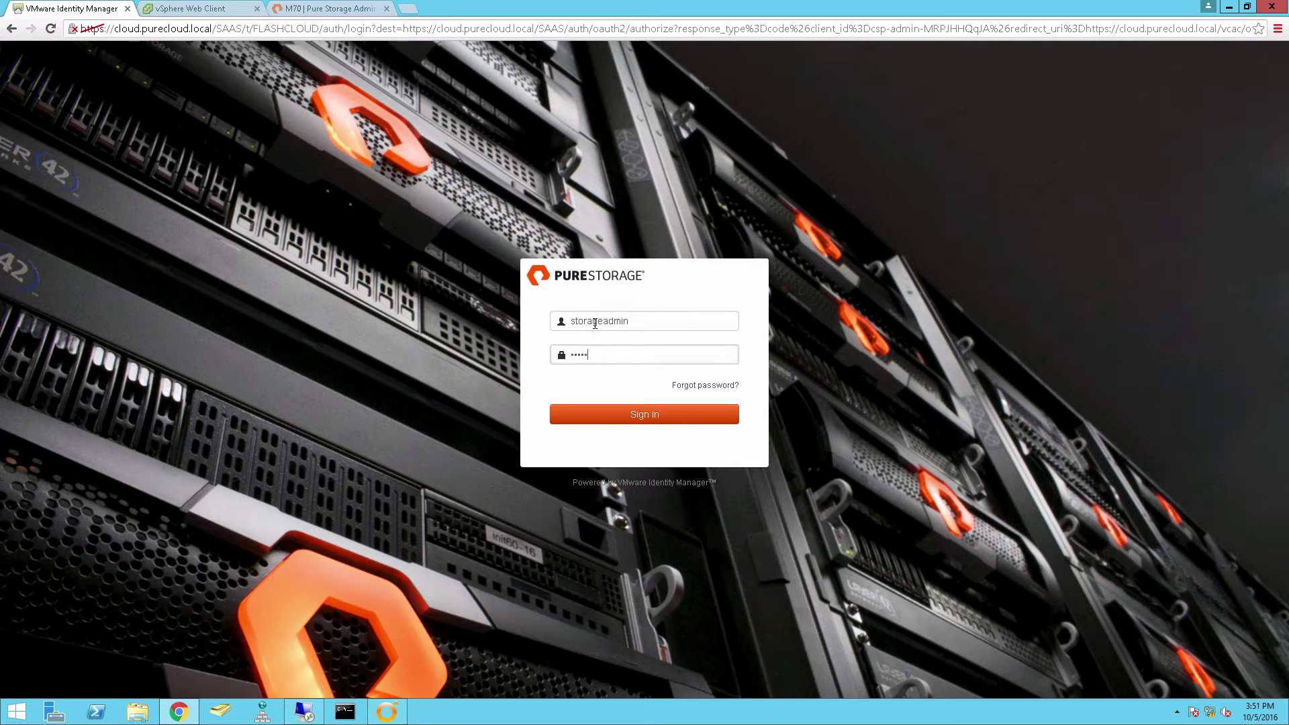
{"action": "type", "text": "••••"}
{"action": "key", "text": "Return"}
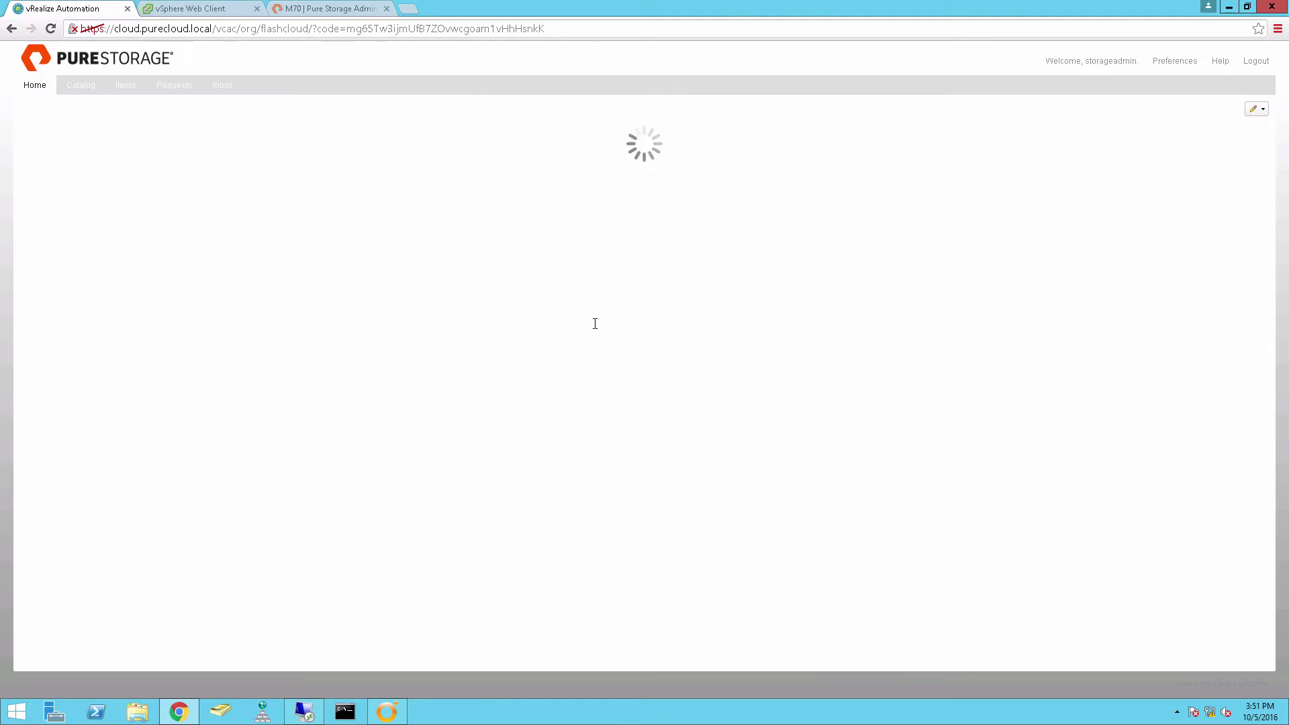
Step: Review the storage admin's service catalog, and examine the SQLProddata datastore item's details and available actions
{"action": "left_click", "coordinate": [80, 86]}
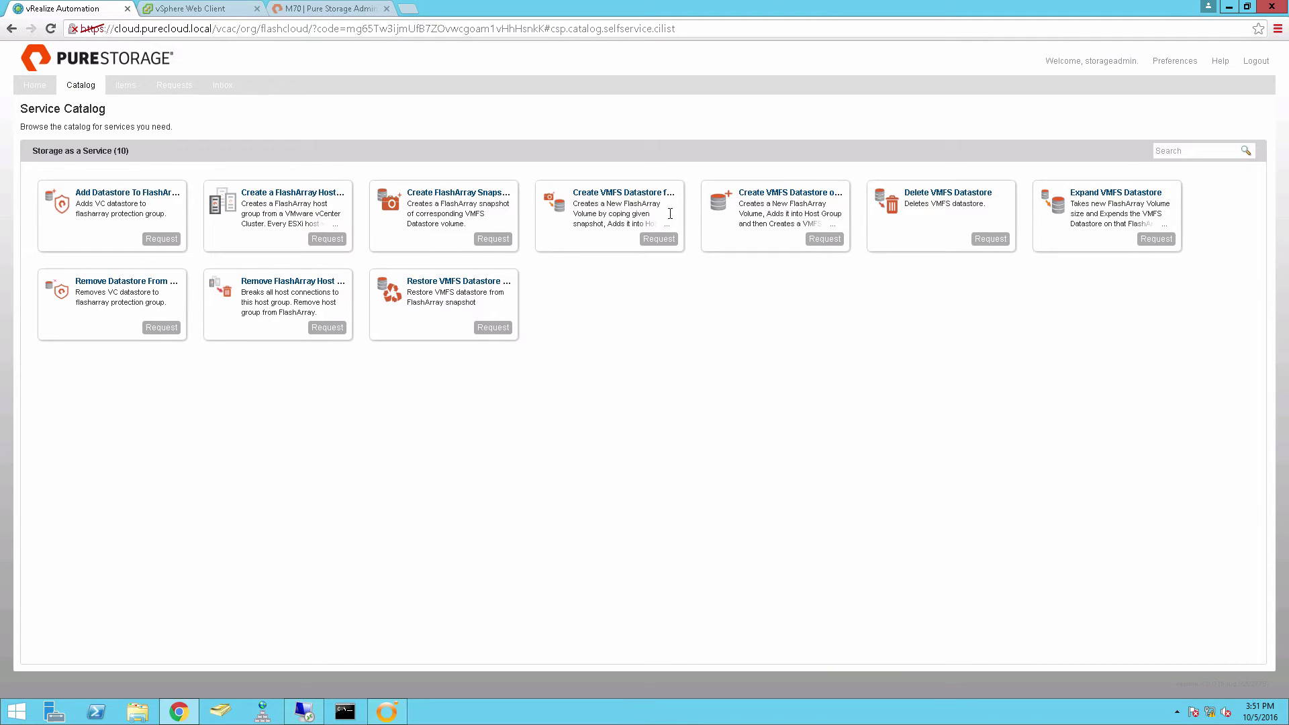
{"action": "left_click", "coordinate": [124, 87]}
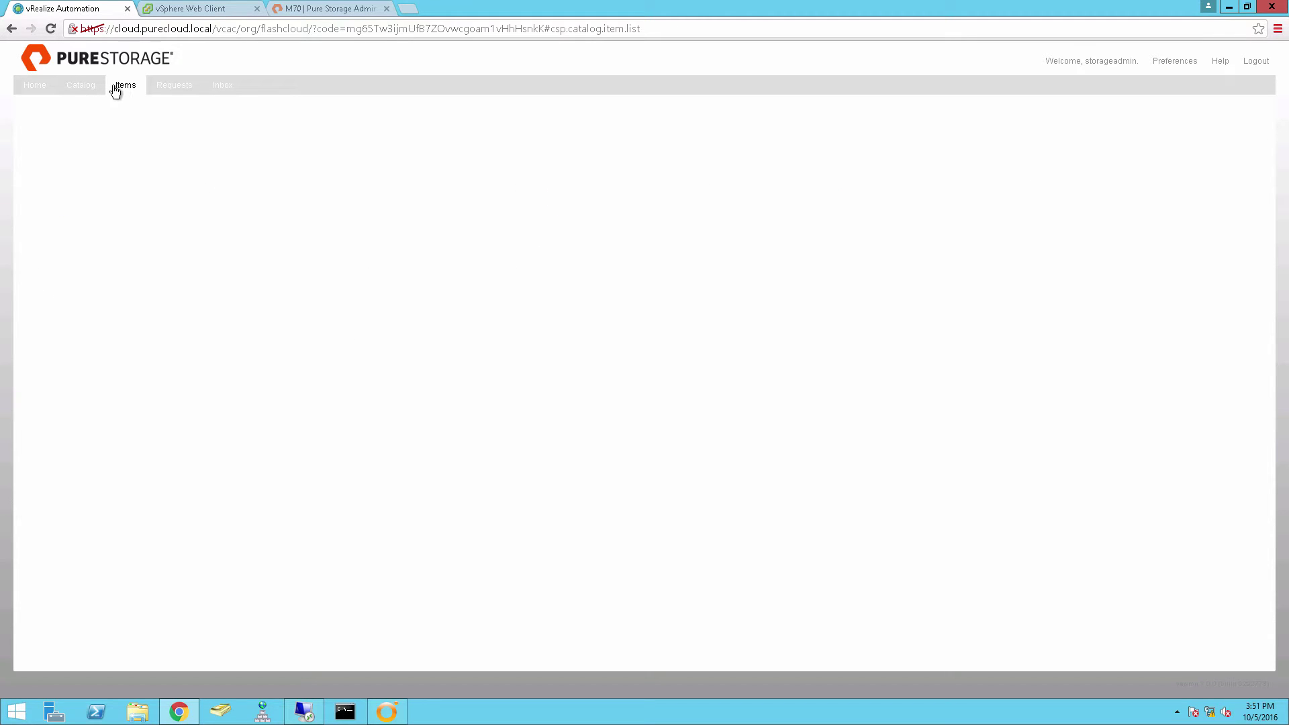
{"action": "left_click", "coordinate": [288, 179]}
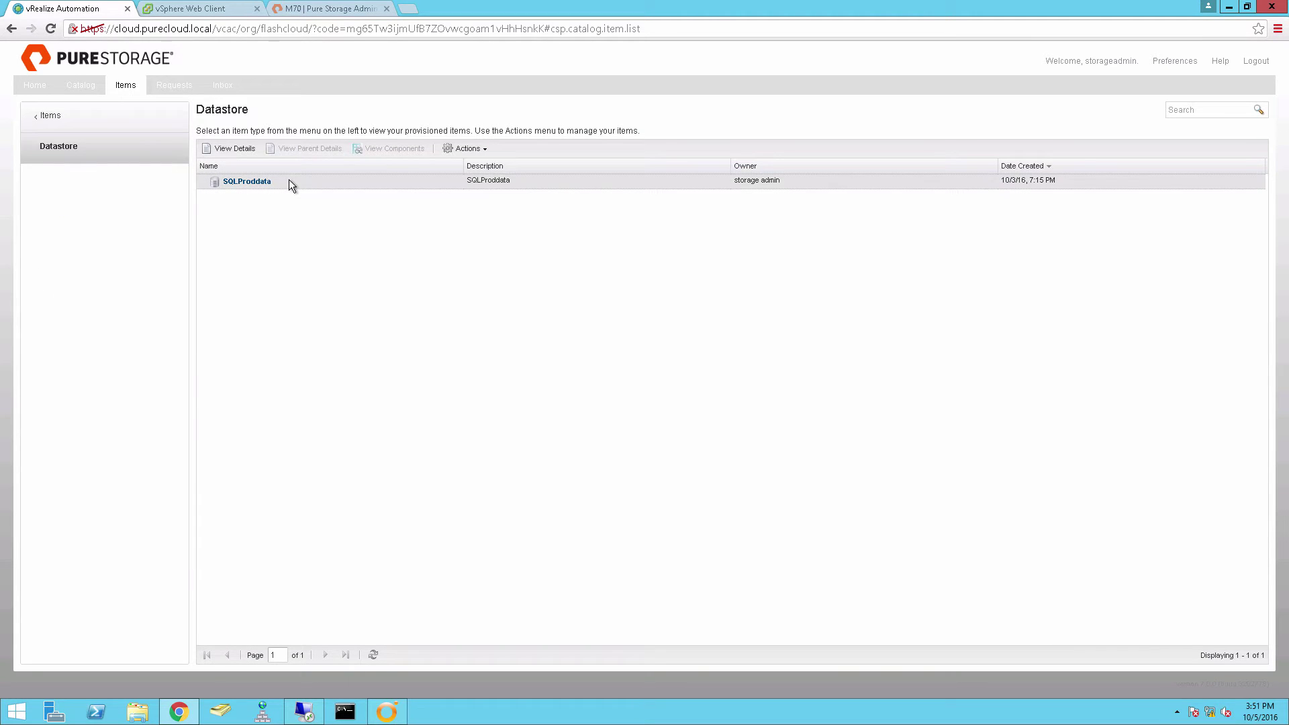
{"action": "left_click", "coordinate": [232, 181]}
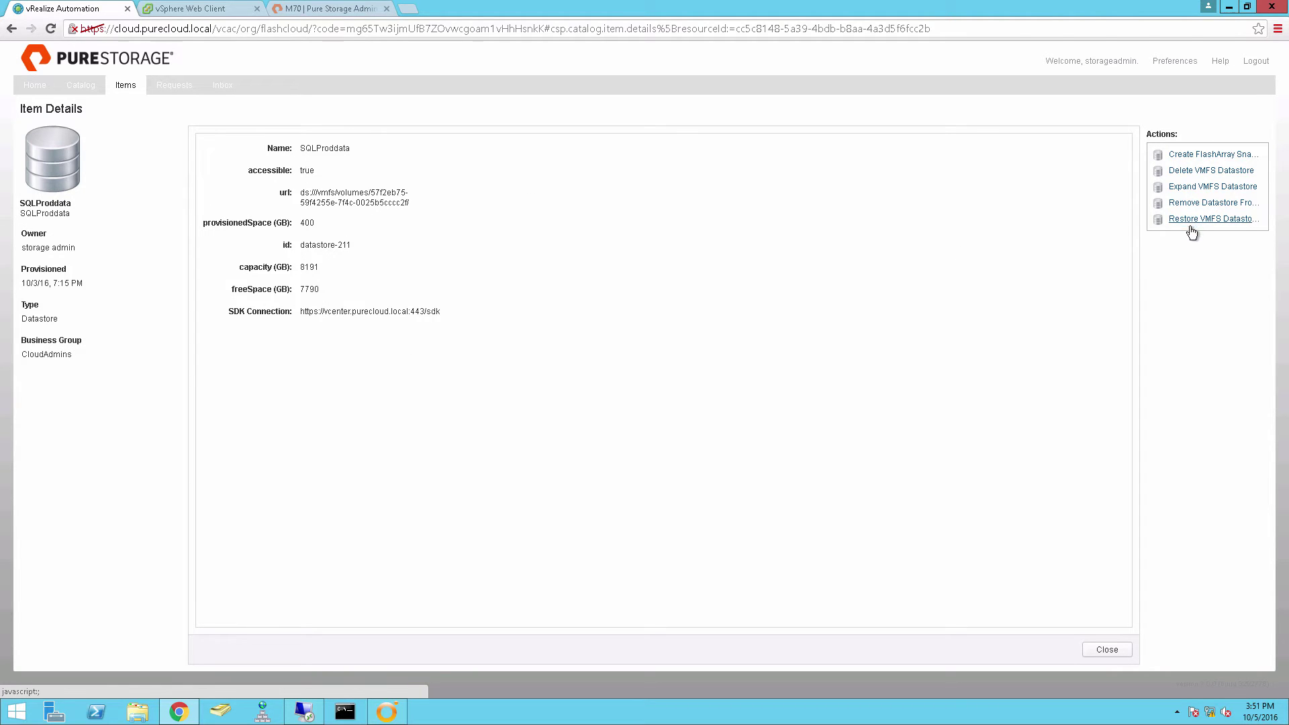
{"action": "left_click", "coordinate": [1108, 647]}
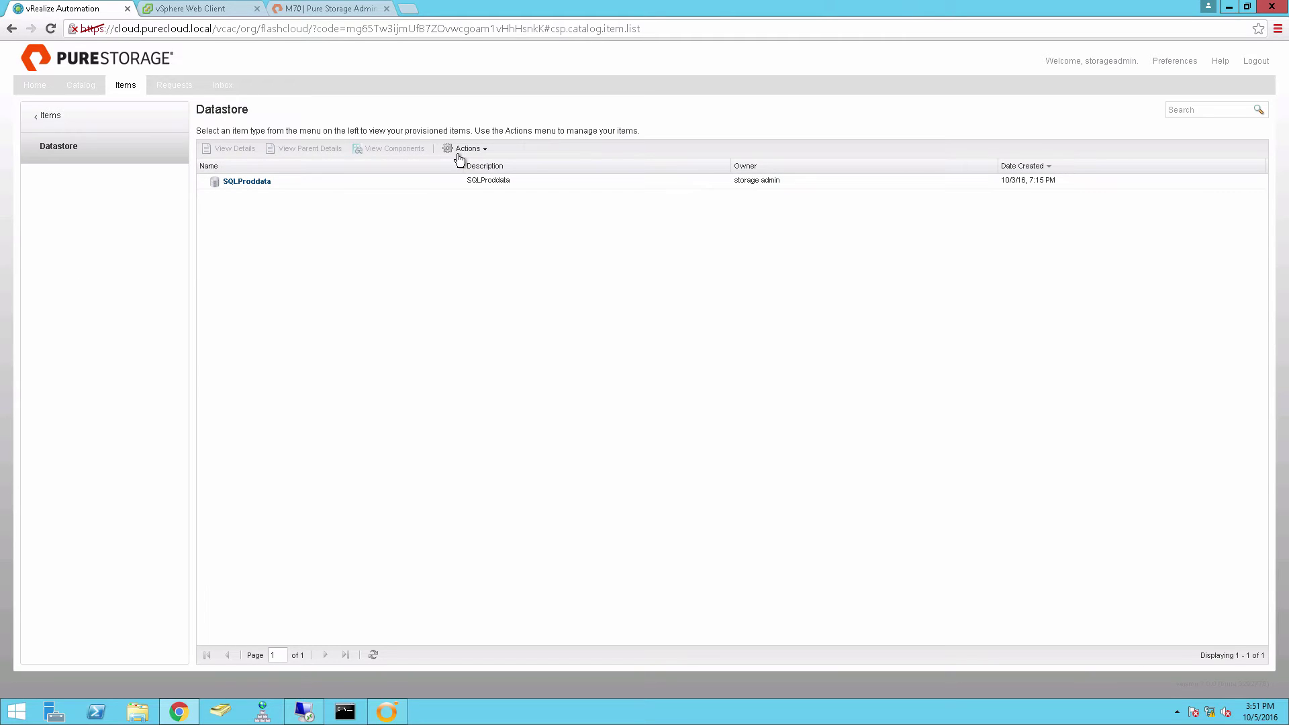
Step: Start a FlashArray snapshot request for the SQLProddata datastore, with the description "need snapshot" and a reason
{"action": "left_click", "coordinate": [366, 179]}
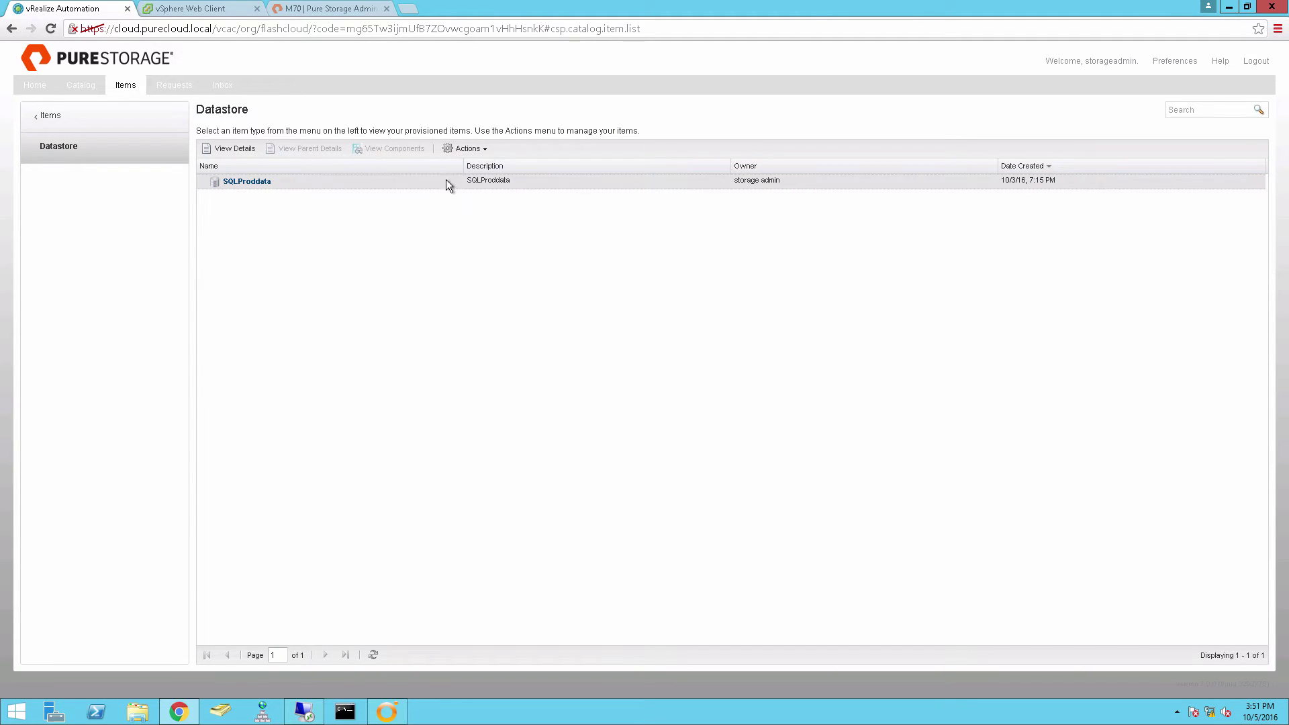
{"action": "left_click", "coordinate": [486, 152]}
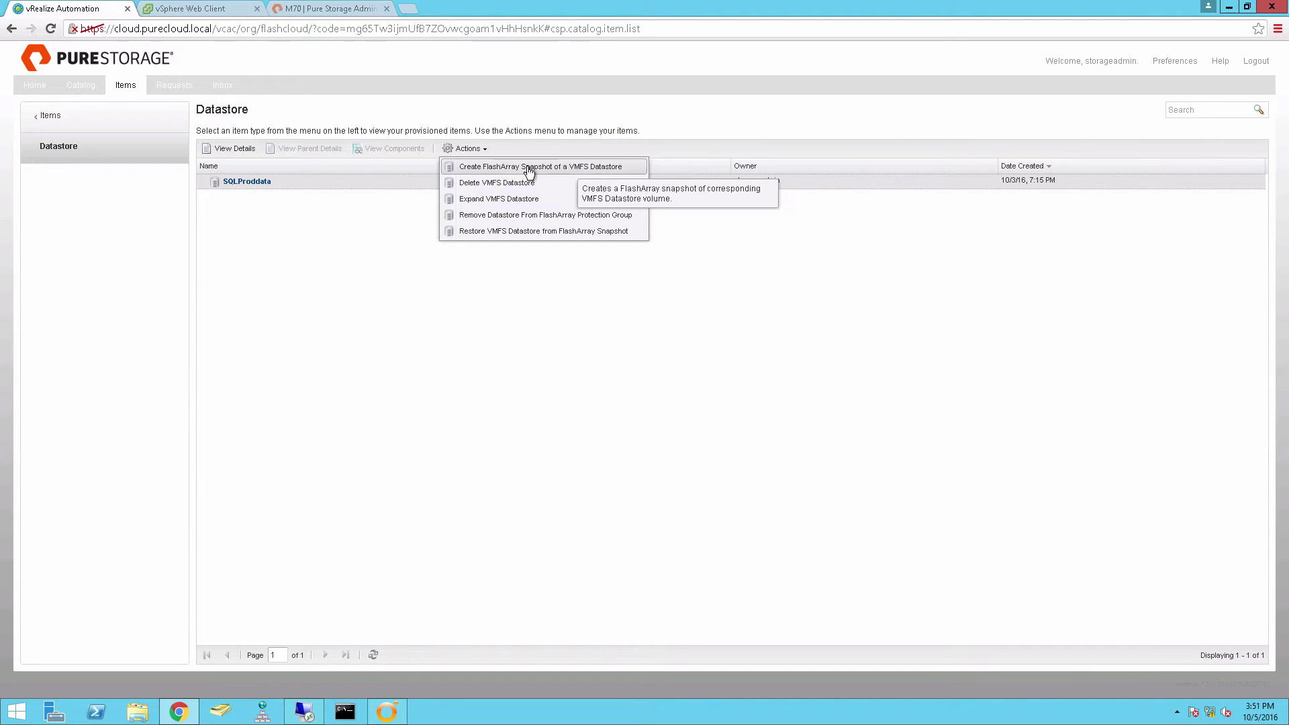
{"action": "left_click", "coordinate": [602, 176]}
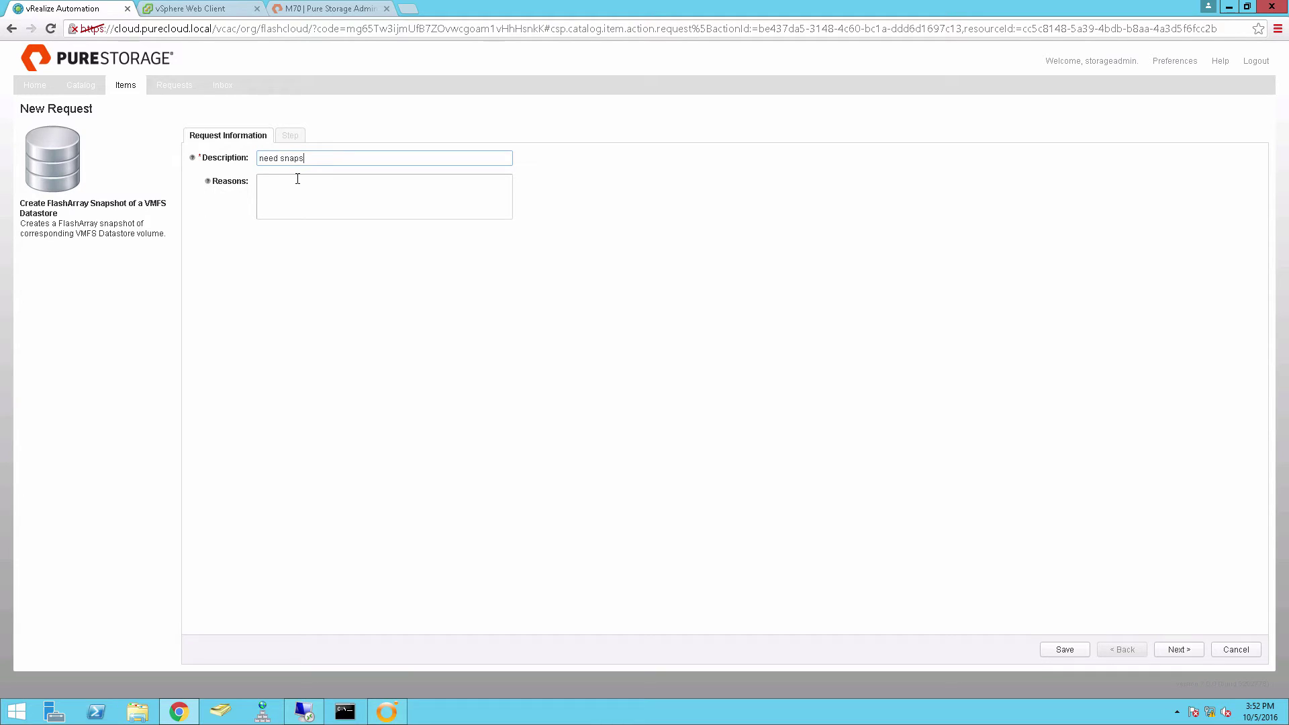
{"action": "left_click", "coordinate": [298, 179]}
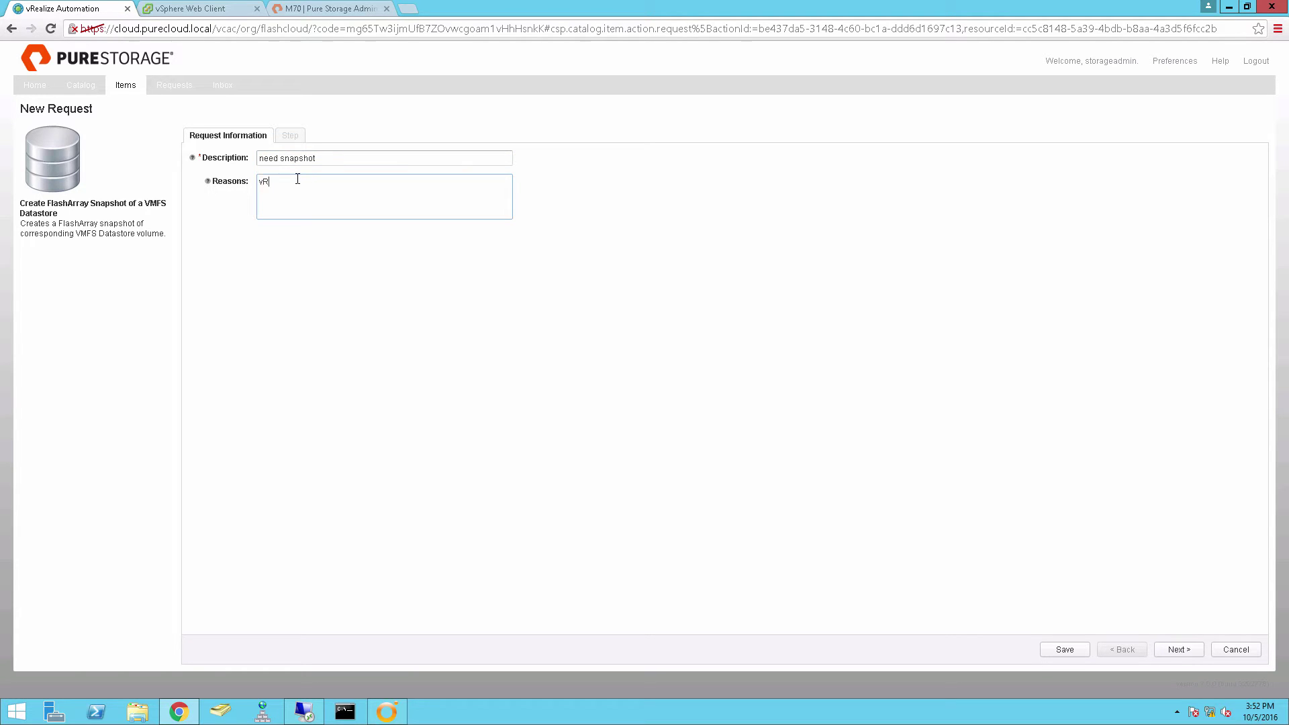
{"action": "left_click", "coordinate": [1181, 649]}
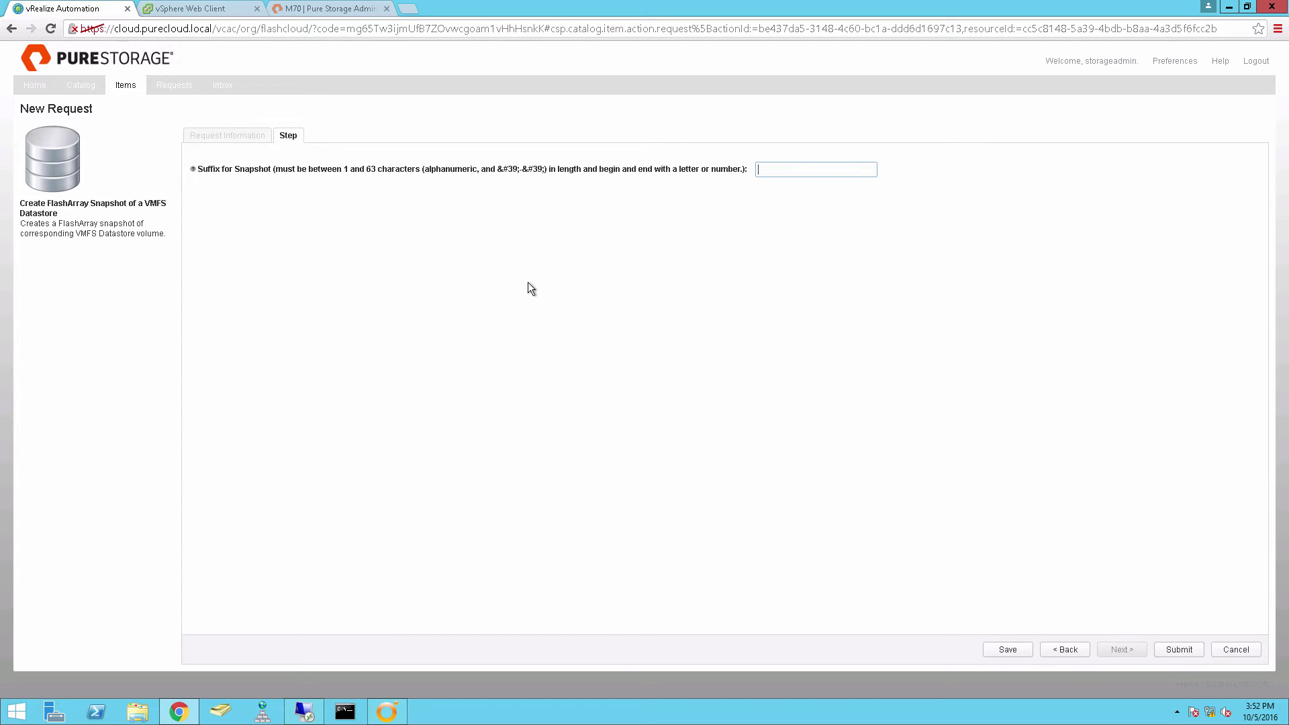
Step: Set the snapshot suffix to "vrasnap" and submit the snapshot request
{"action": "left_click", "coordinate": [784, 169]}
{"action": "type", "text": "vrasnap"}
{"action": "left_click", "coordinate": [1189, 650]}
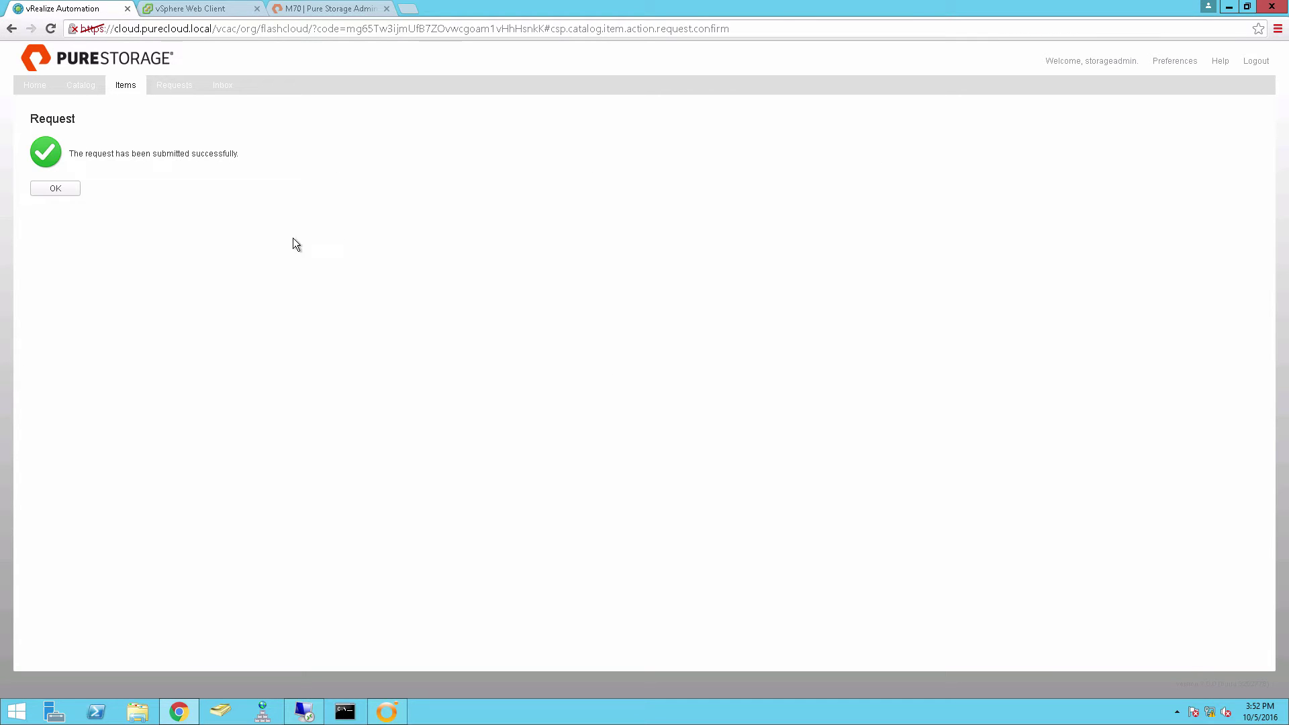
{"action": "left_click", "coordinate": [67, 186]}
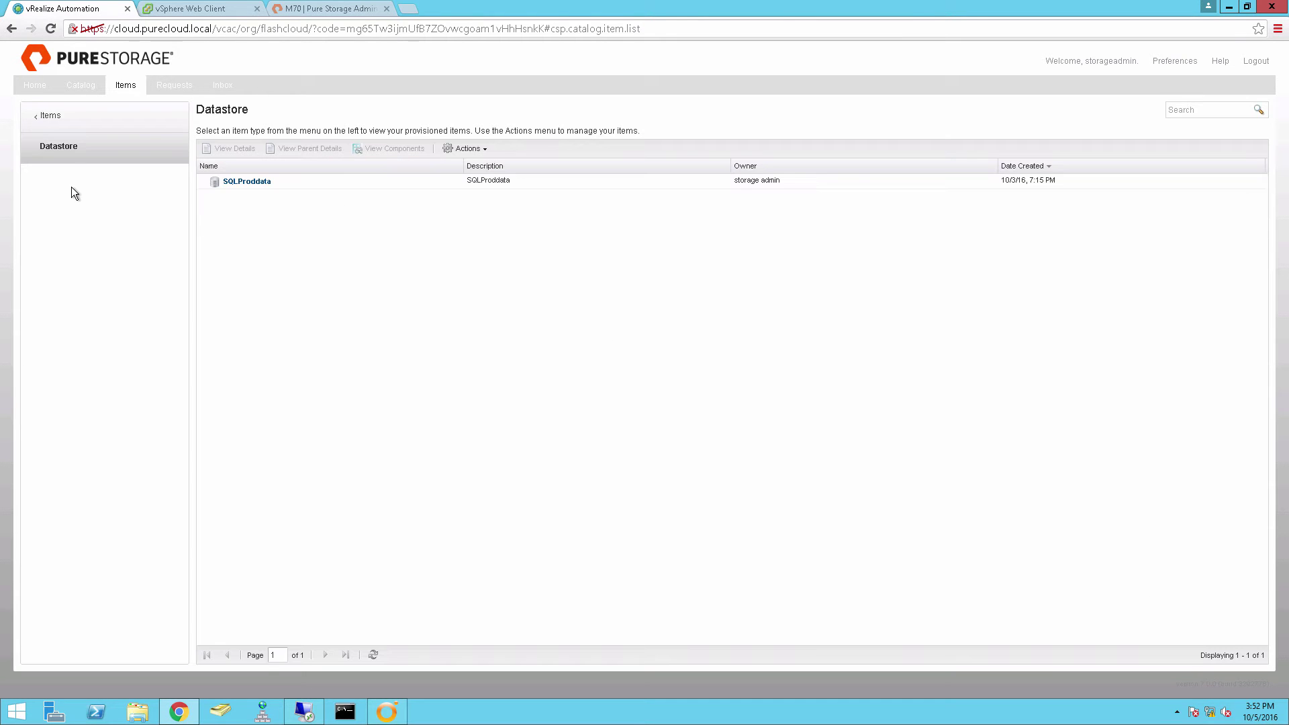
Step: Check the snapshot request's status, and switch to vRealize Orchestrator to examine the latest Create FlashArray Snapshot of a VMFS Datastore run
{"action": "left_click", "coordinate": [169, 92]}
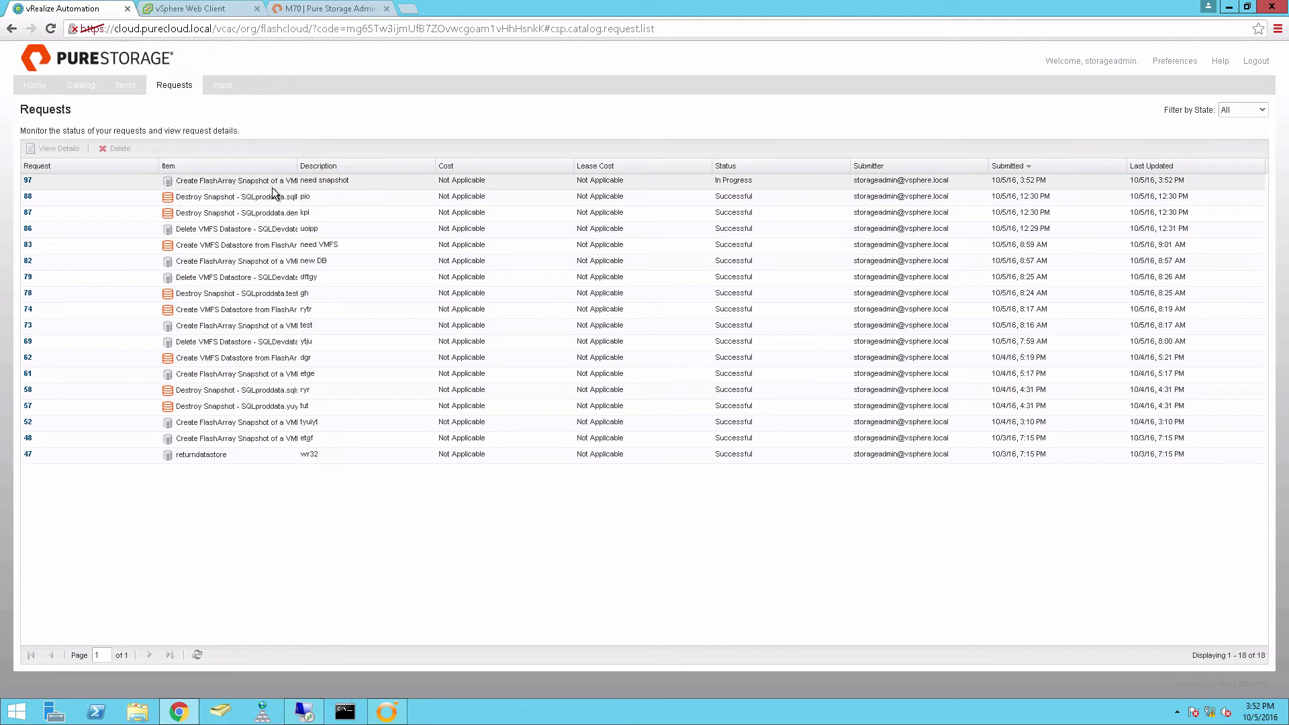
{"action": "left_click", "coordinate": [387, 711]}
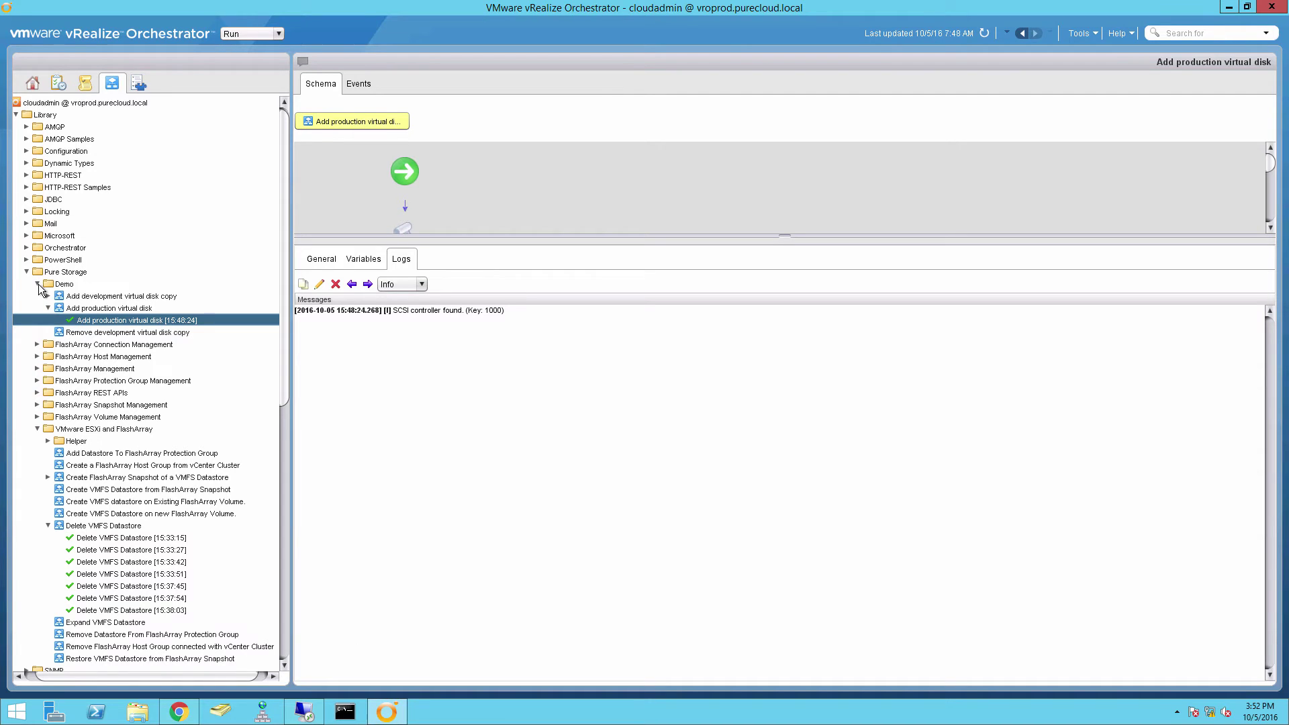
{"action": "left_click", "coordinate": [38, 284]}
{"action": "left_click", "coordinate": [47, 477]}
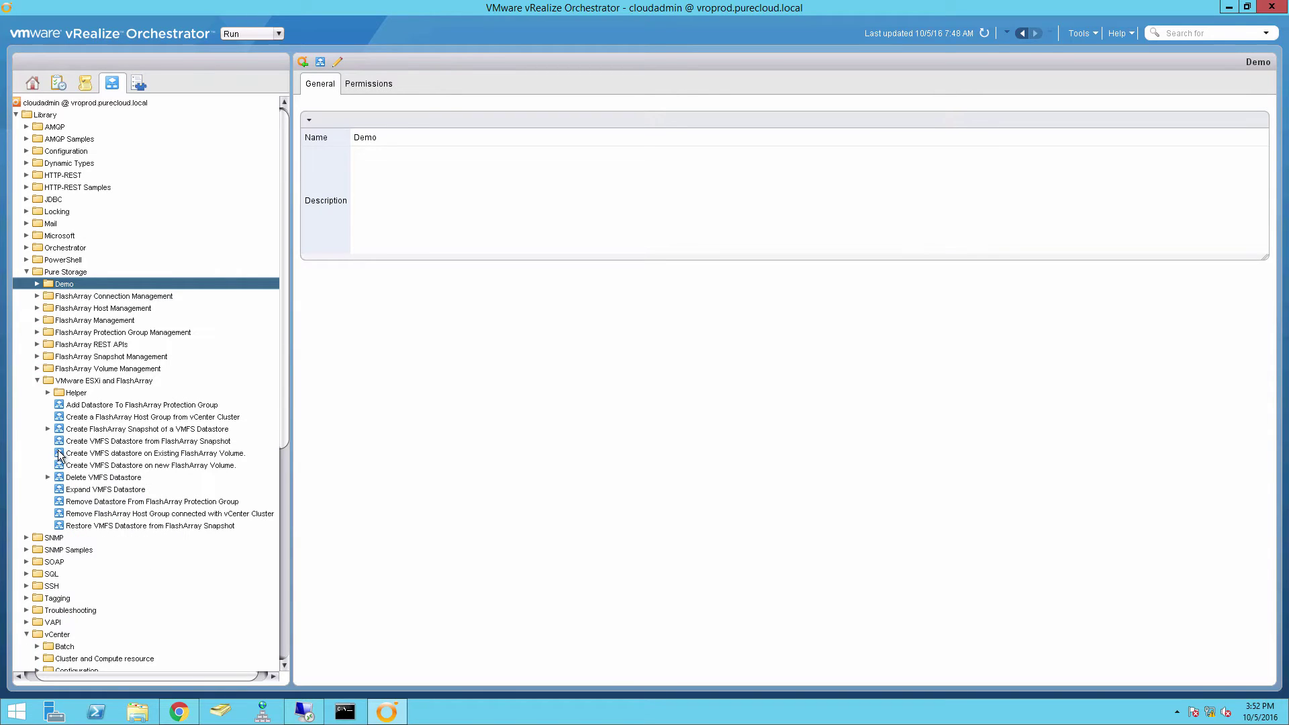
{"action": "left_click", "coordinate": [48, 428]}
{"action": "left_click", "coordinate": [120, 441]}
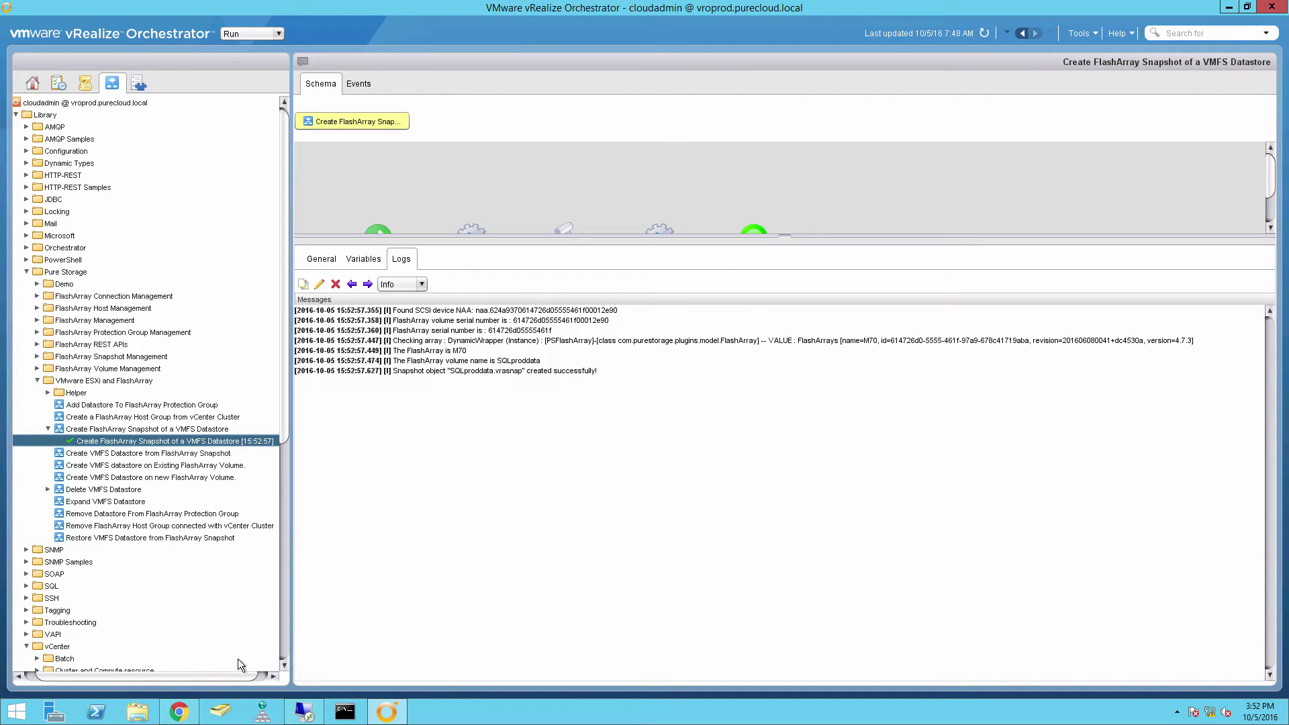
Step: Switch to the Pure Storage admin page in the browser and examine the SQLproddata volume's snapshots
{"action": "left_click", "coordinate": [193, 710]}
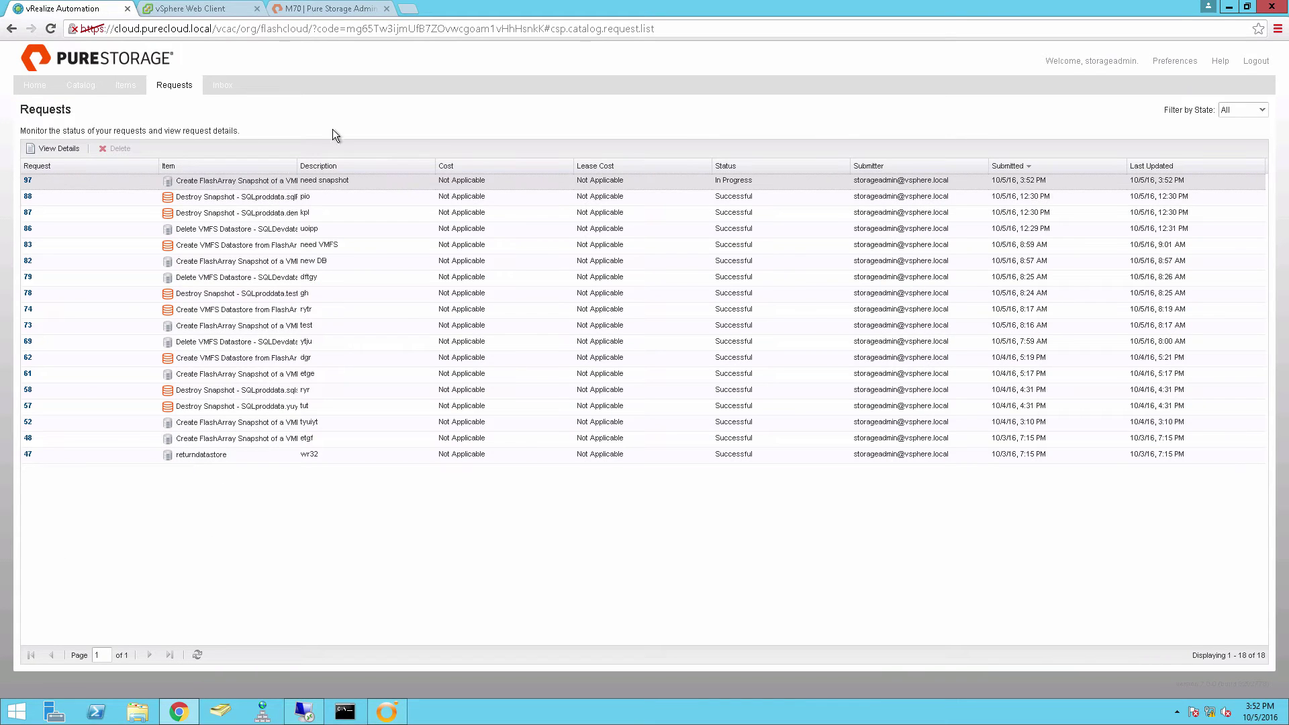
{"action": "left_click", "coordinate": [322, 9]}
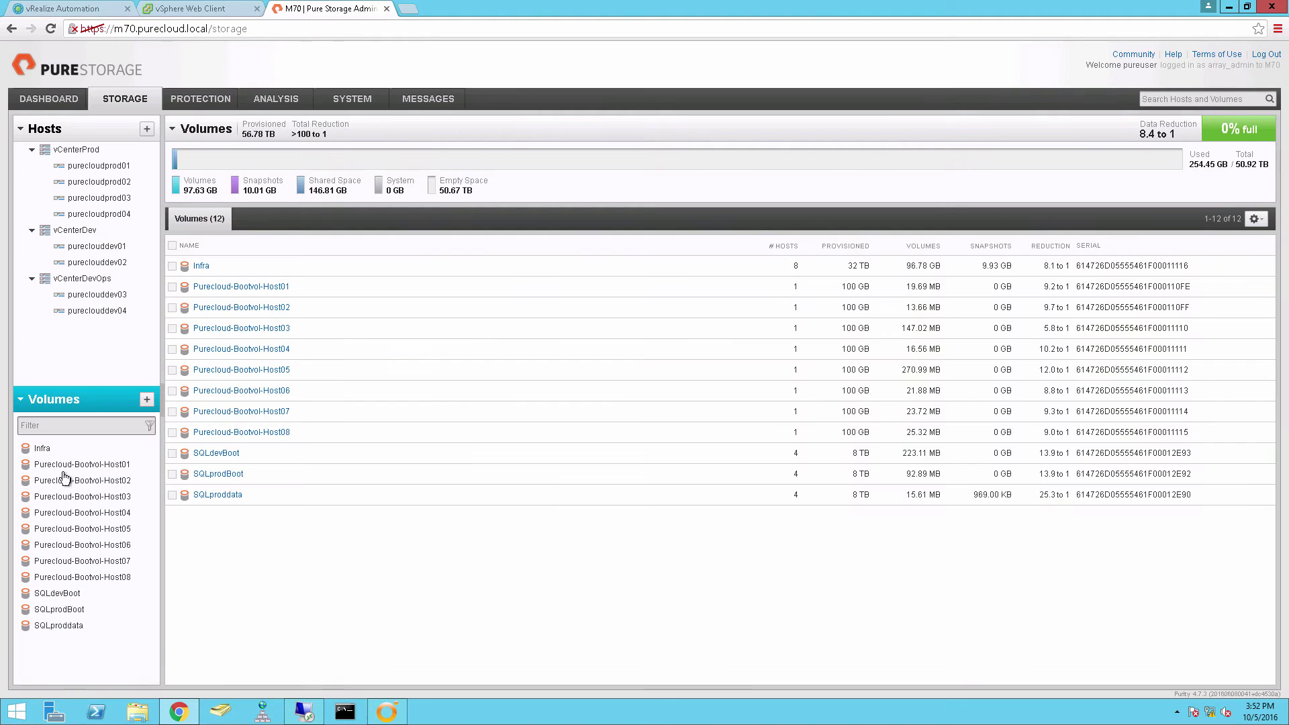
{"action": "left_click", "coordinate": [74, 624]}
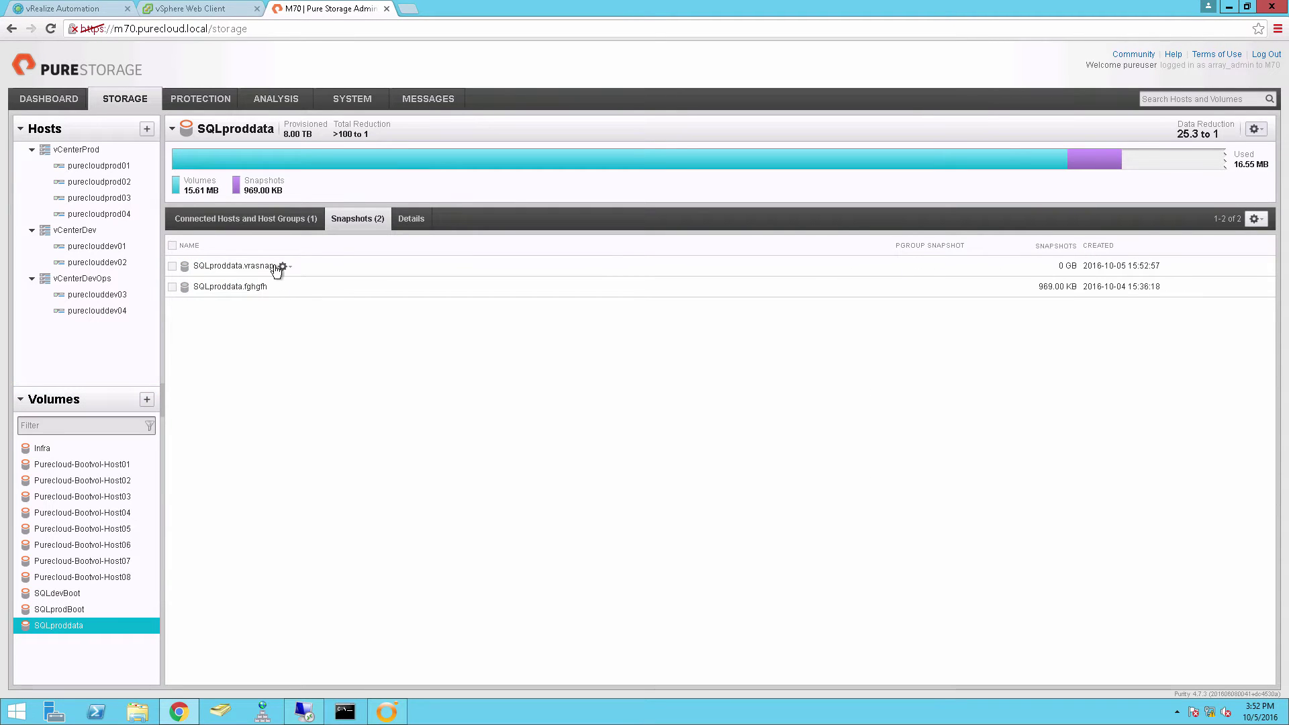
Step: Return to the vRealize Automation portal and examine the details of the SQLproddata.vrasnap snapshot among the Pure Storage items
{"action": "left_click", "coordinate": [87, 12]}
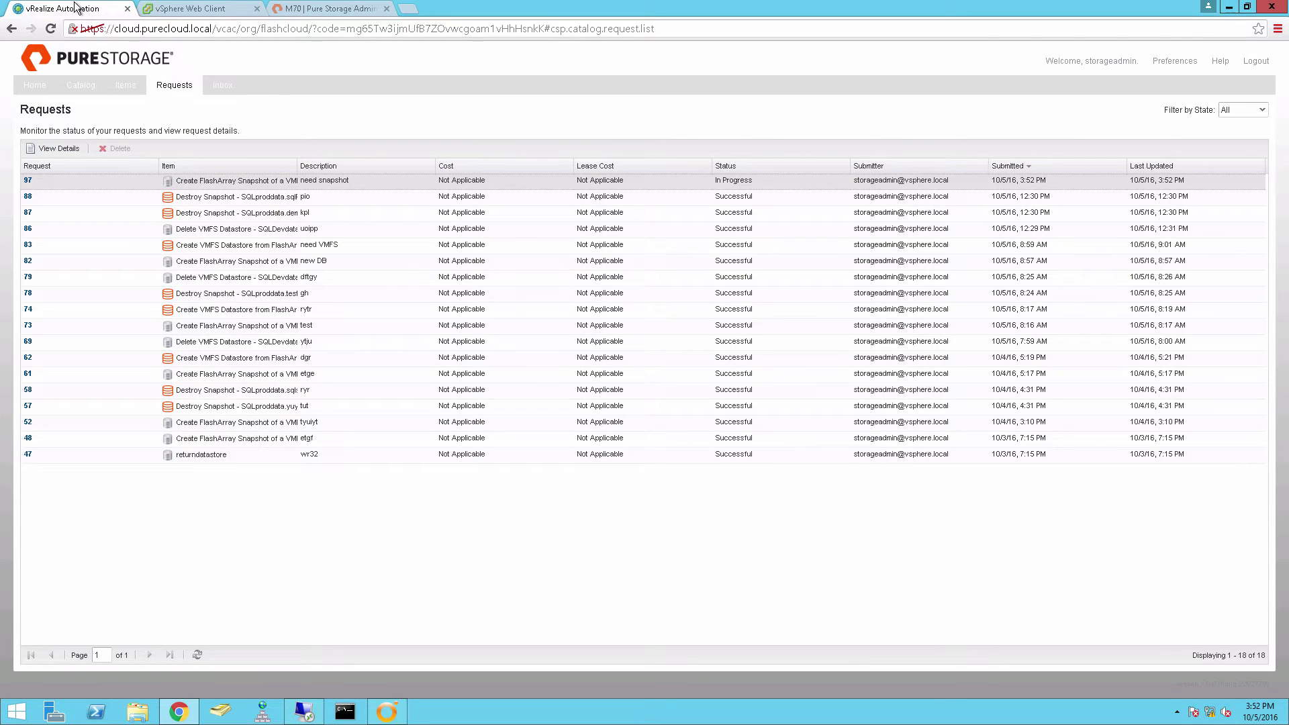
{"action": "left_click", "coordinate": [128, 87]}
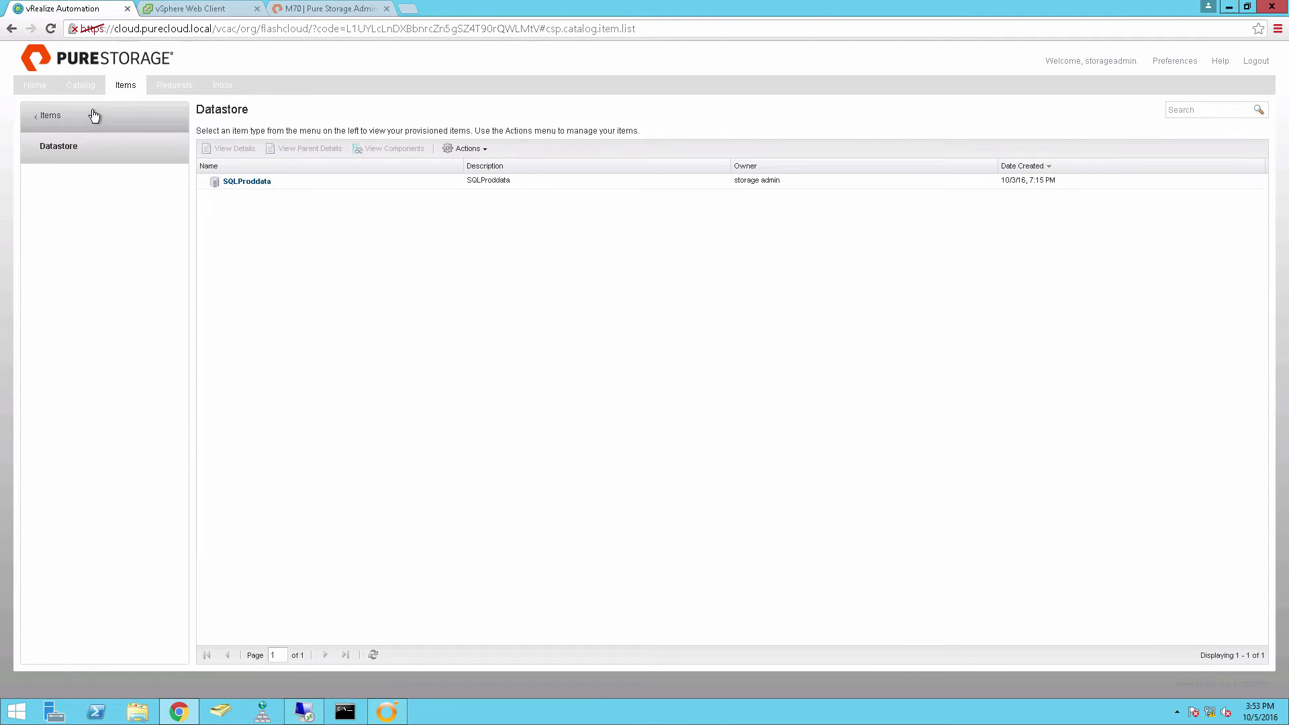
{"action": "left_click", "coordinate": [87, 147]}
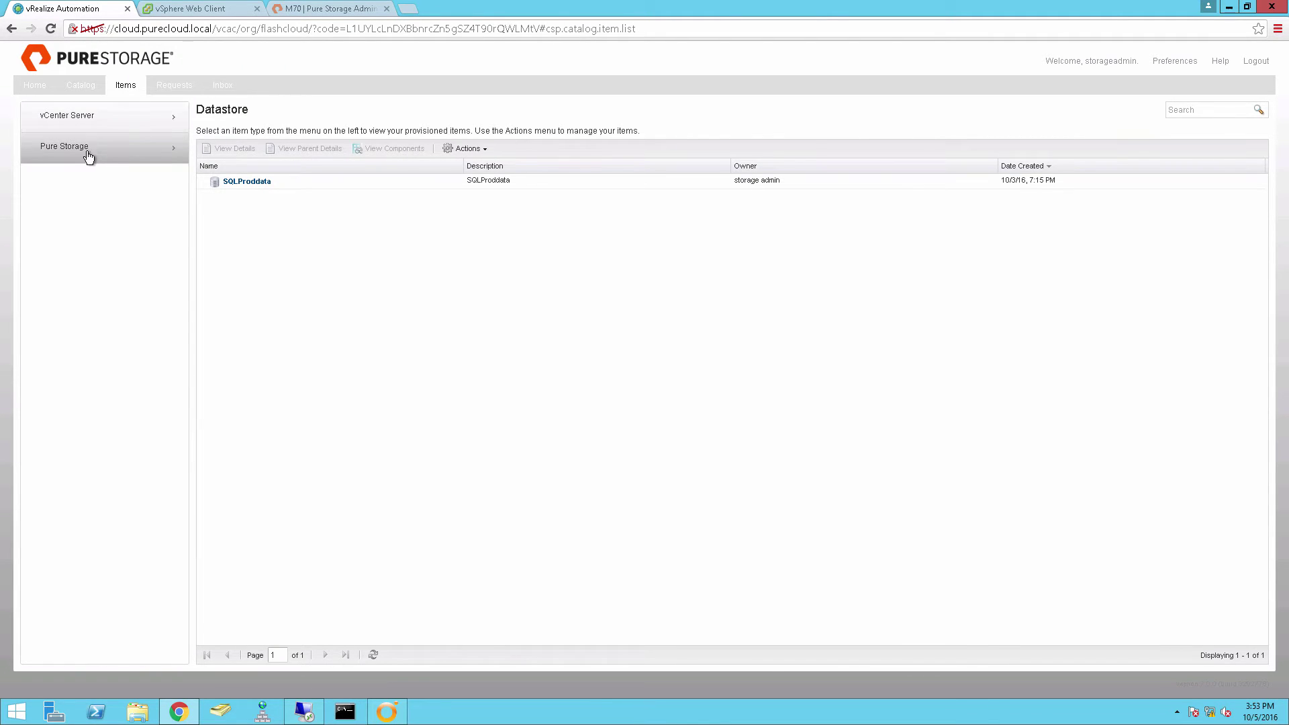
{"action": "left_click", "coordinate": [89, 154]}
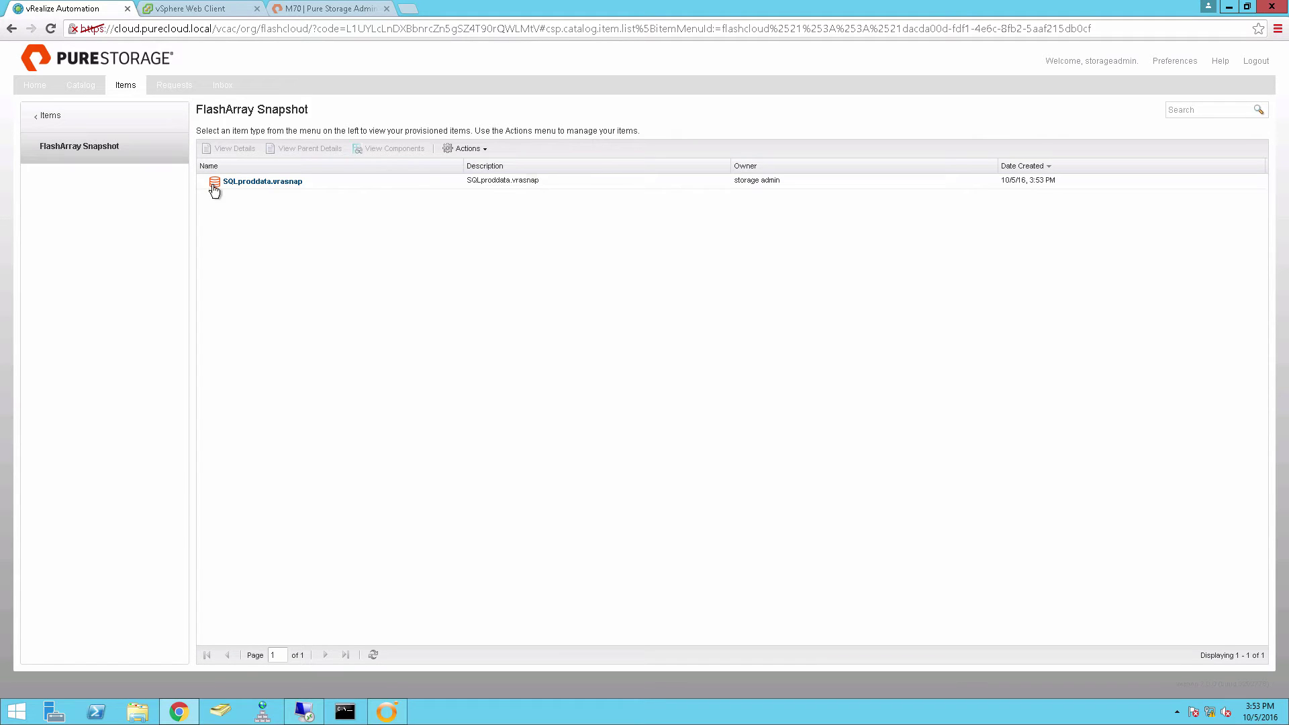
{"action": "left_click", "coordinate": [275, 182]}
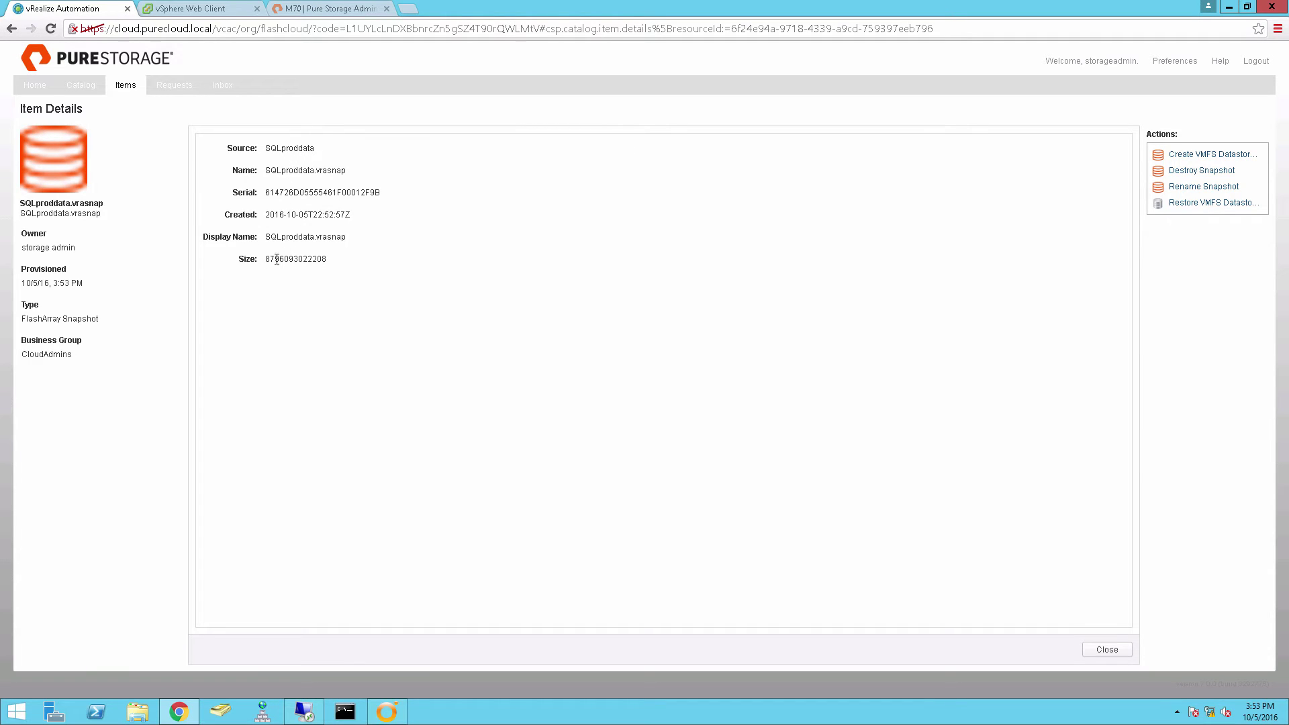
Step: Start a request to create a VMFS datastore from this snapshot, with the description "new datastore" and a reason mentioning DEV
{"action": "left_click", "coordinate": [1221, 163]}
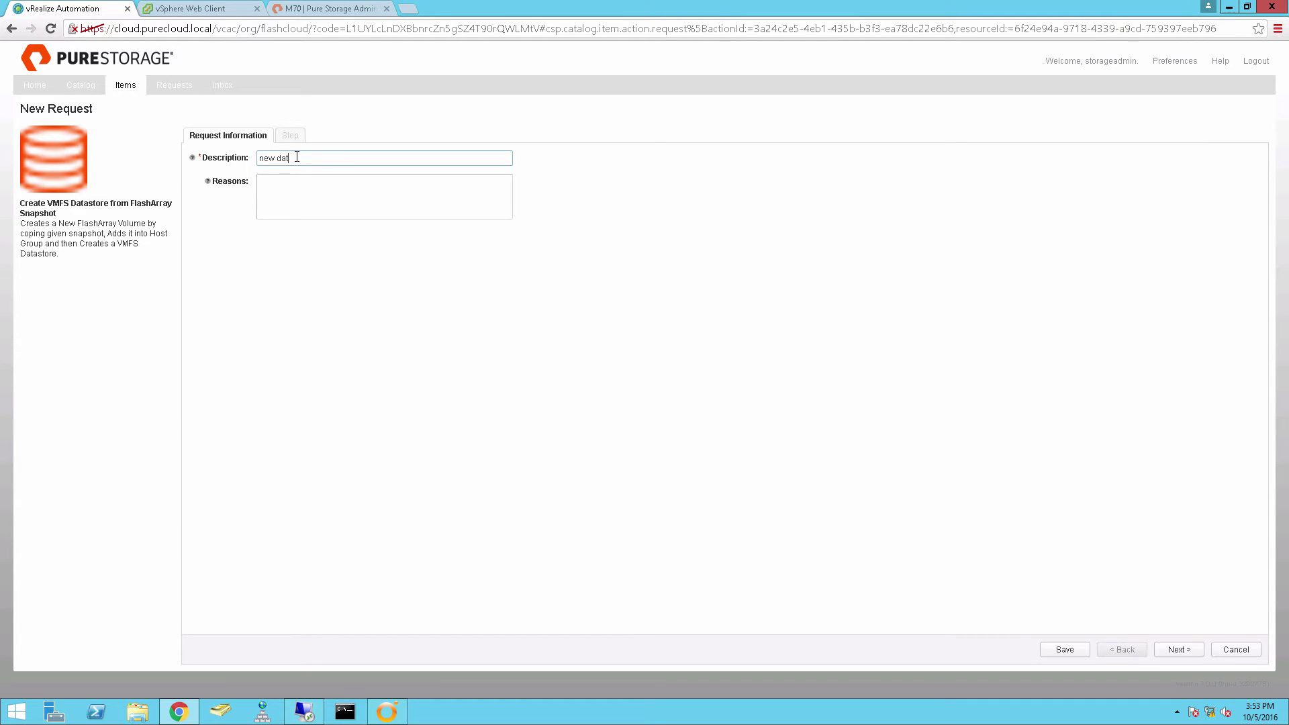
{"action": "type", "text": "new datastore"}
{"action": "key", "text": "Tab"}
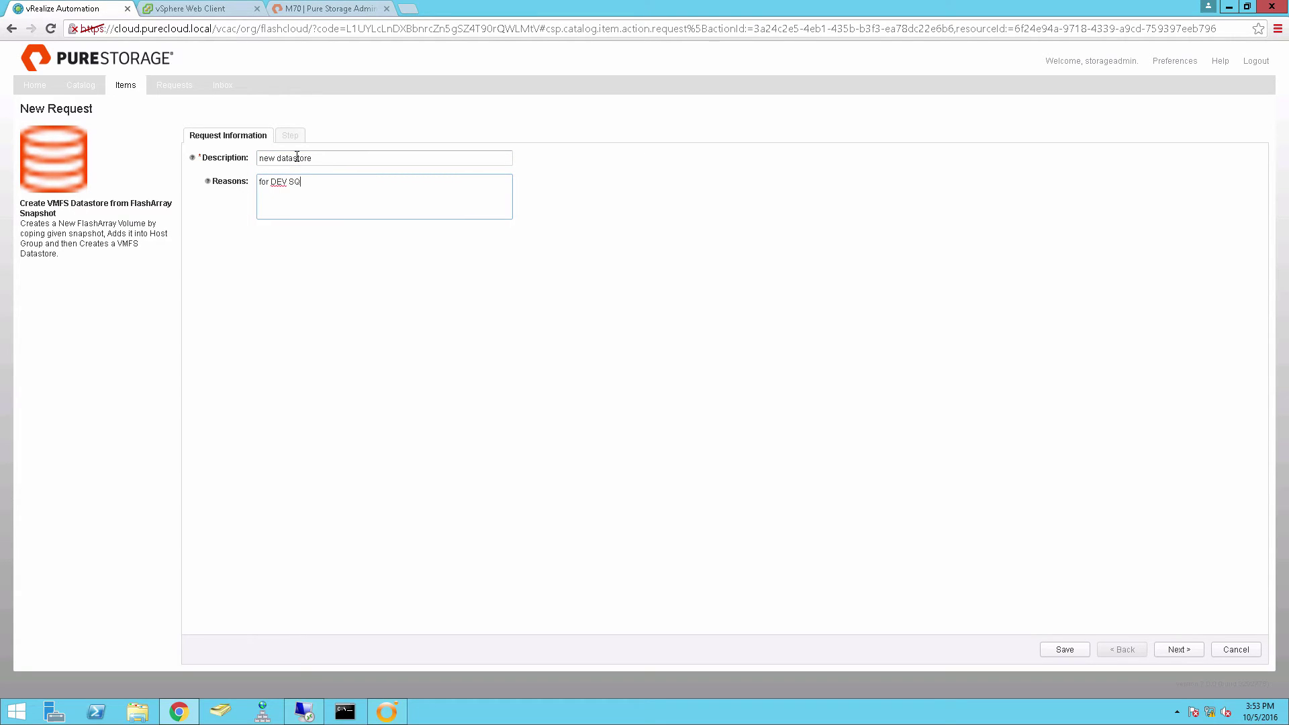
{"action": "left_click", "coordinate": [1178, 649]}
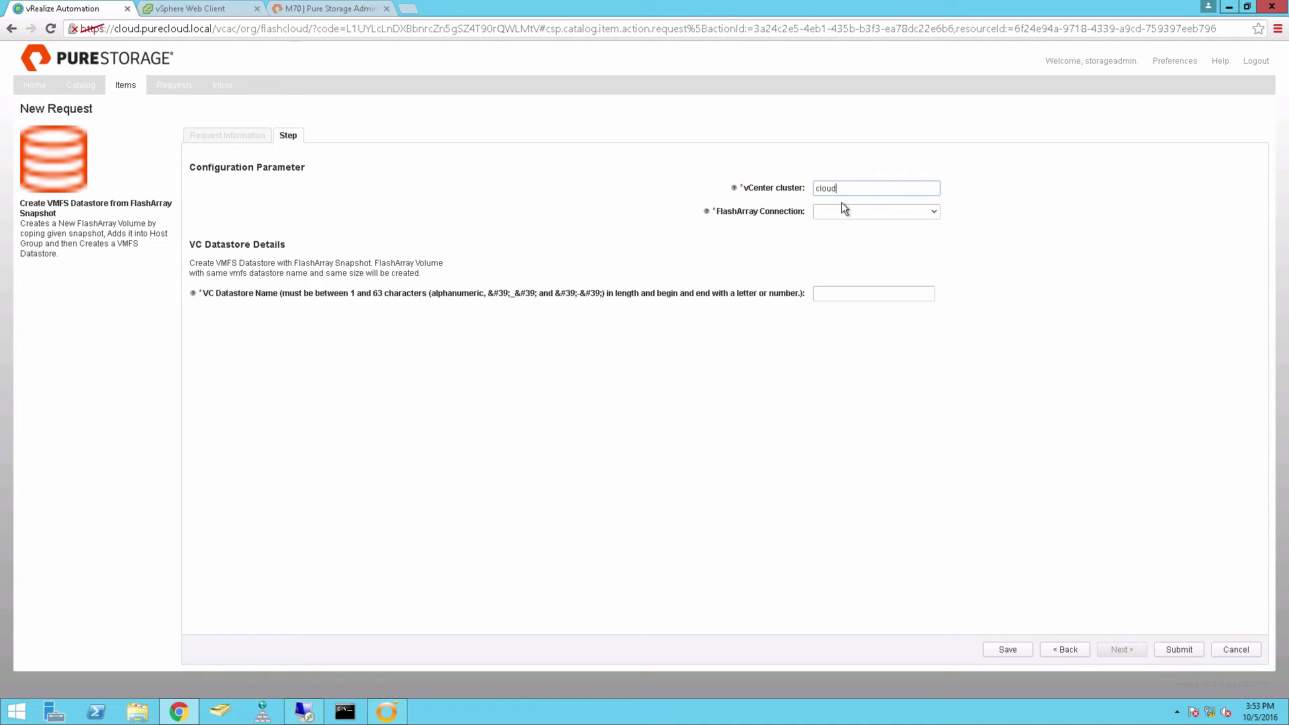
Step: Set the vCenter cluster to PureCloud, the FlashArray connection to m70 and the datastore name to SQLDevdata, and submit the request
{"action": "type", "text": "cloud"}
{"action": "left_click", "coordinate": [840, 202]}
{"action": "left_click", "coordinate": [843, 213]}
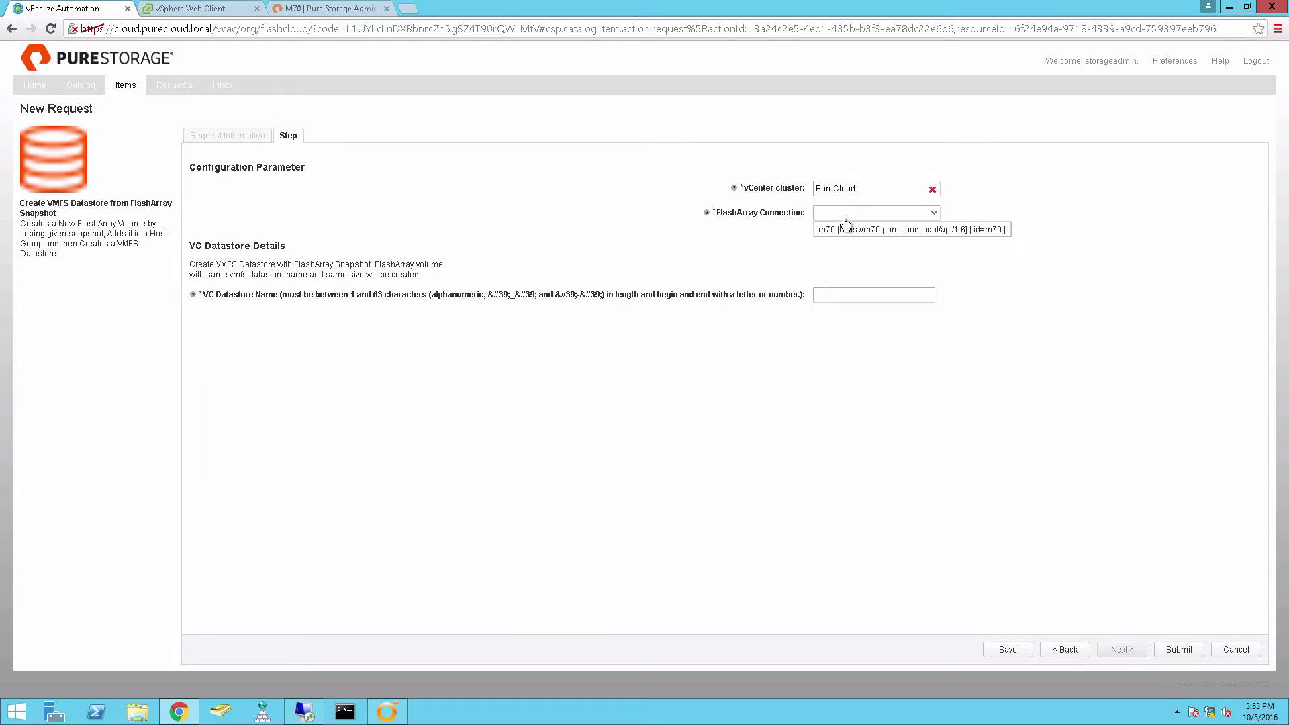
{"action": "left_click", "coordinate": [852, 231]}
{"action": "left_click", "coordinate": [854, 294]}
{"action": "type", "text": "SQLDevdata"}
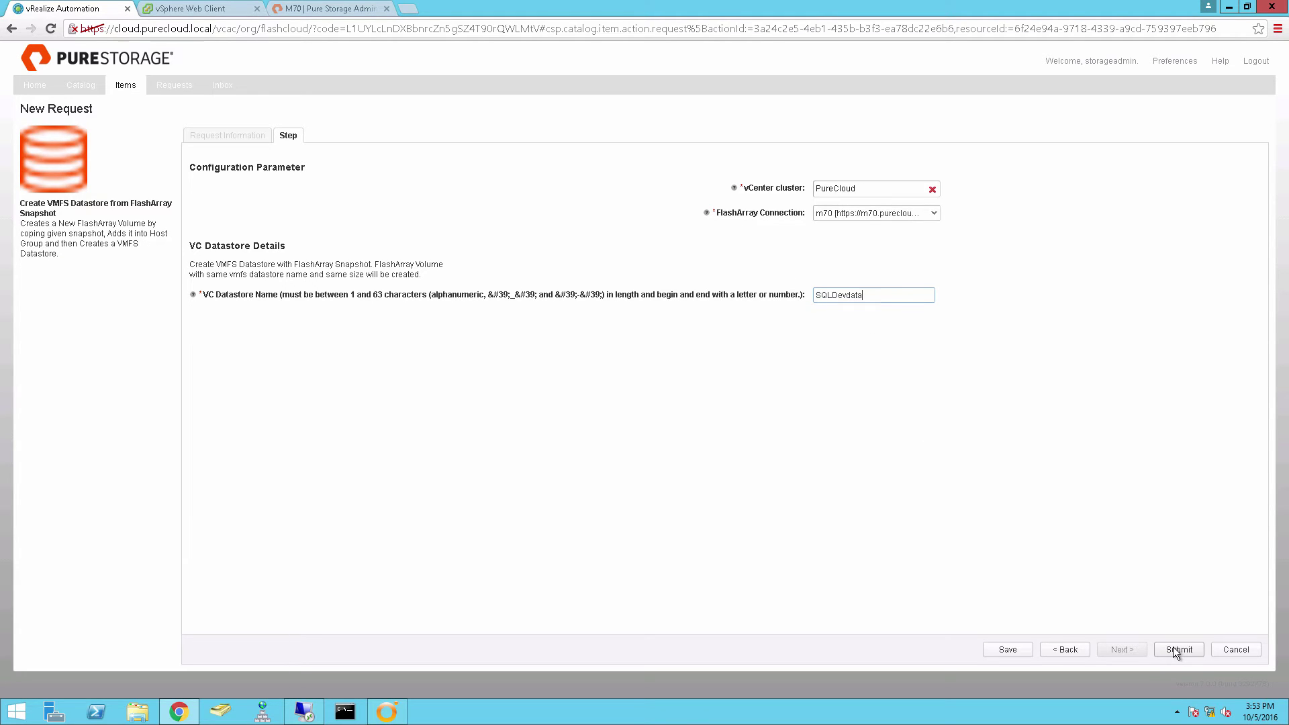
{"action": "left_click", "coordinate": [1173, 649]}
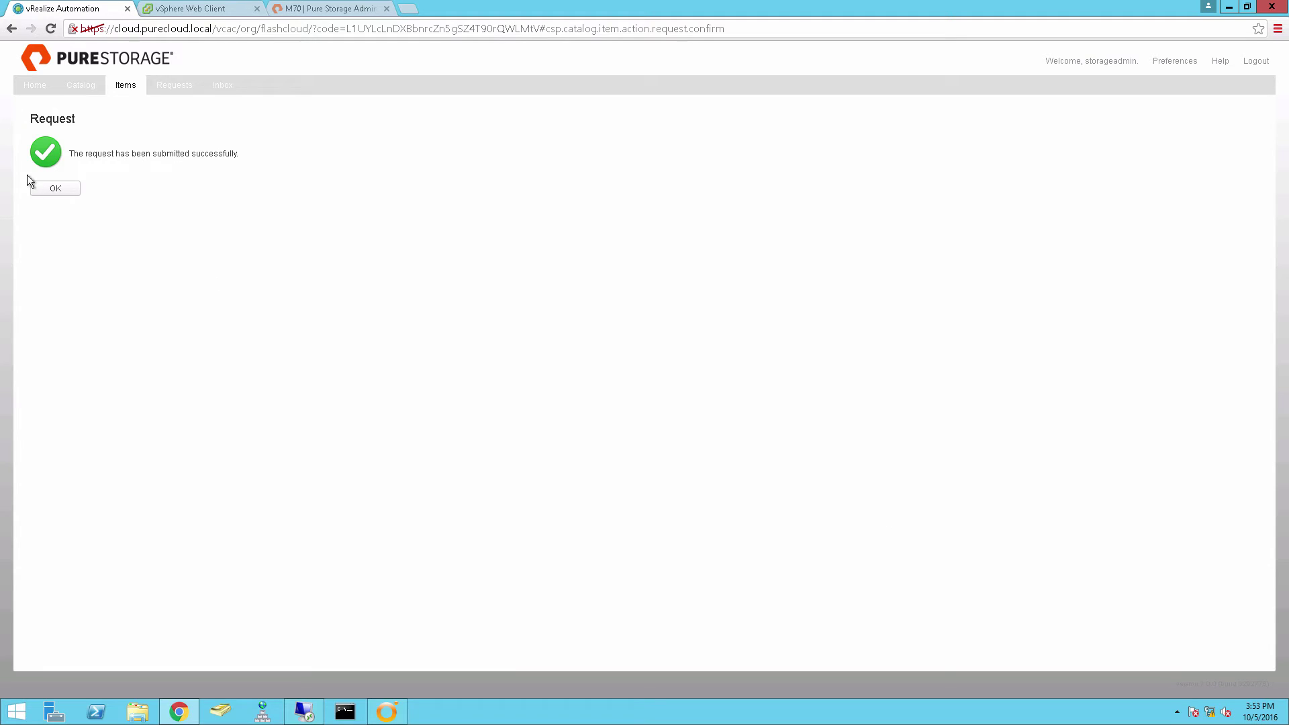
{"action": "left_click", "coordinate": [60, 190]}
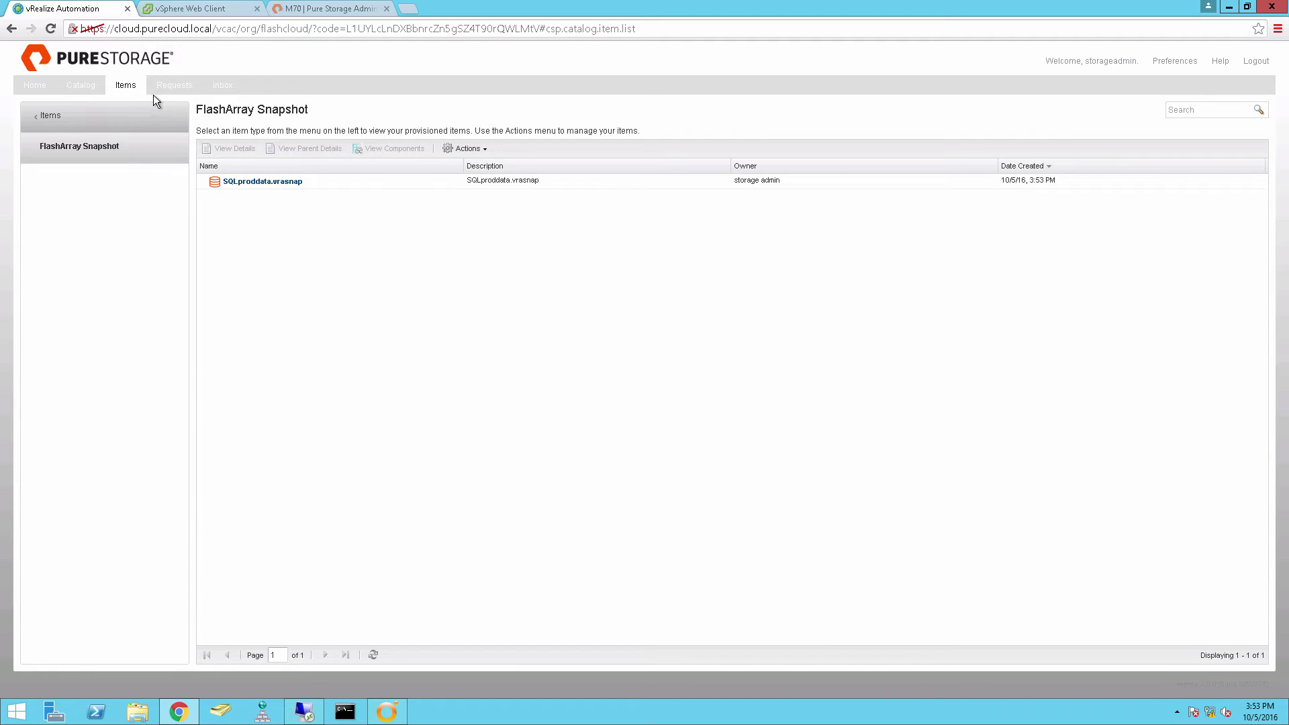
Step: Check the new datastore request's status, and examine the Create VMFS Datastore from FlashArray Snapshot run's logs and enlarged schema in vRealize Orchestrator
{"action": "left_click", "coordinate": [191, 88]}
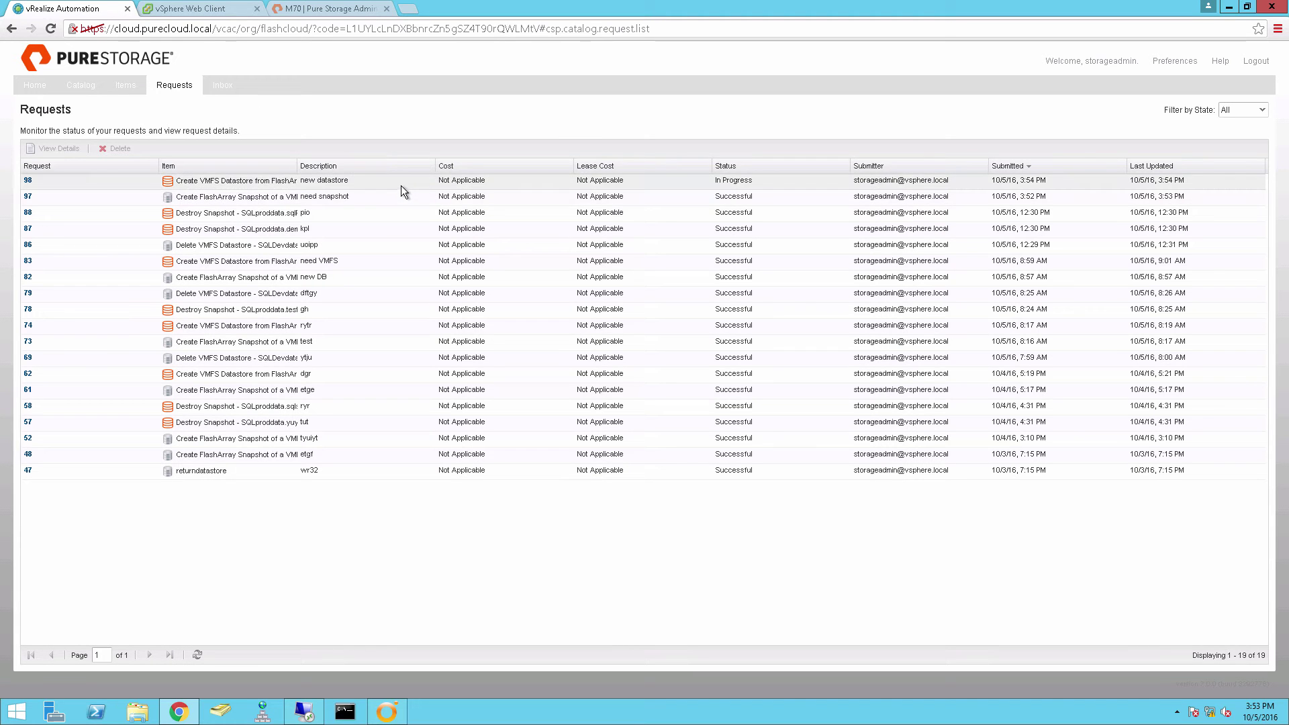
{"action": "left_click", "coordinate": [400, 185]}
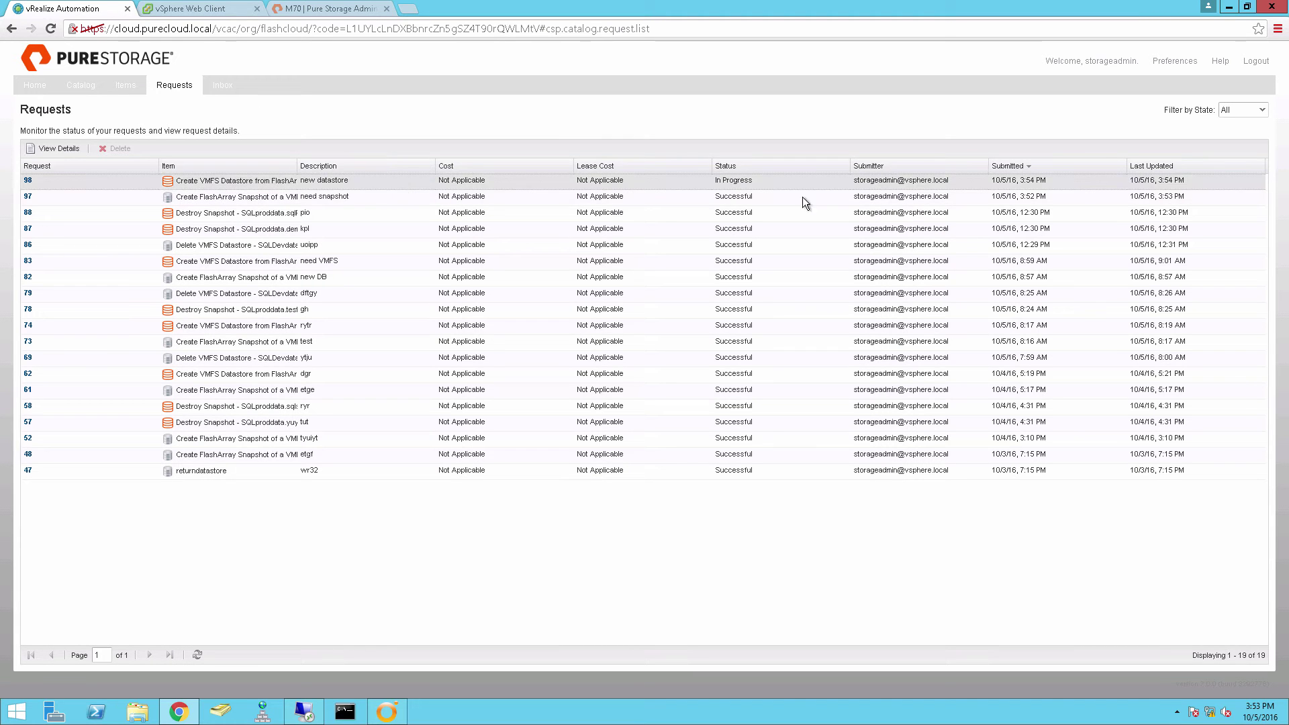
{"action": "left_click", "coordinate": [396, 716]}
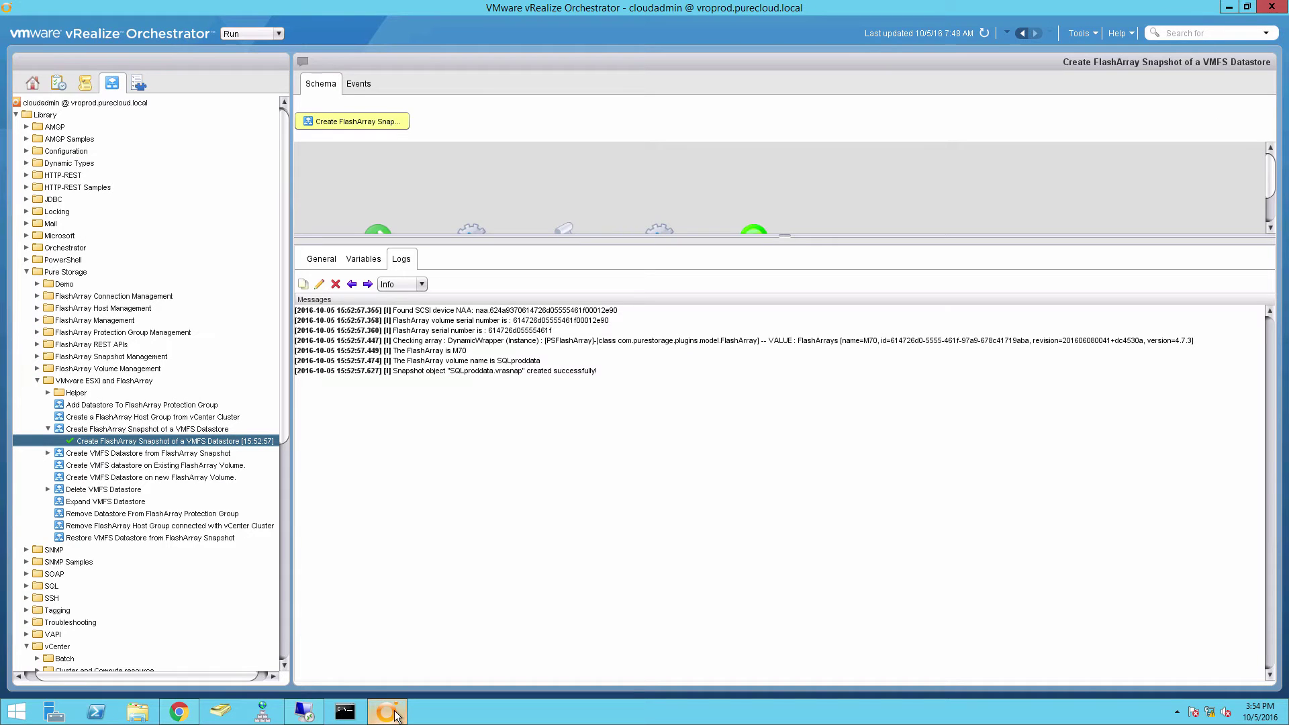
{"action": "left_click", "coordinate": [47, 428]}
{"action": "left_click", "coordinate": [48, 440]}
{"action": "left_click", "coordinate": [140, 454]}
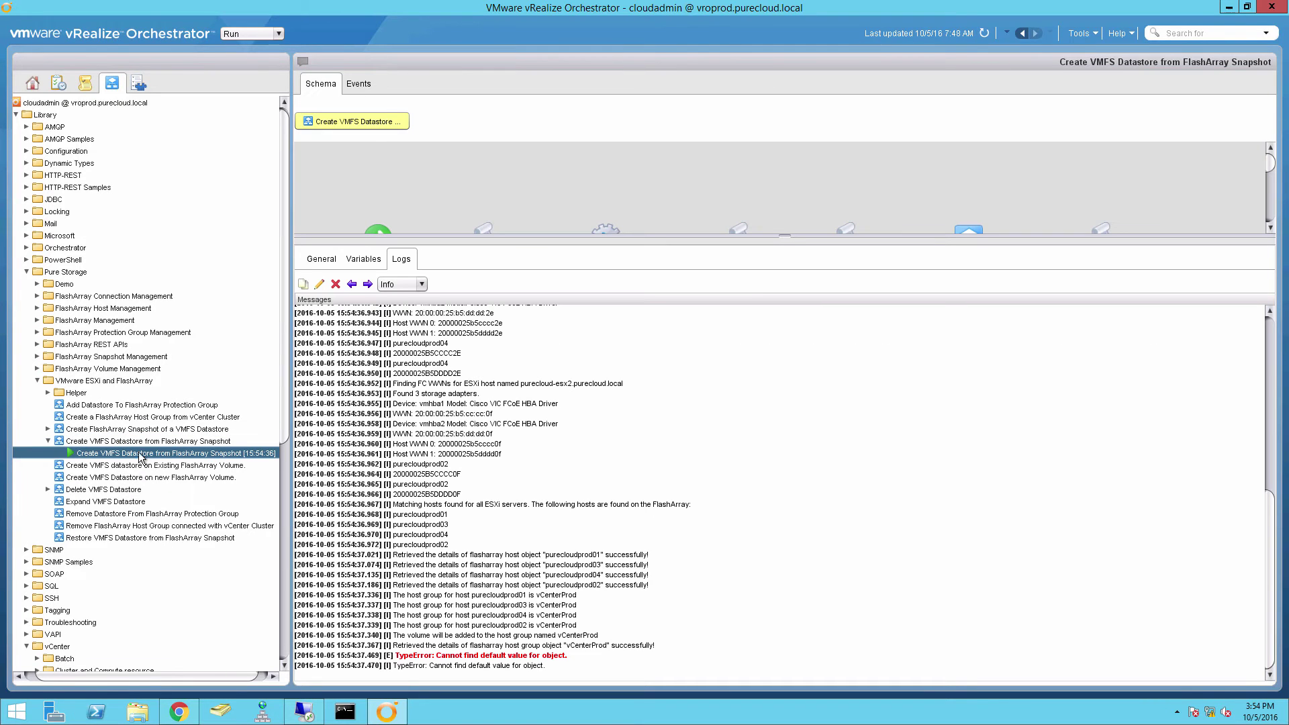
{"action": "left_click_drag", "start_coordinate": [615, 235], "coordinate": [613, 526]}
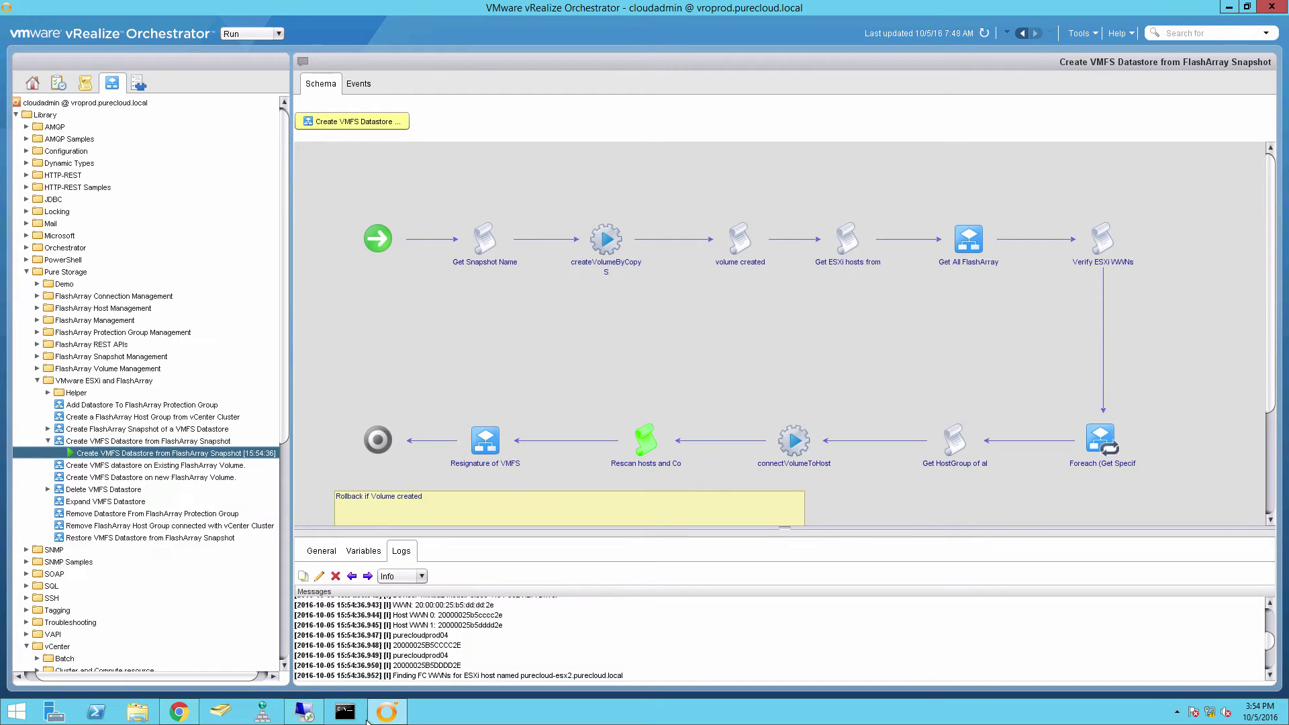
Step: Switch to vSphere Web Client, refresh it to examine the recent rescan tasks, and return to vRealize Orchestrator to check the workflow run
{"action": "left_click", "coordinate": [179, 710]}
{"action": "left_click", "coordinate": [173, 9]}
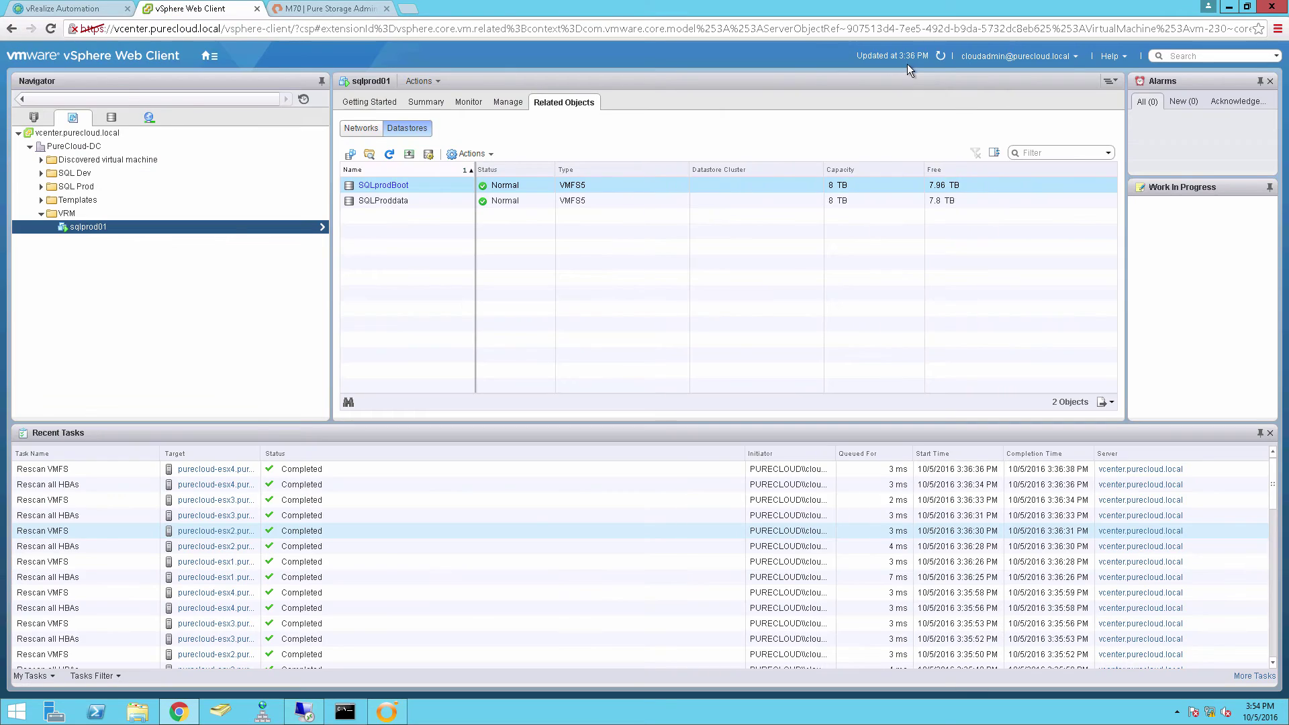
{"action": "left_click", "coordinate": [941, 58]}
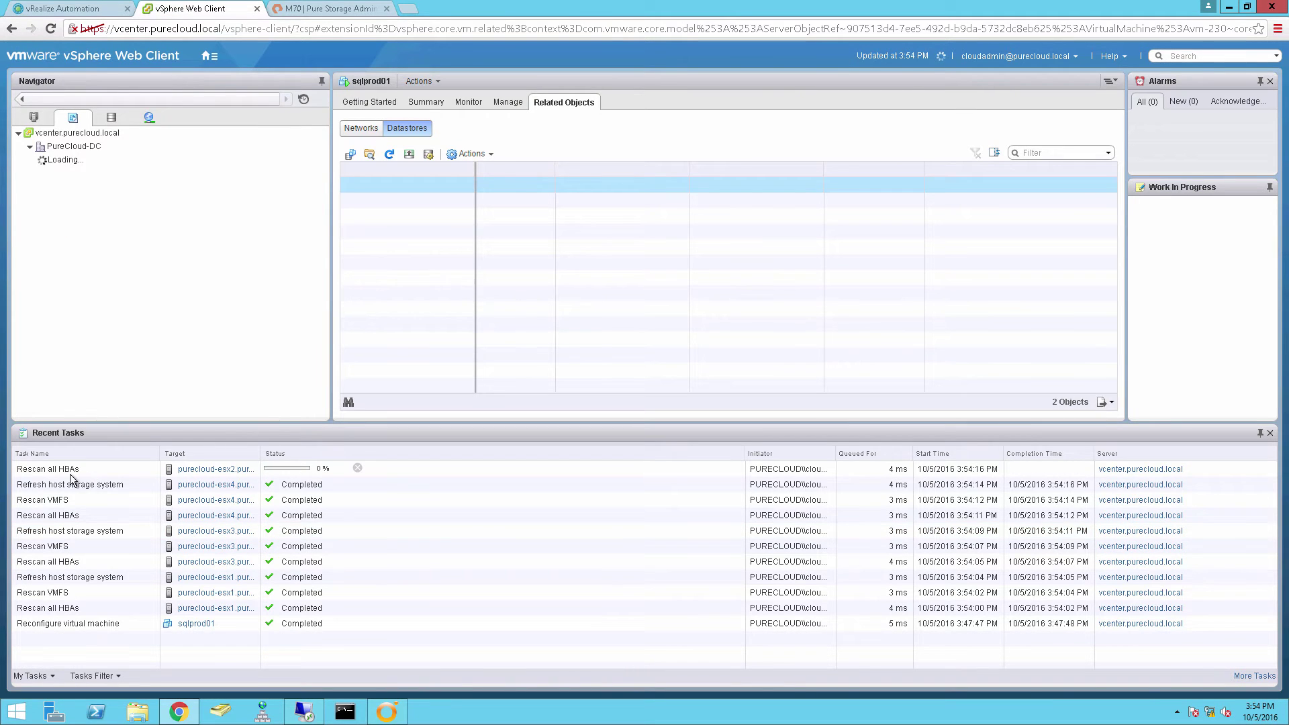
{"action": "left_click", "coordinate": [174, 468]}
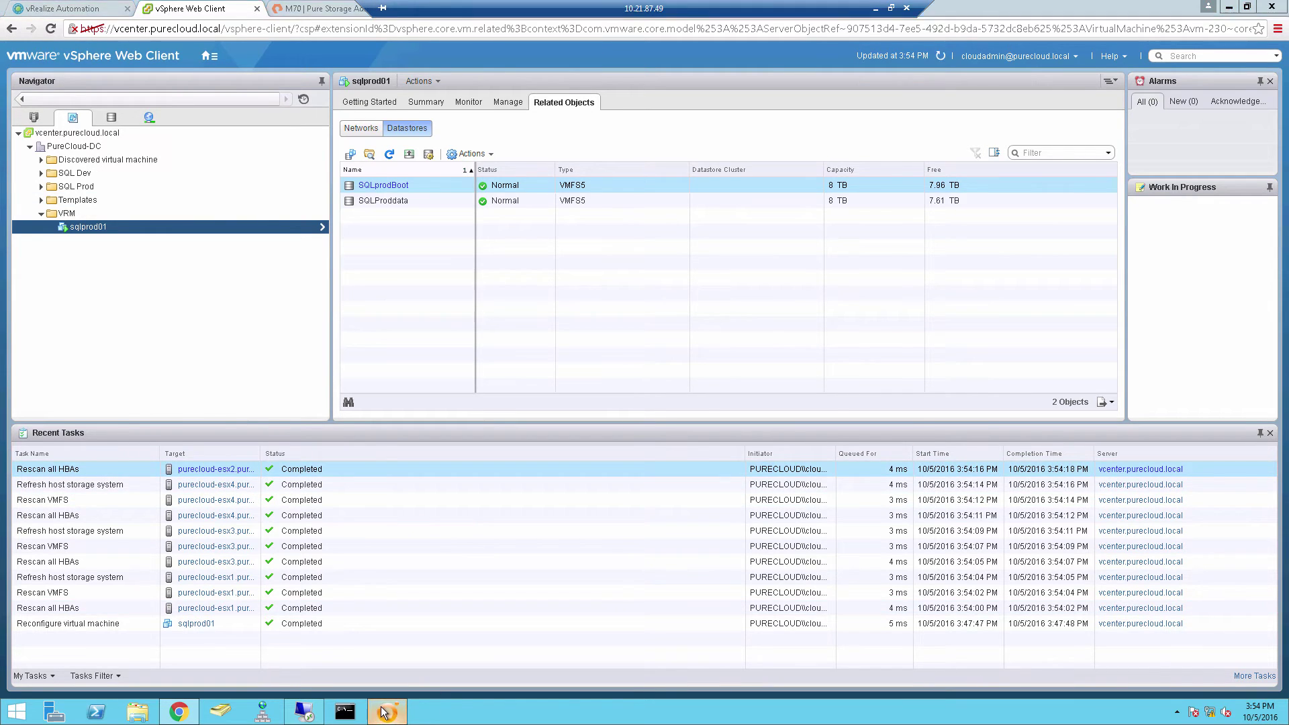
{"action": "left_click", "coordinate": [383, 712]}
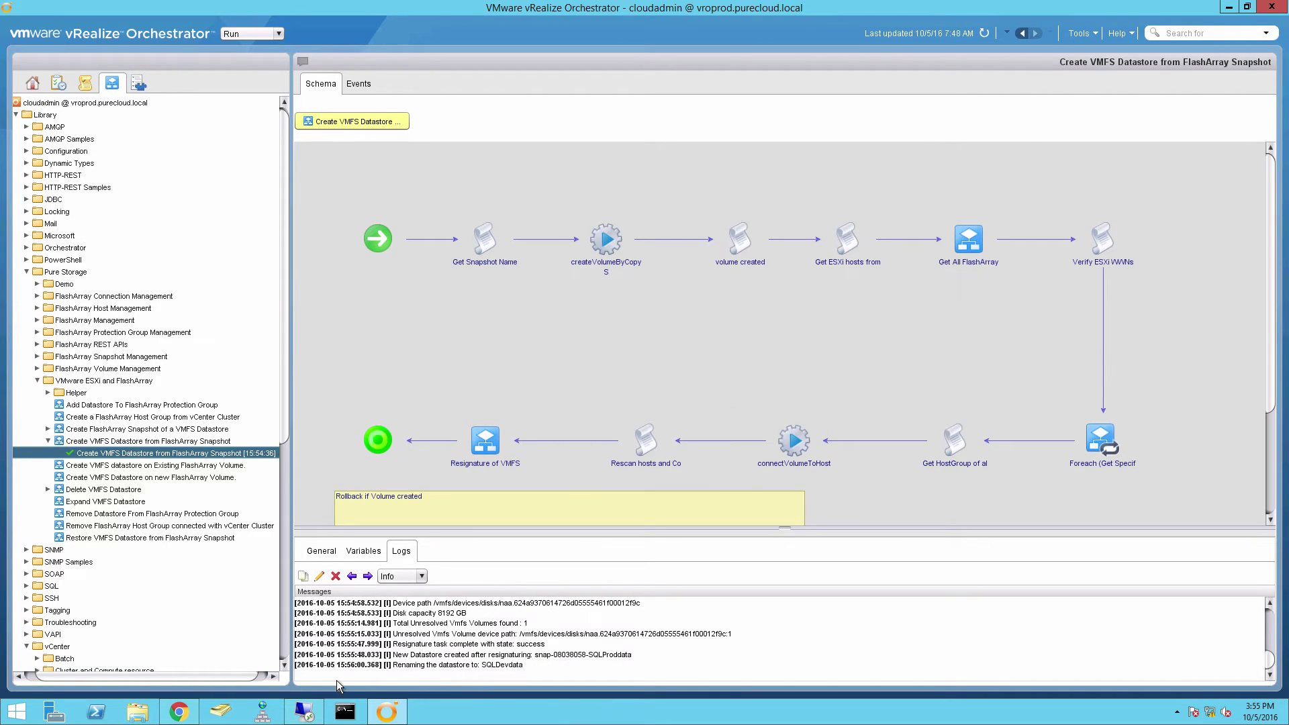
Step: Switch to vSphere Web Client to view the SQLDevdata datastore, and return to vRealize Automation to refresh the new datastore request's status
{"action": "left_click", "coordinate": [179, 712]}
{"action": "left_click", "coordinate": [107, 118]}
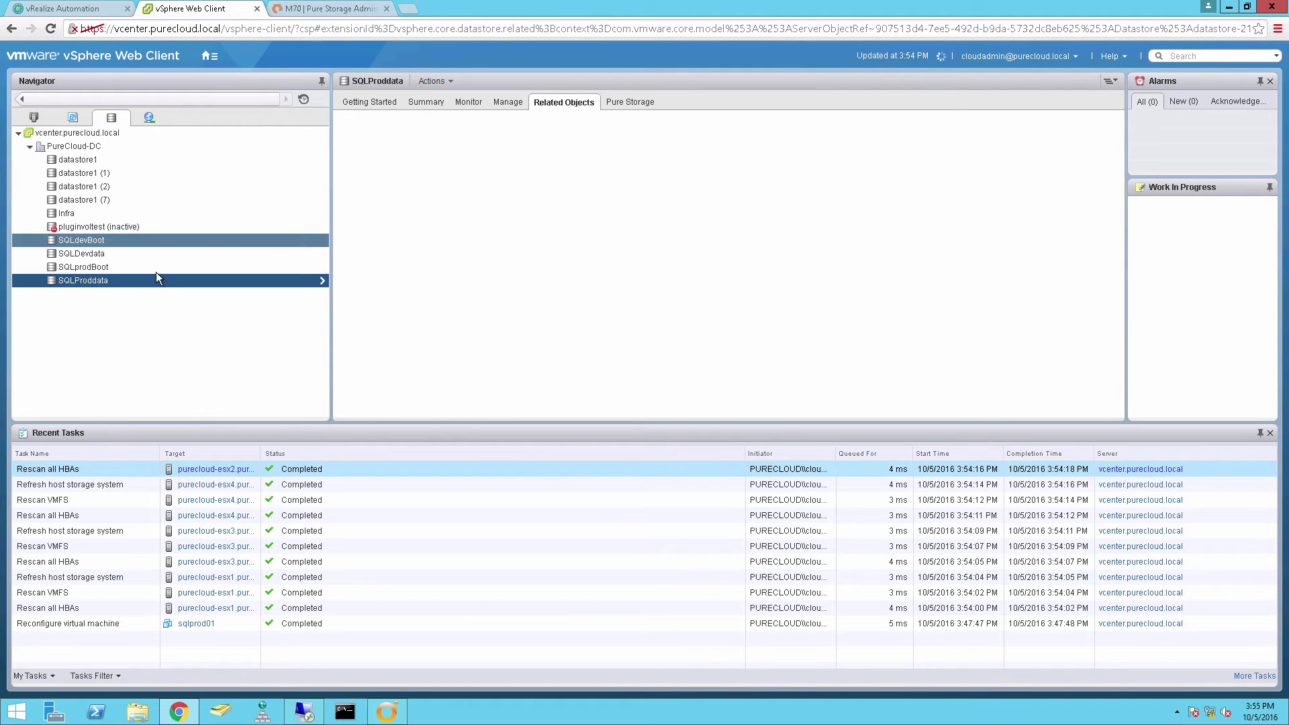
{"action": "left_click", "coordinate": [119, 255]}
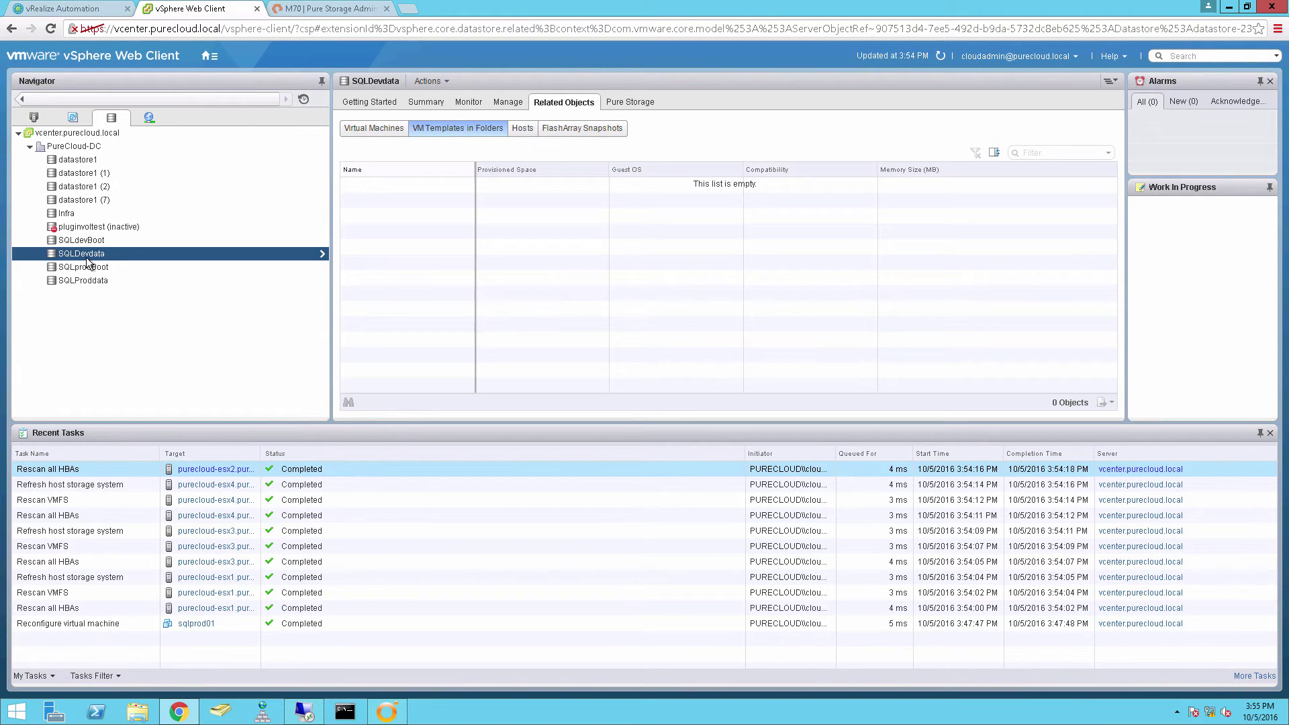
{"action": "left_click", "coordinate": [103, 15]}
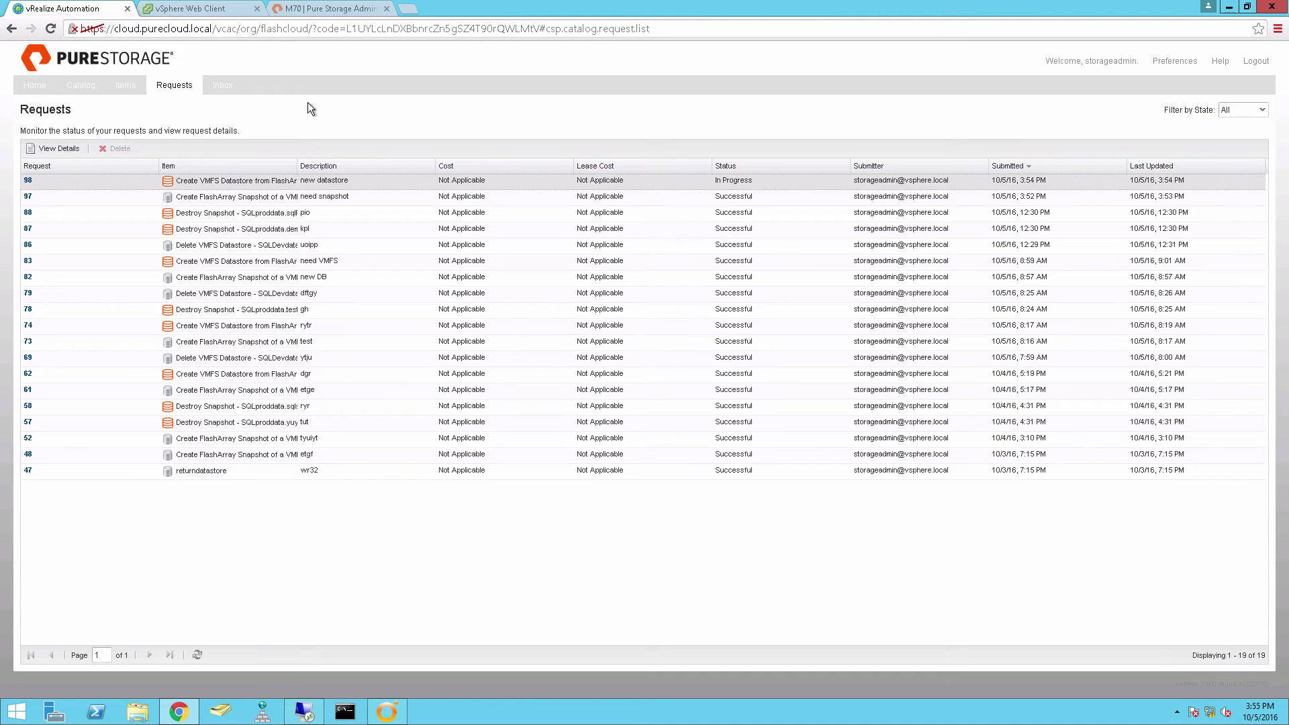
{"action": "left_click", "coordinate": [196, 654]}
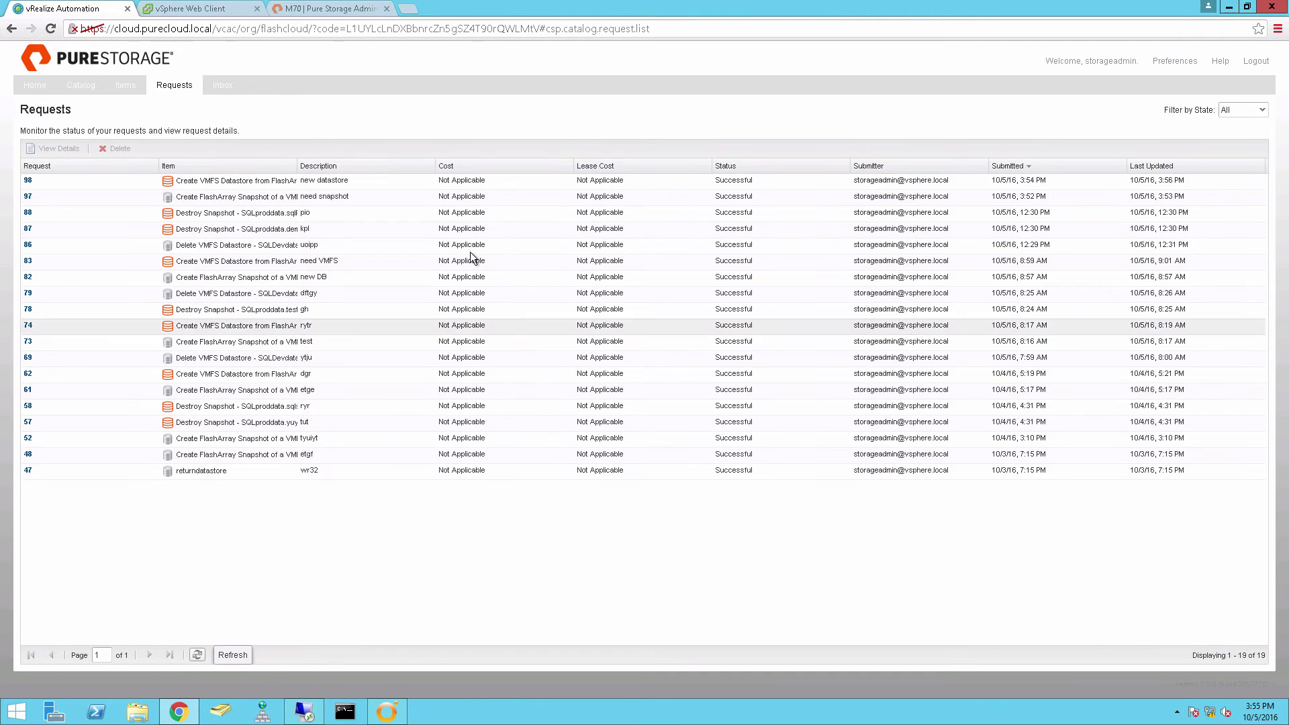
{"action": "left_click", "coordinate": [488, 188]}
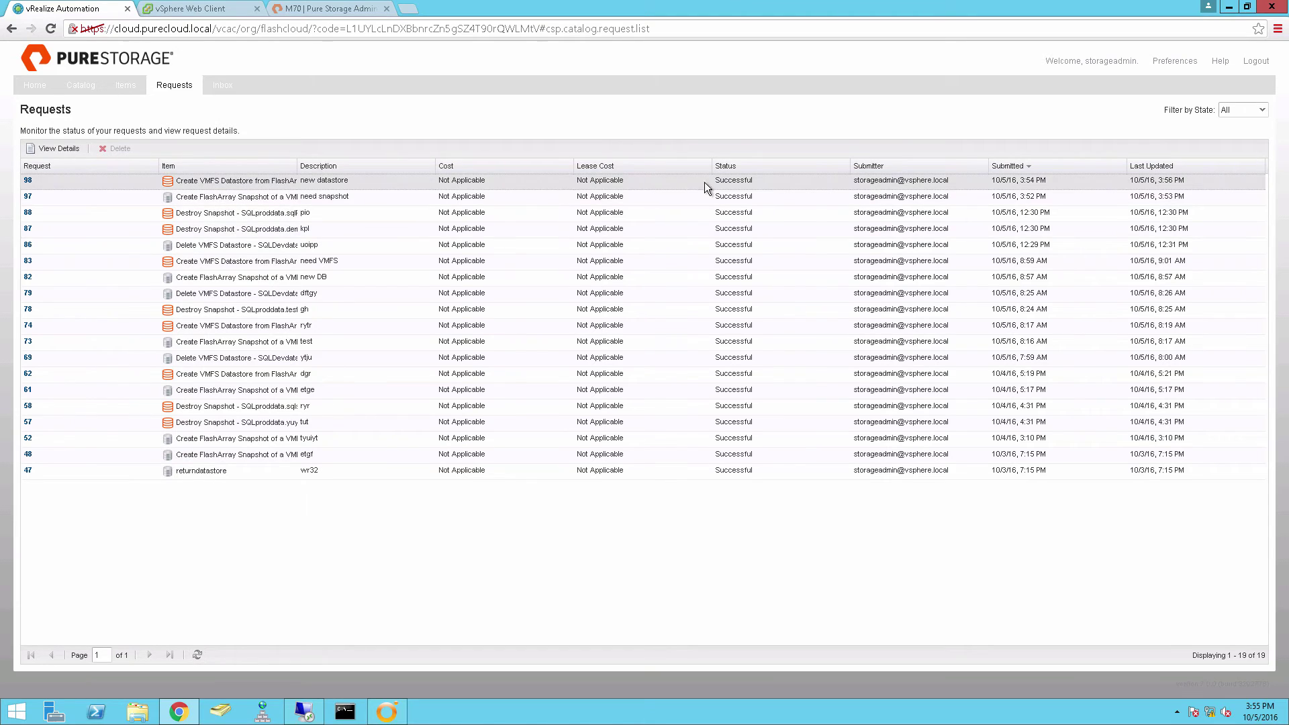
Step: Show the provisioned vCenter Server datastores among the storage admin's items and select SQLDevdata
{"action": "left_click", "coordinate": [131, 87]}
{"action": "left_click", "coordinate": [91, 123]}
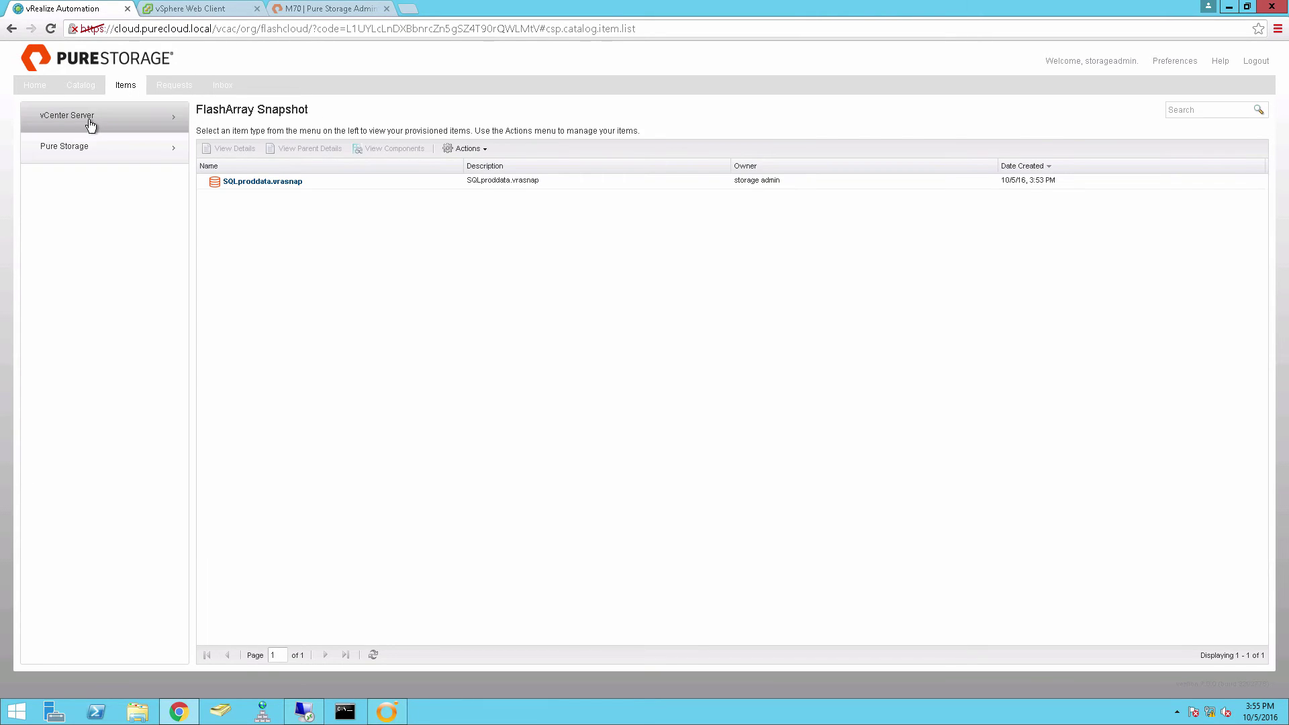
{"action": "left_click", "coordinate": [90, 143]}
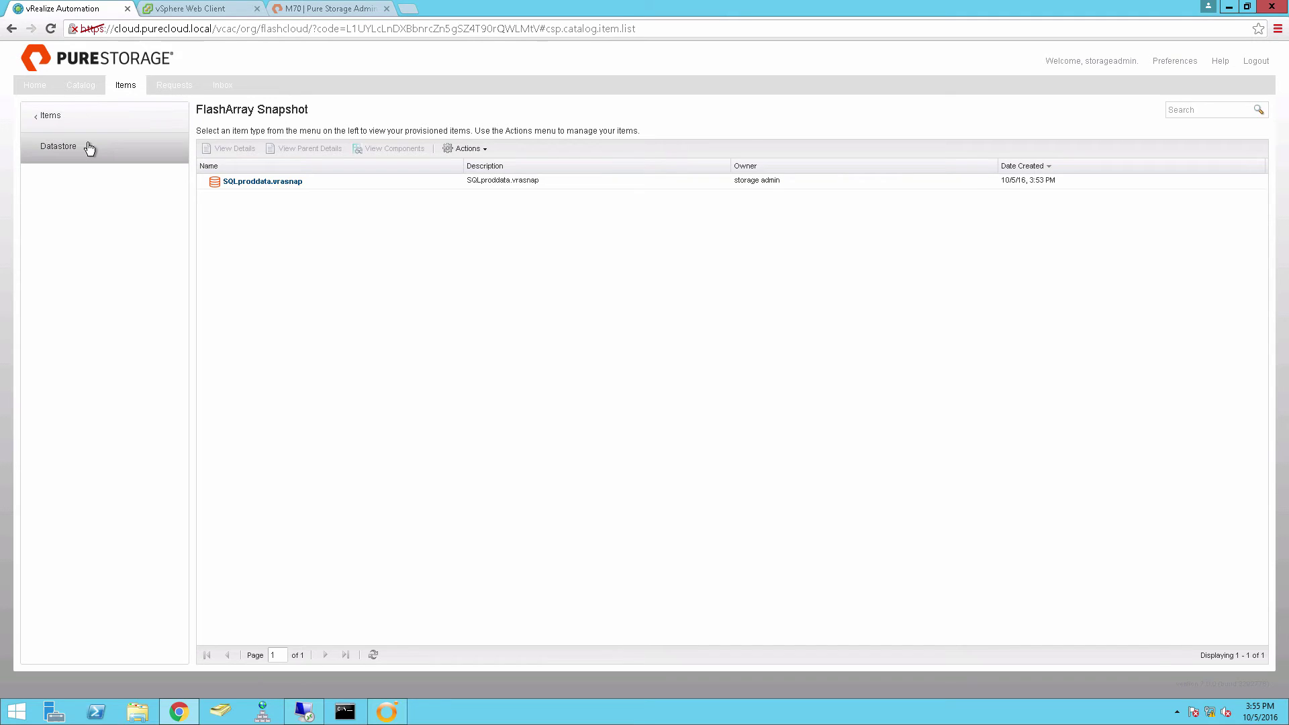
{"action": "left_click", "coordinate": [290, 183]}
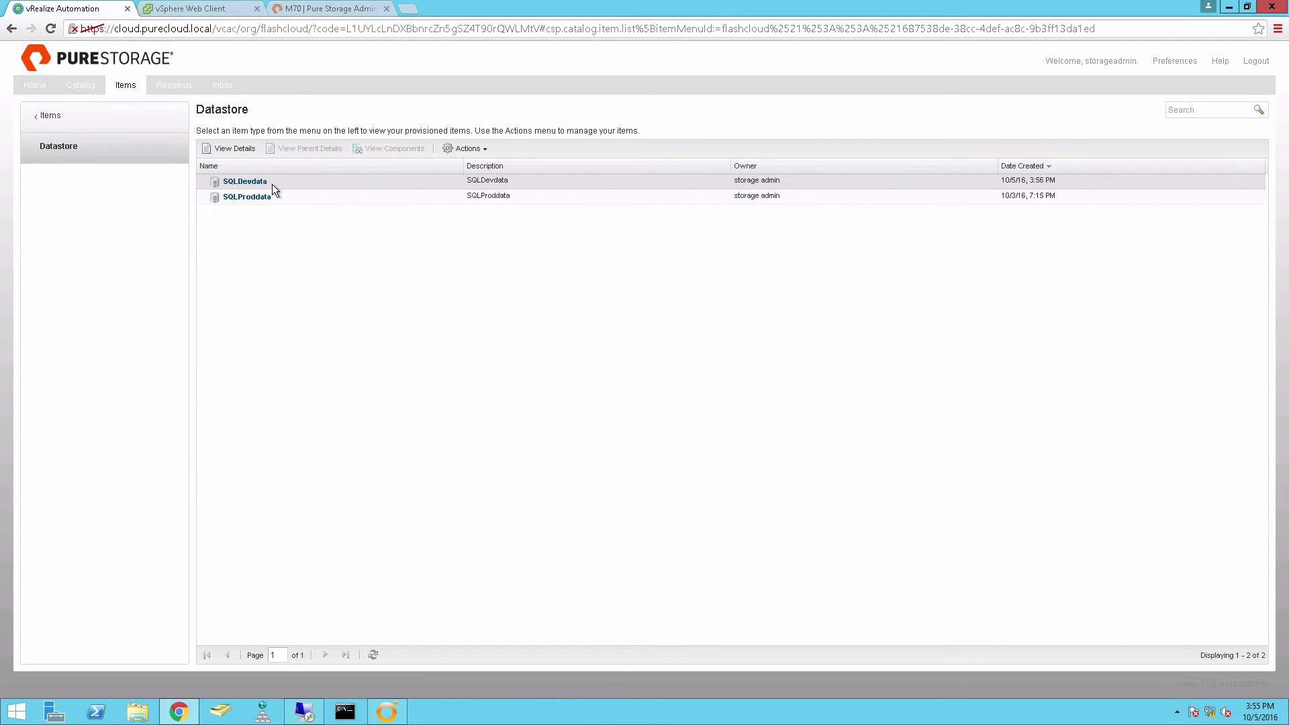
Step: Sign out of the storage admin session and sign in as sql1dev with the account password
{"action": "left_click", "coordinate": [1254, 61]}
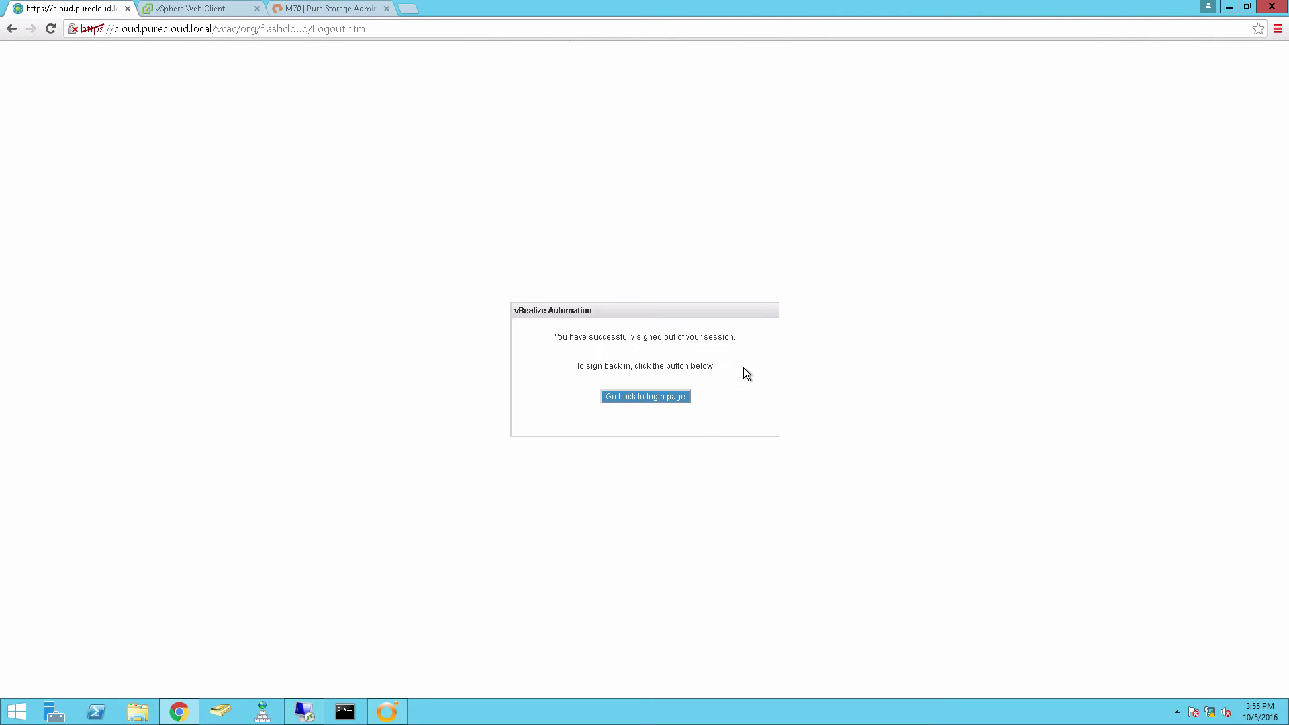
{"action": "left_click", "coordinate": [644, 396]}
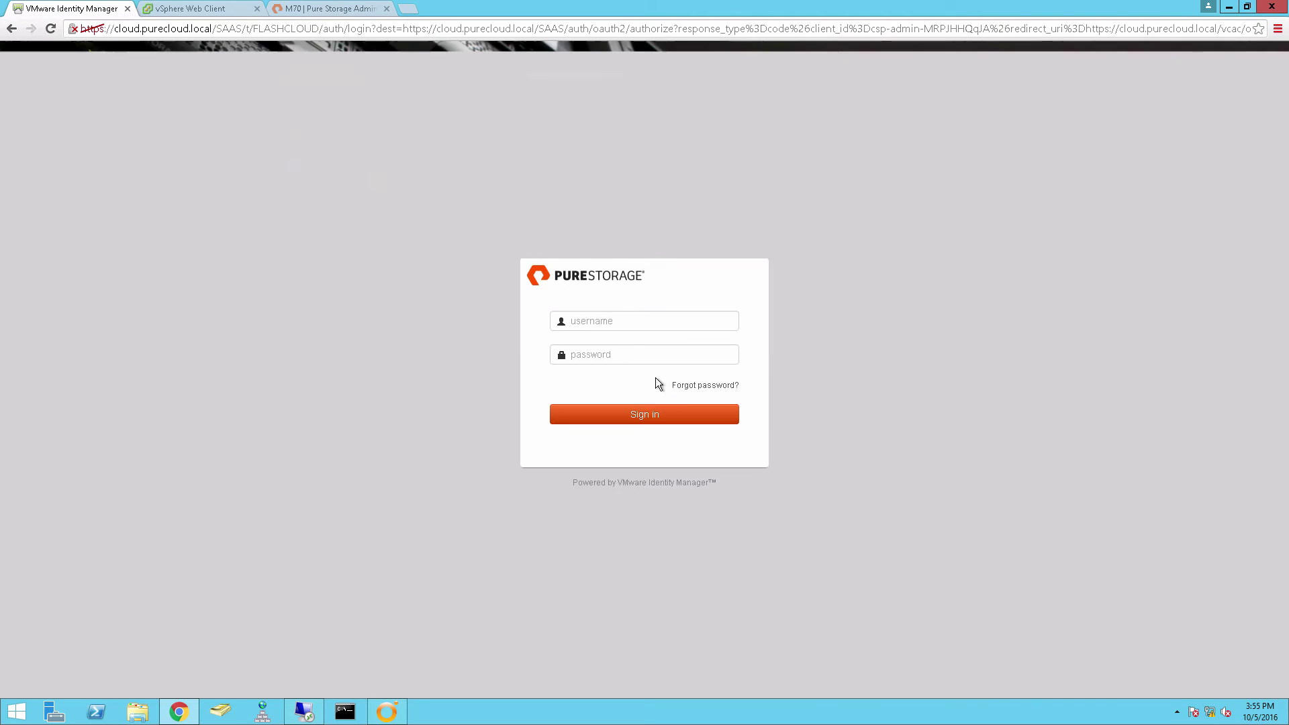
{"action": "left_click", "coordinate": [622, 315]}
{"action": "type", "text": "sq"}
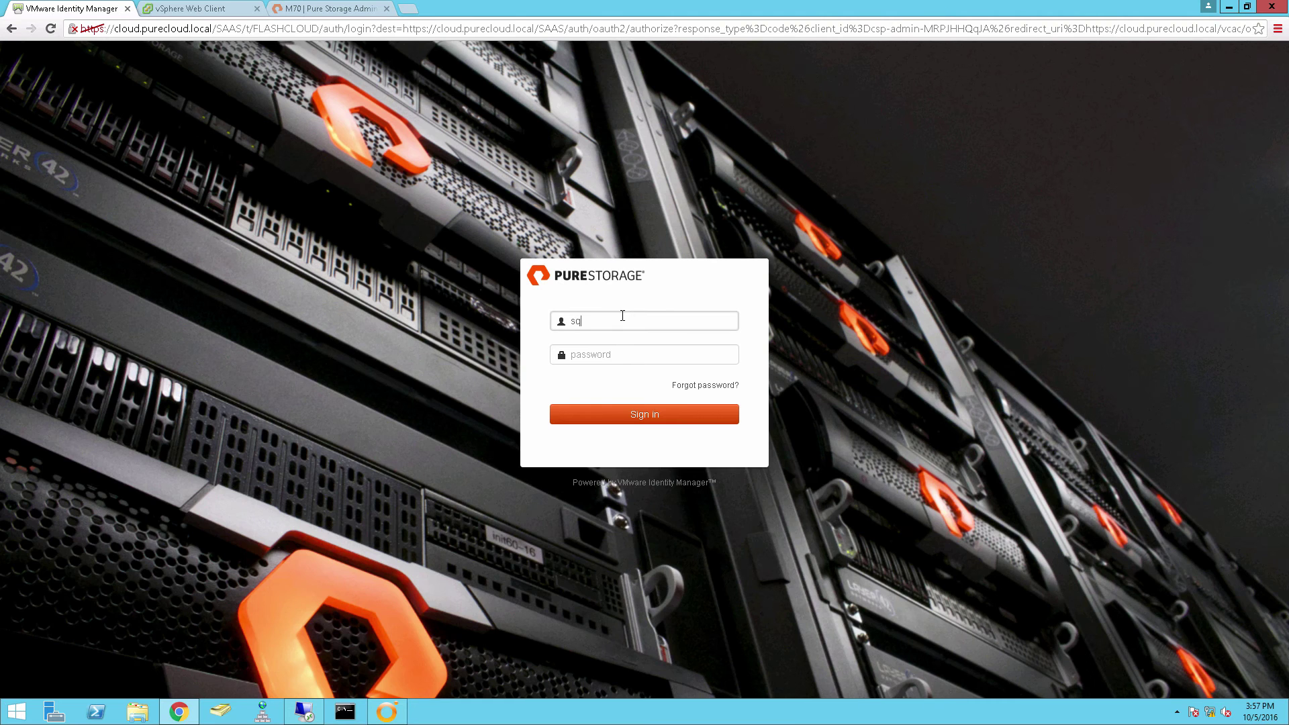
{"action": "type", "text": "l1dev"}
{"action": "key", "text": "Tab"}
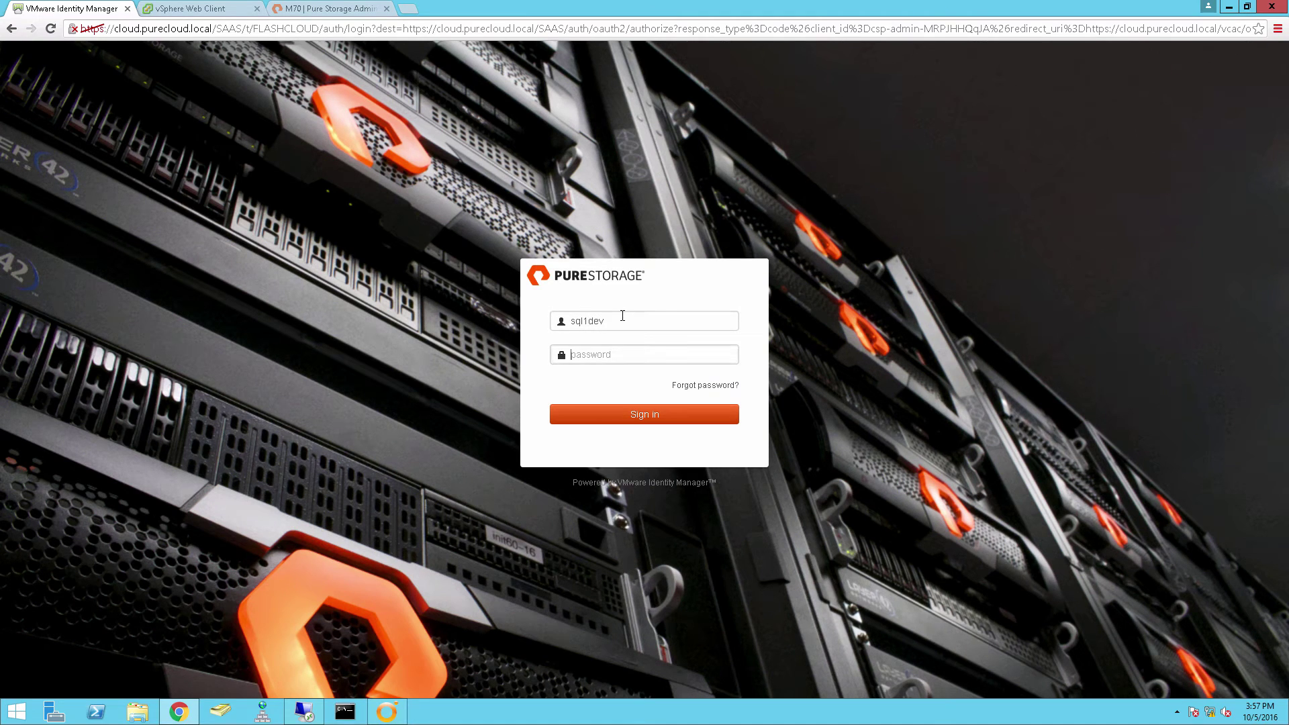
{"action": "type", "text": "***"}
{"action": "key", "text": "Return"}
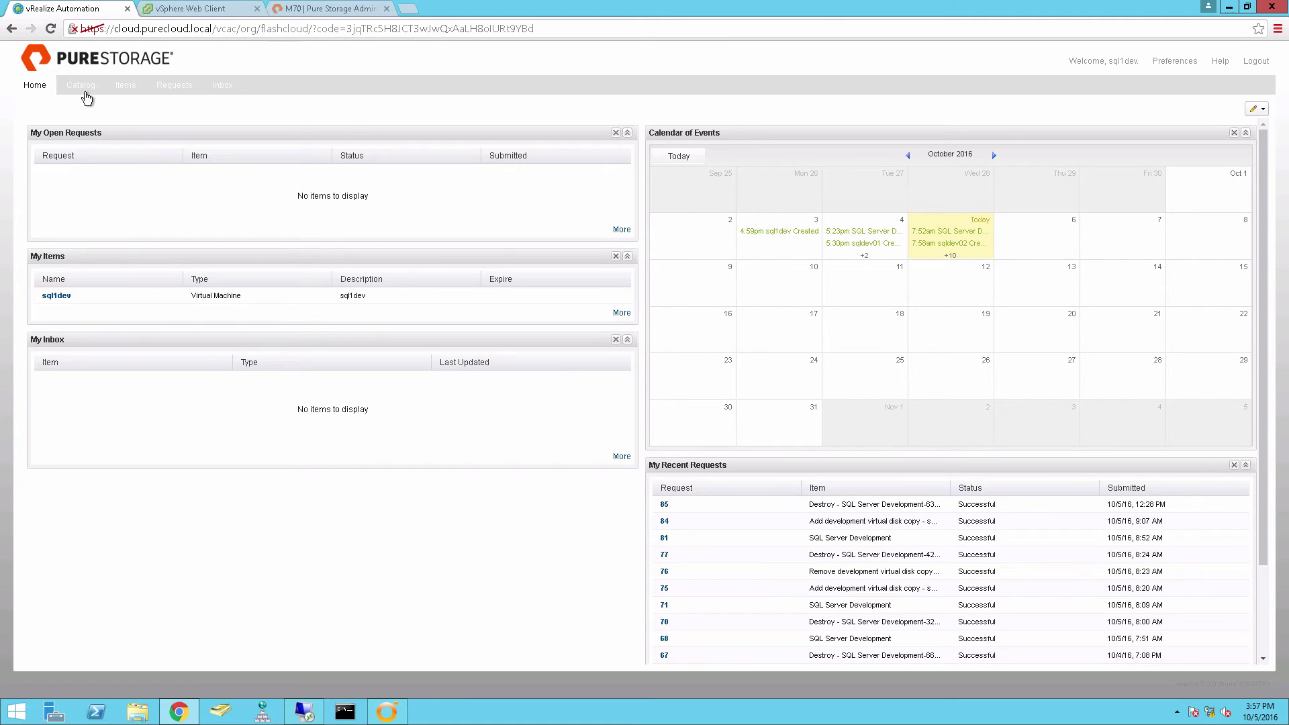
Step: Submit a SQL Server Development catalog request with description "SQL dev VM" and reason "testing SQL prod data", and check its request status
{"action": "left_click", "coordinate": [80, 85]}
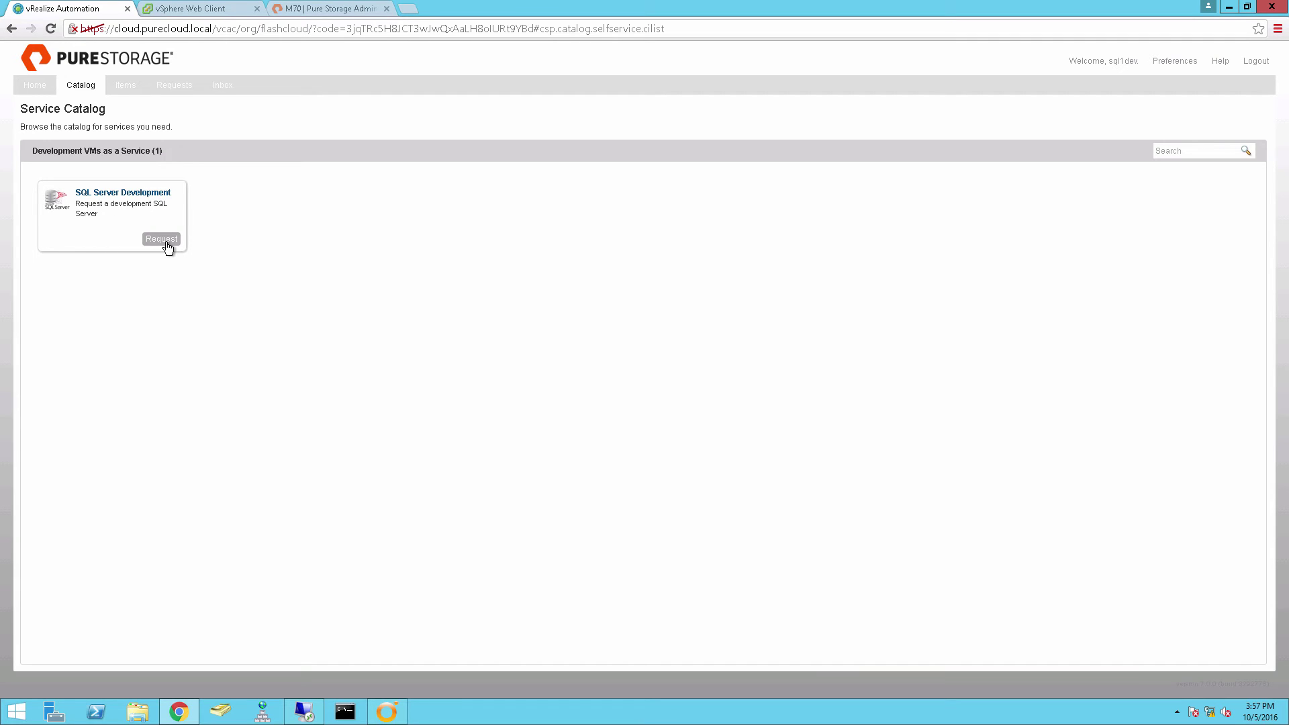
{"action": "left_click", "coordinate": [161, 238]}
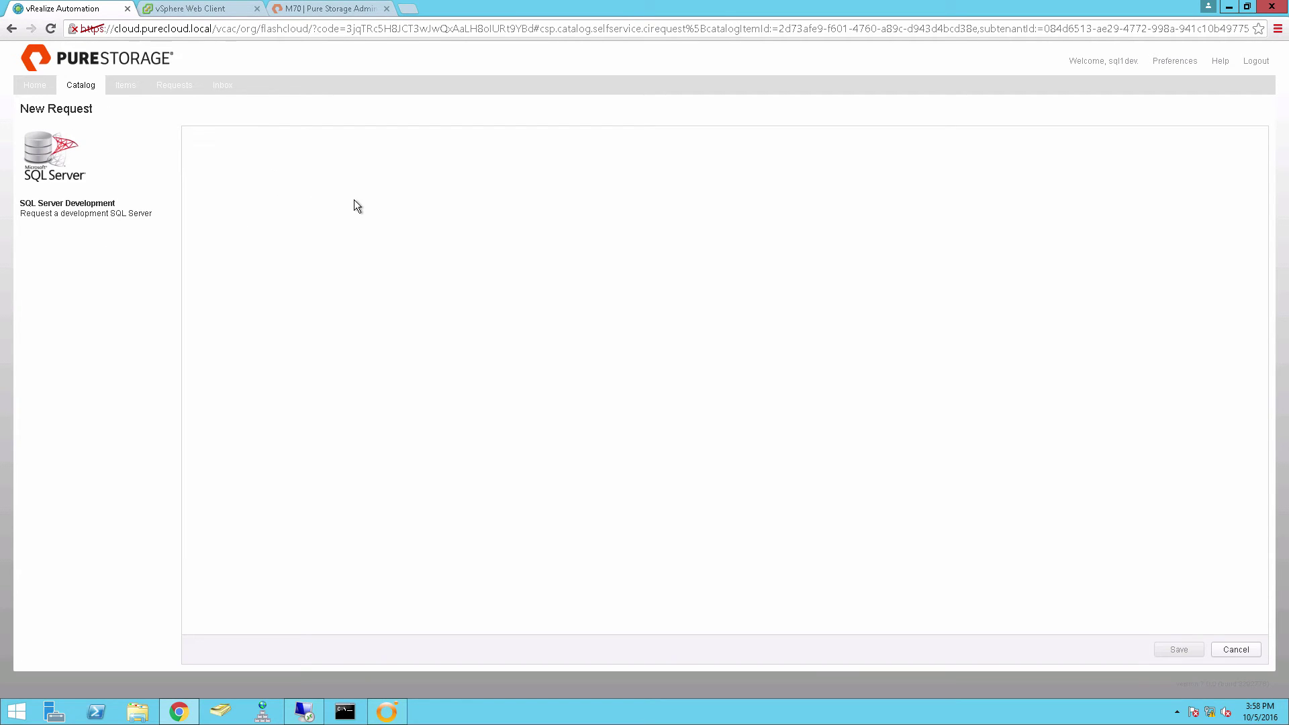
{"action": "left_click", "coordinate": [548, 185]}
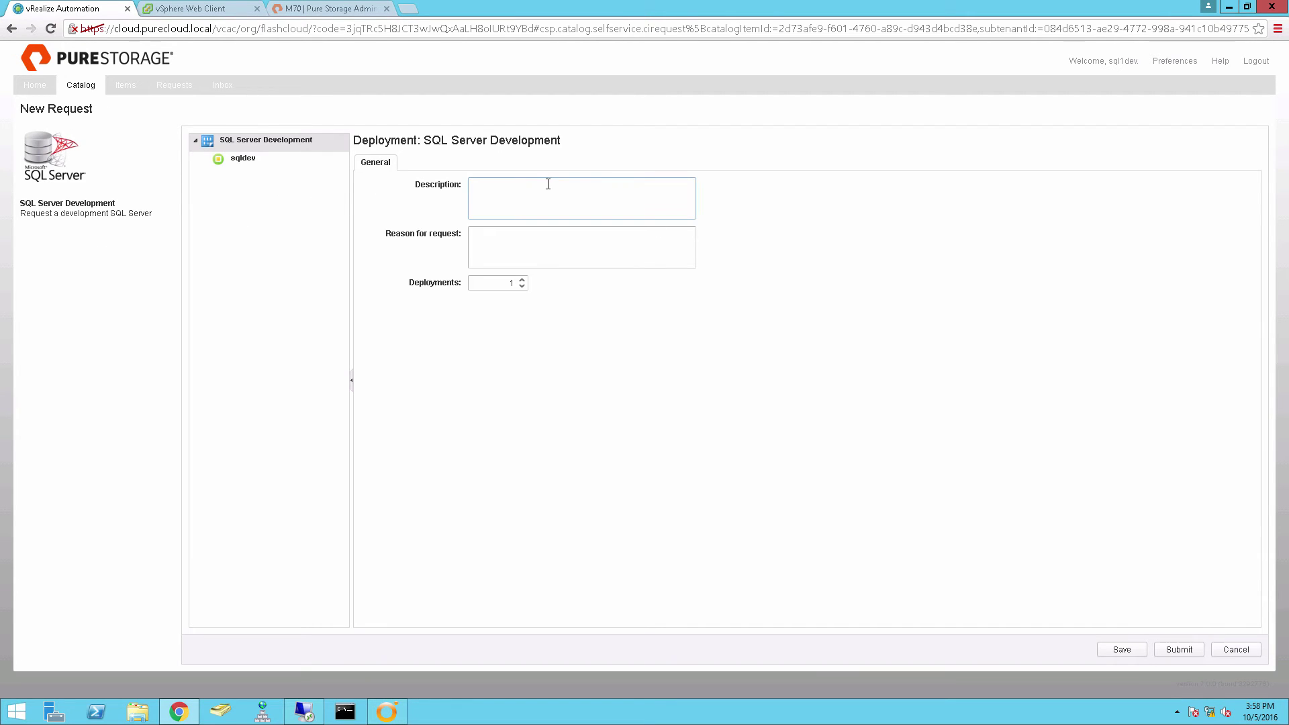
{"action": "type", "text": "SQL dev VM"}
{"action": "key", "text": "Tab"}
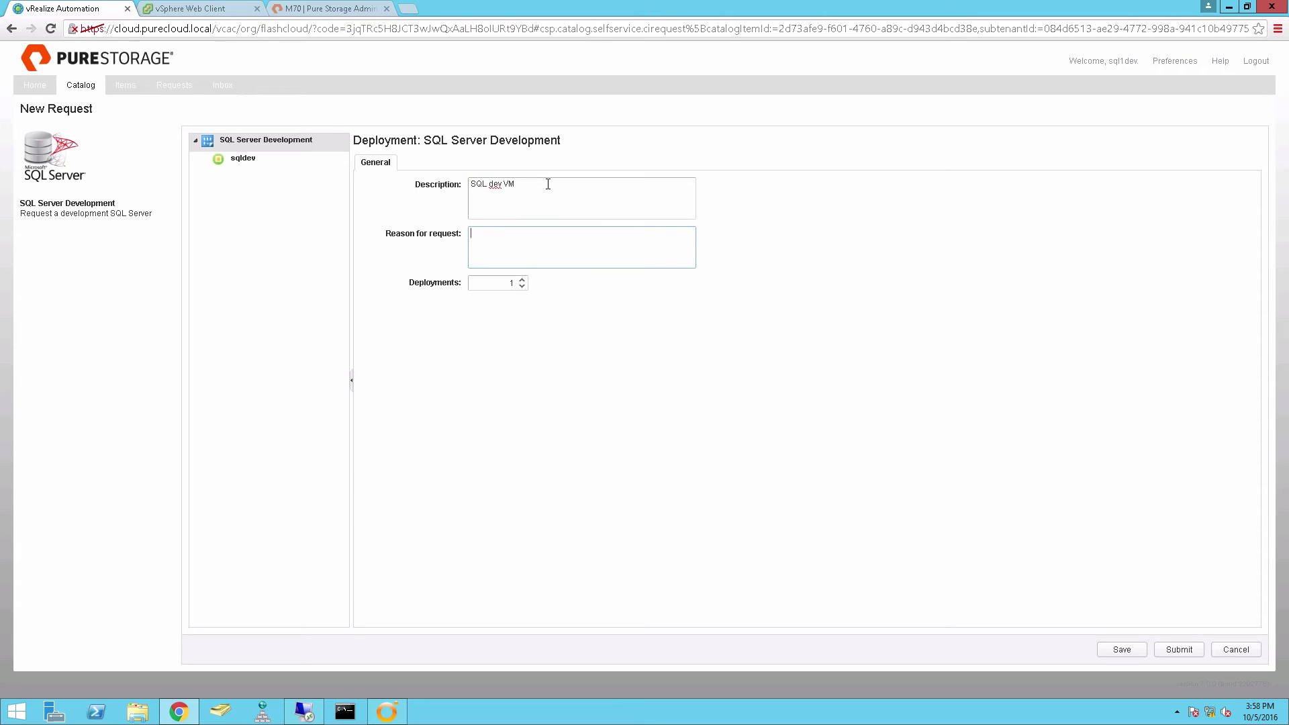
{"action": "type", "text": "testing SQL prod data"}
{"action": "left_click", "coordinate": [1179, 650]}
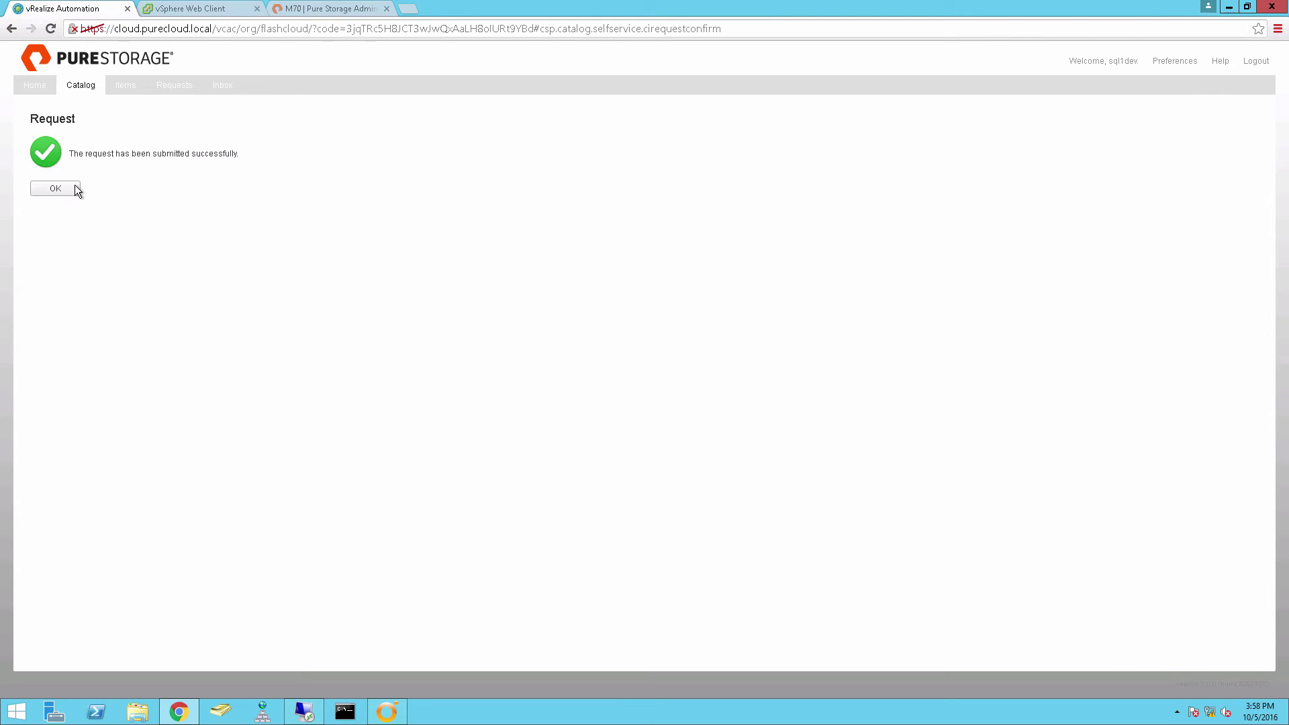
{"action": "left_click", "coordinate": [75, 188]}
{"action": "left_click", "coordinate": [173, 91]}
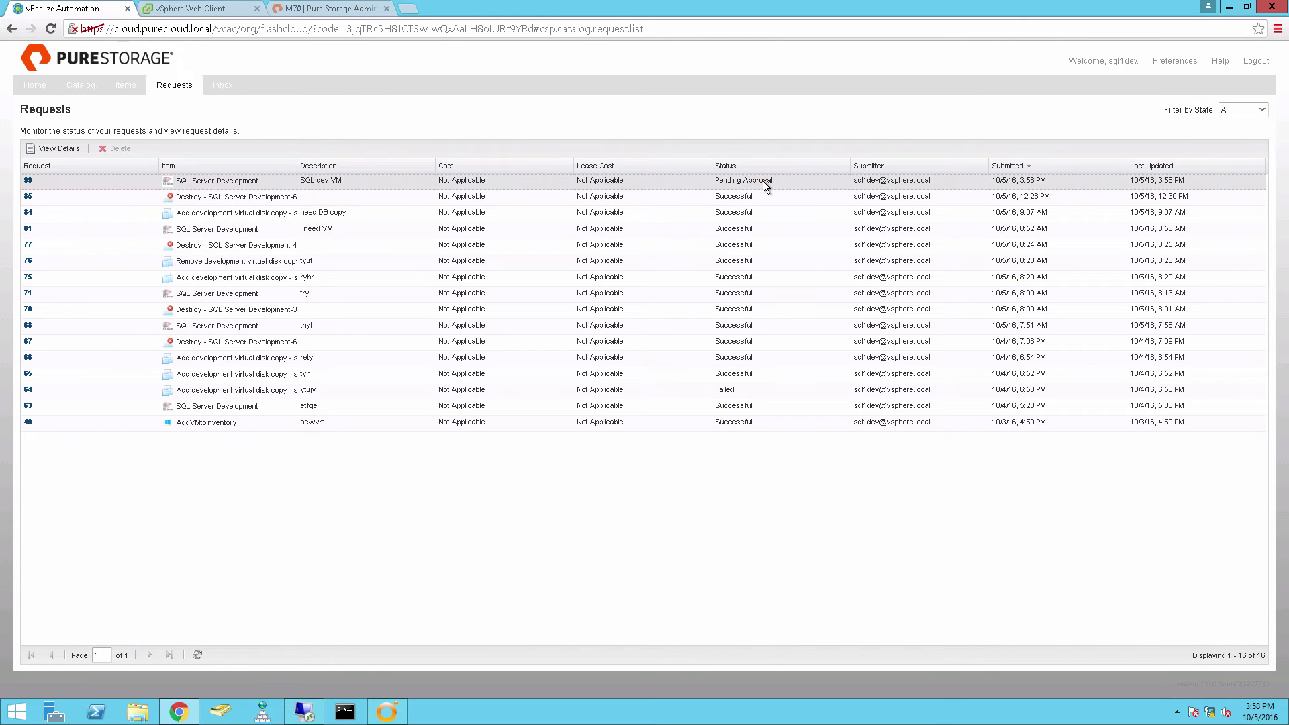
Step: Sign out of the sql1dev session and sign in as cloudadmin with the account password
{"action": "left_click", "coordinate": [1261, 70]}
{"action": "left_click", "coordinate": [632, 396]}
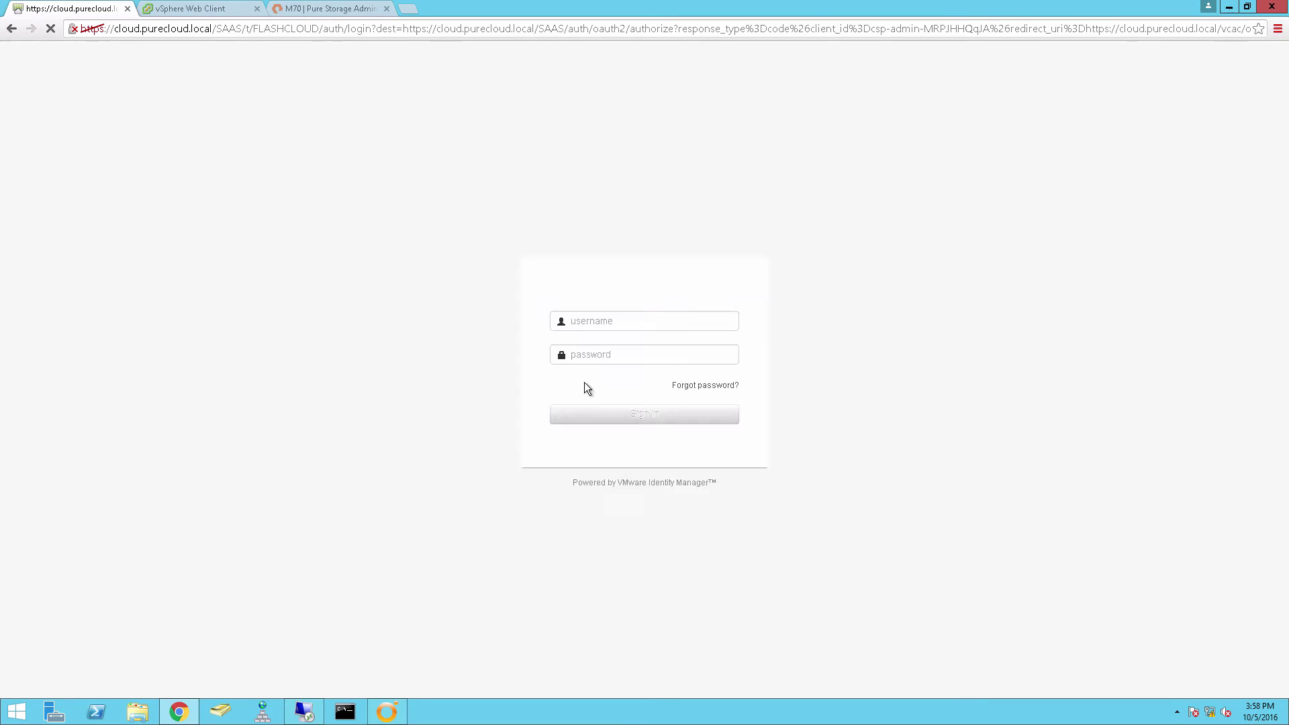
{"action": "left_click", "coordinate": [624, 320]}
{"action": "type", "text": "clo"}
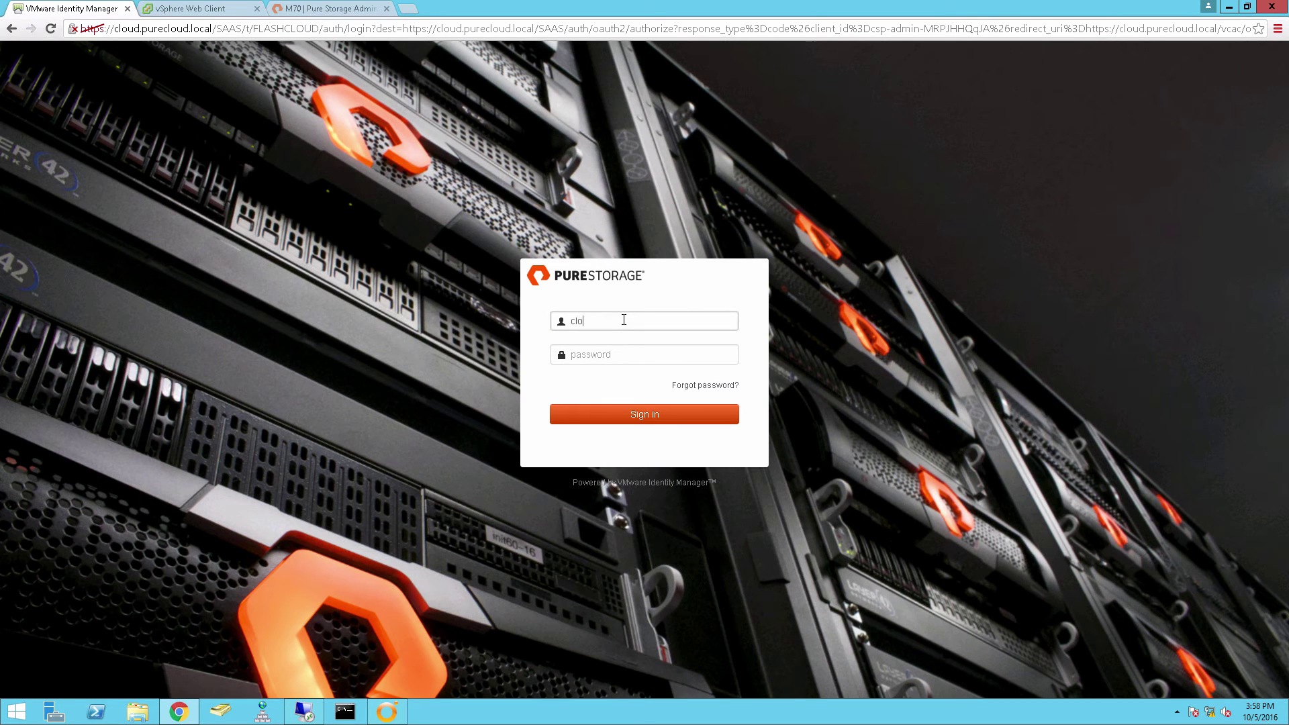
{"action": "type", "text": "udadmin"}
{"action": "key", "text": "Tab"}
{"action": "type", "text": "•••••"}
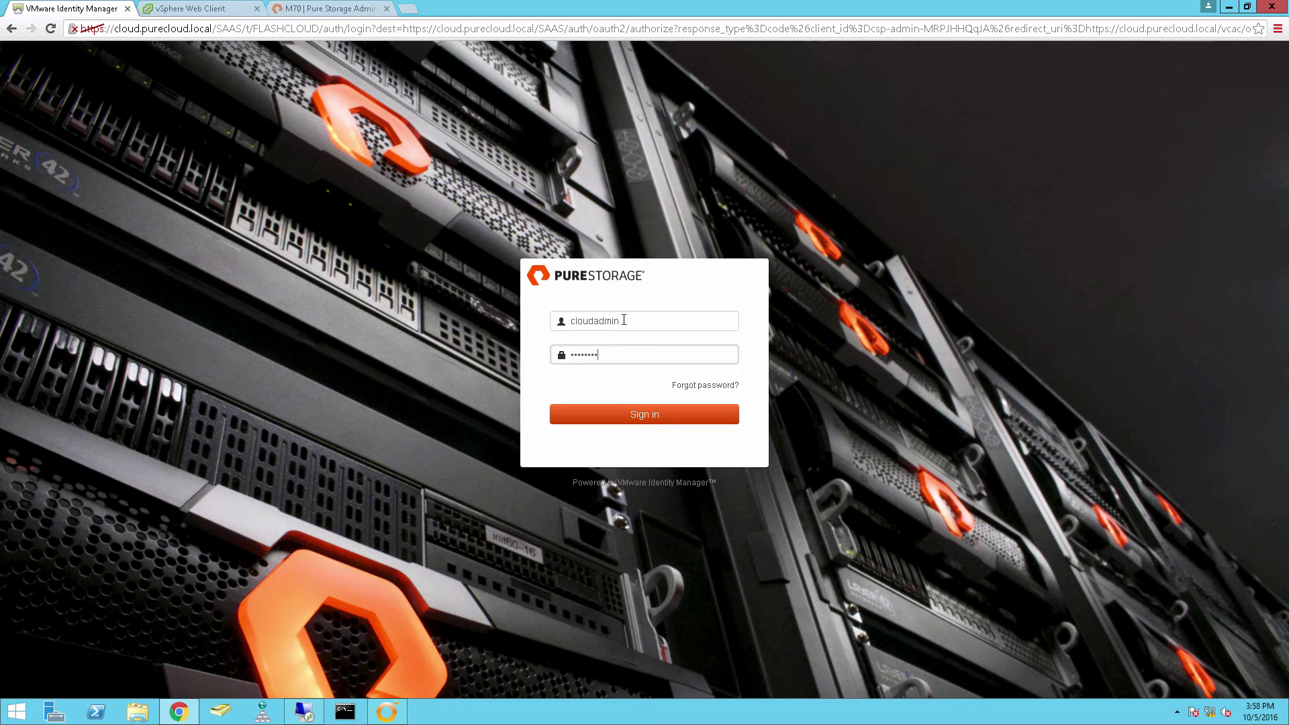
{"action": "key", "text": "Return"}
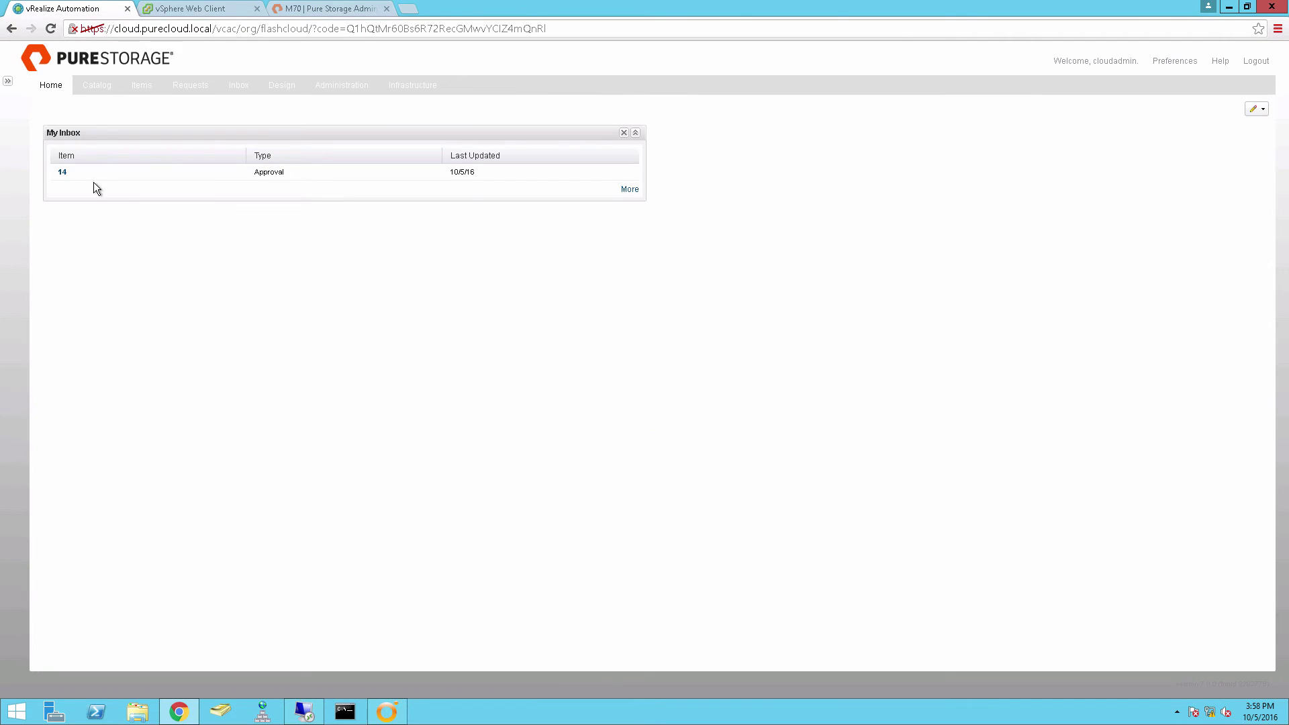
Step: Open the pending approval and examine its request details, including the sqldev machine's general, storage and properties settings
{"action": "left_click", "coordinate": [62, 173]}
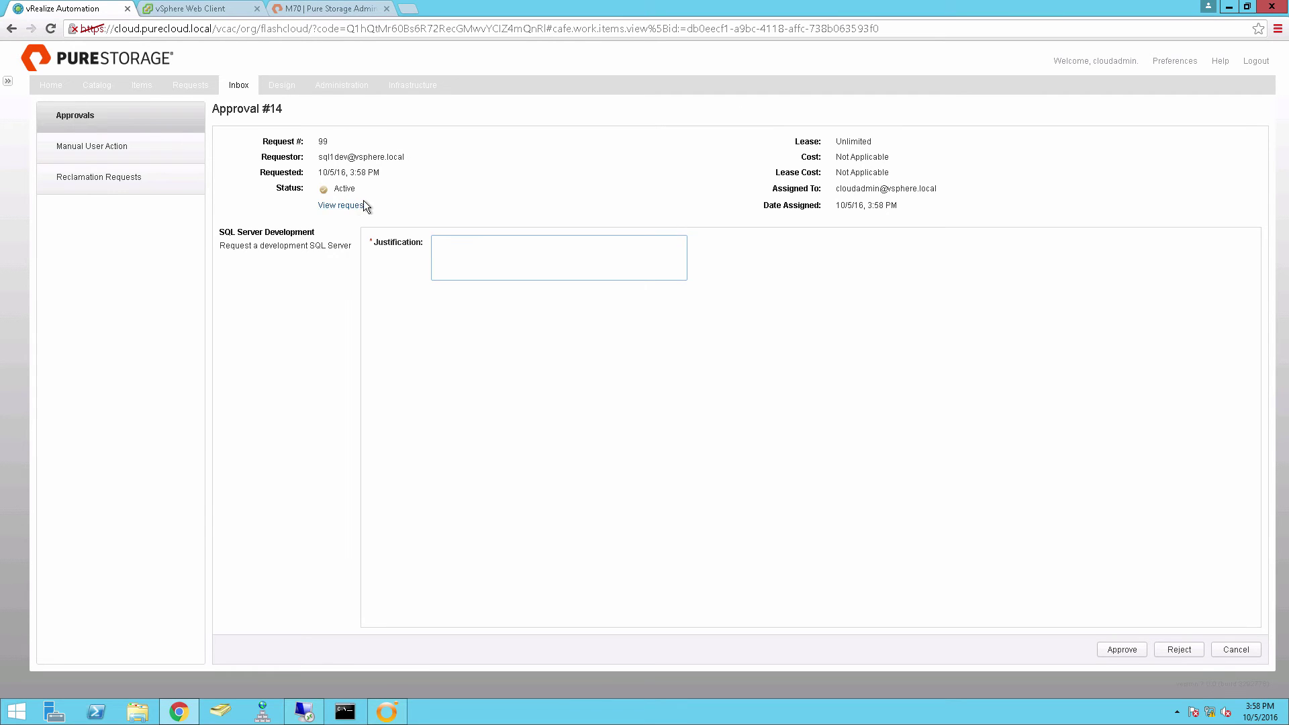
{"action": "left_click", "coordinate": [353, 204]}
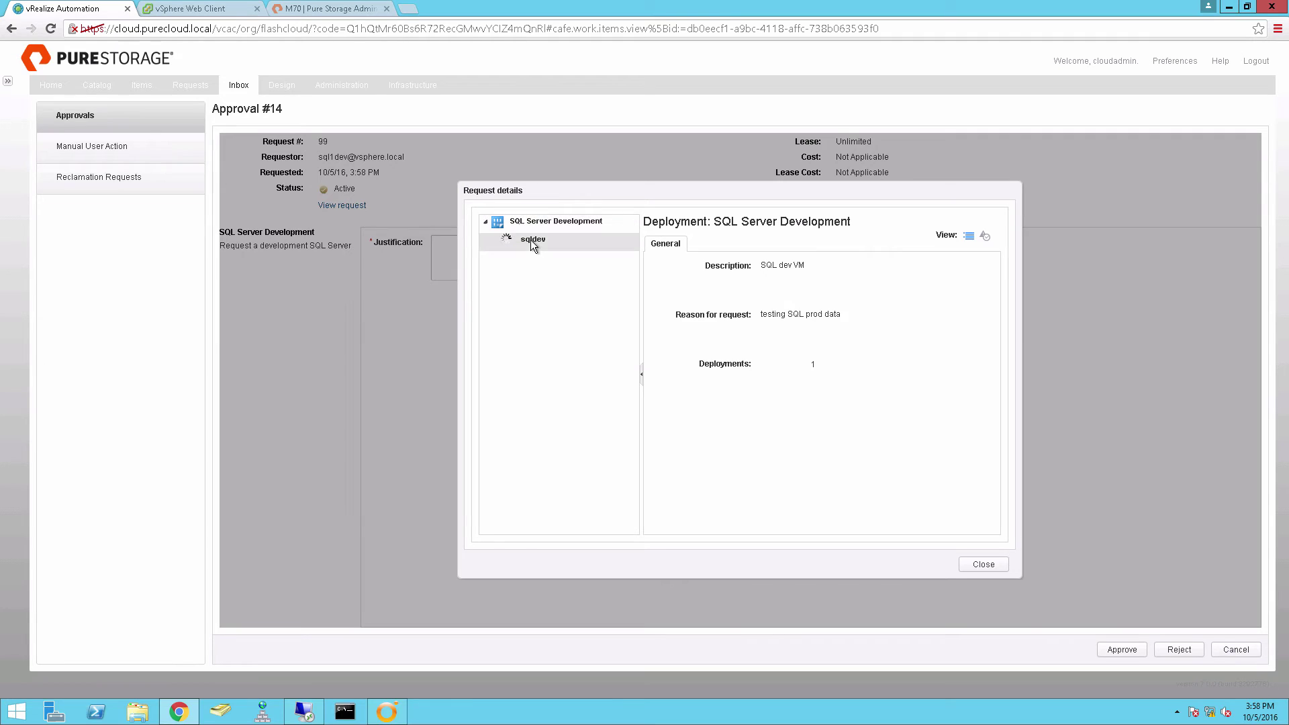
{"action": "left_click", "coordinate": [531, 240]}
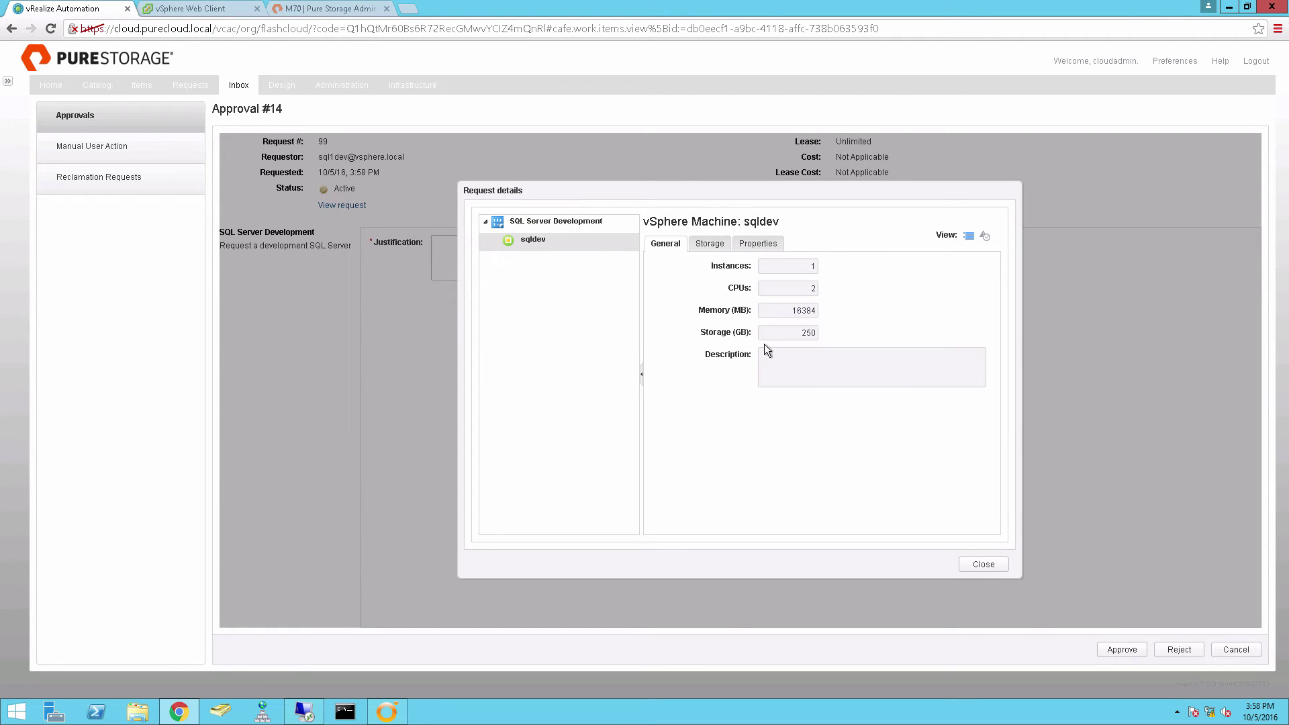
{"action": "left_click", "coordinate": [710, 246]}
{"action": "left_click", "coordinate": [757, 245]}
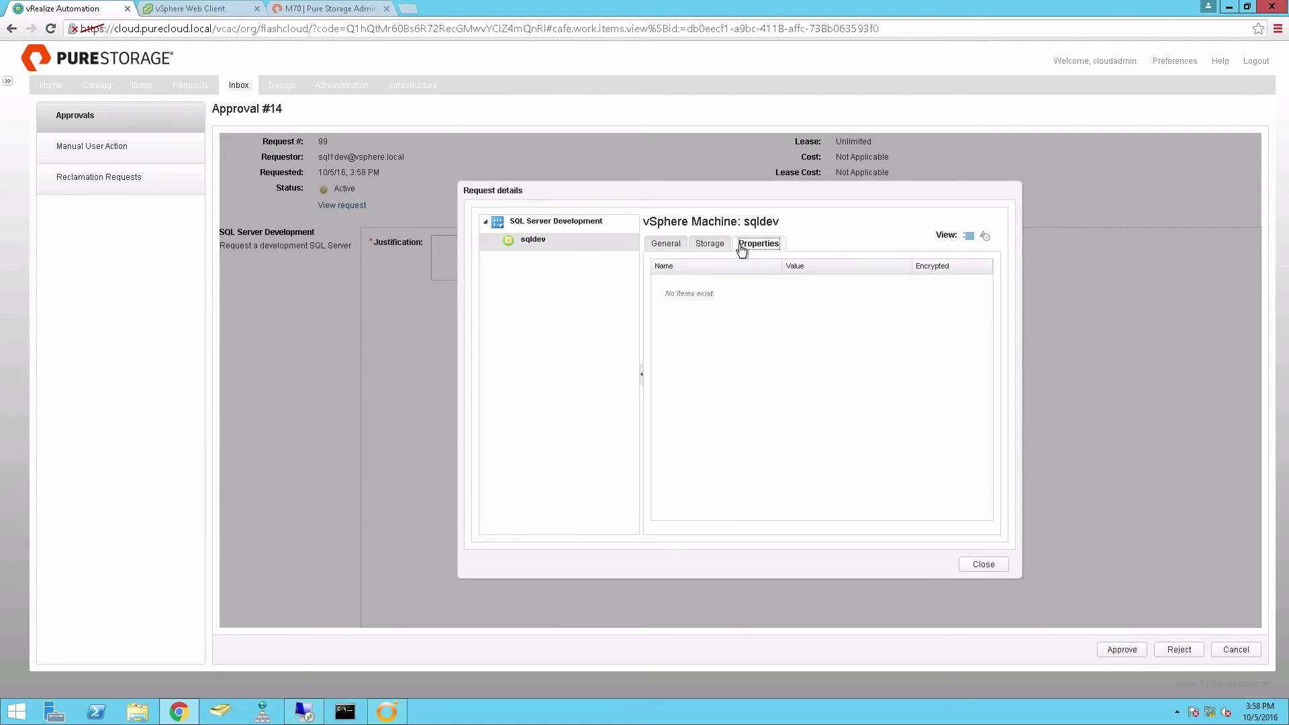
{"action": "left_click", "coordinate": [567, 221]}
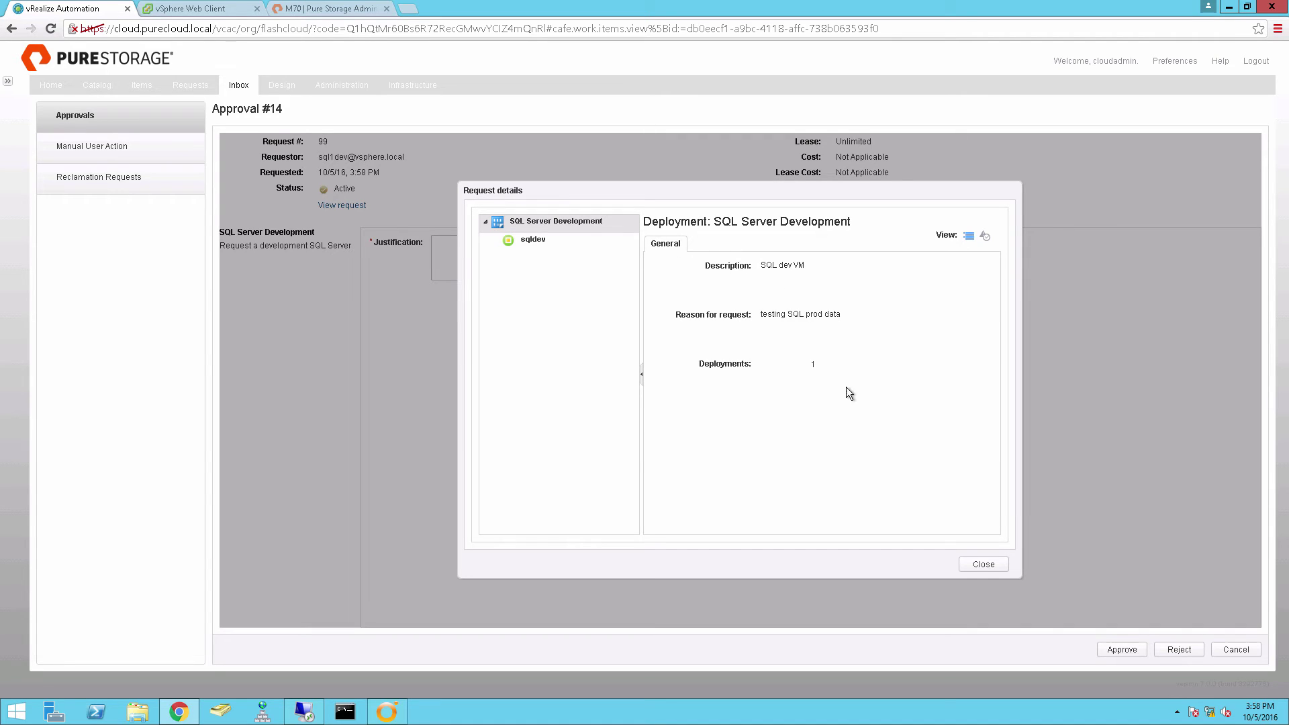
{"action": "left_click", "coordinate": [982, 565]}
Step: Approve the SQL Server Development request with the justification "approved"
{"action": "left_click", "coordinate": [527, 260]}
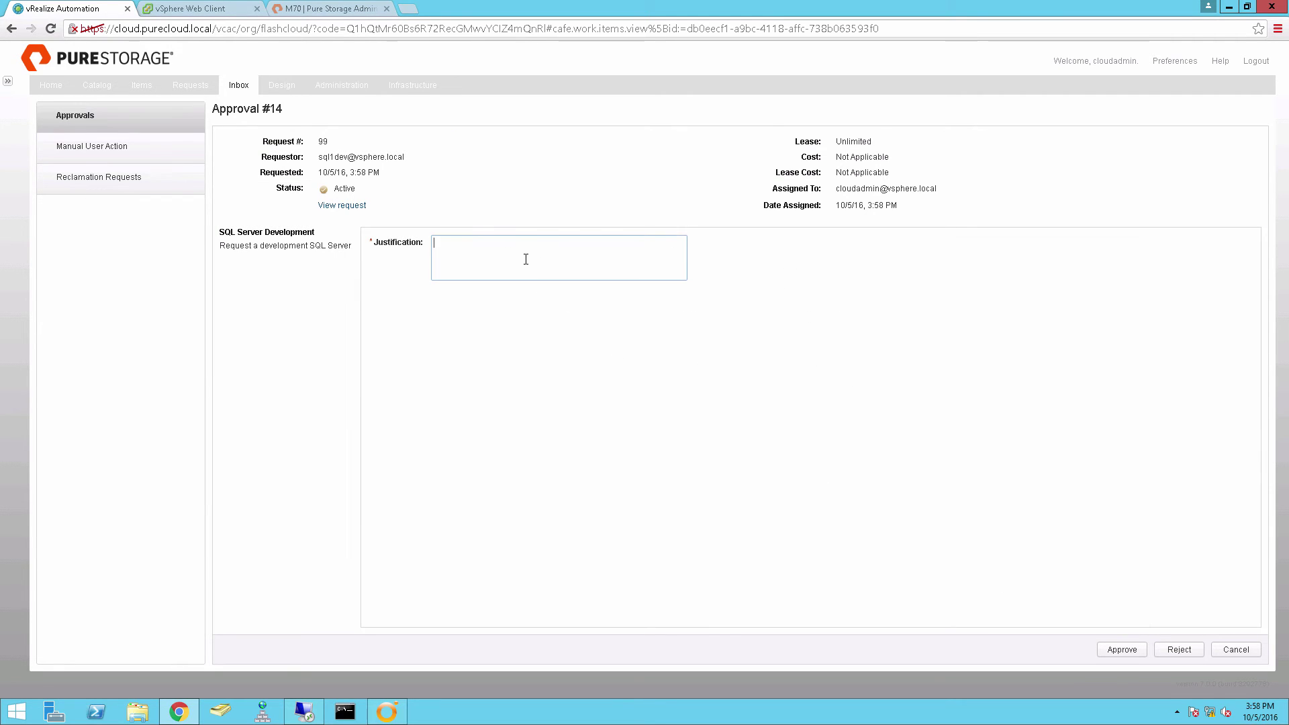
{"action": "type", "text": "approved"}
{"action": "left_click", "coordinate": [1120, 653]}
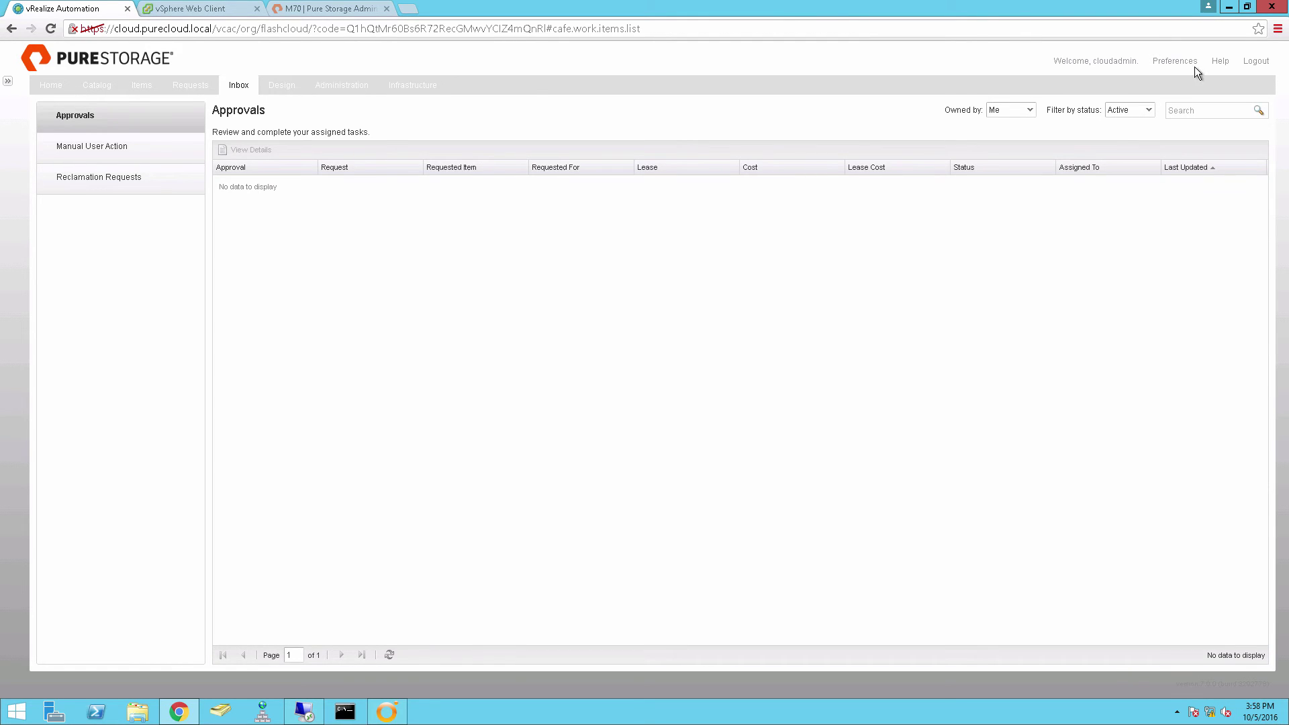
Step: Sign out of cloudadmin, sign back in as sql1dev with the account password, and check the SQL Server Development request's status
{"action": "left_click", "coordinate": [1255, 61]}
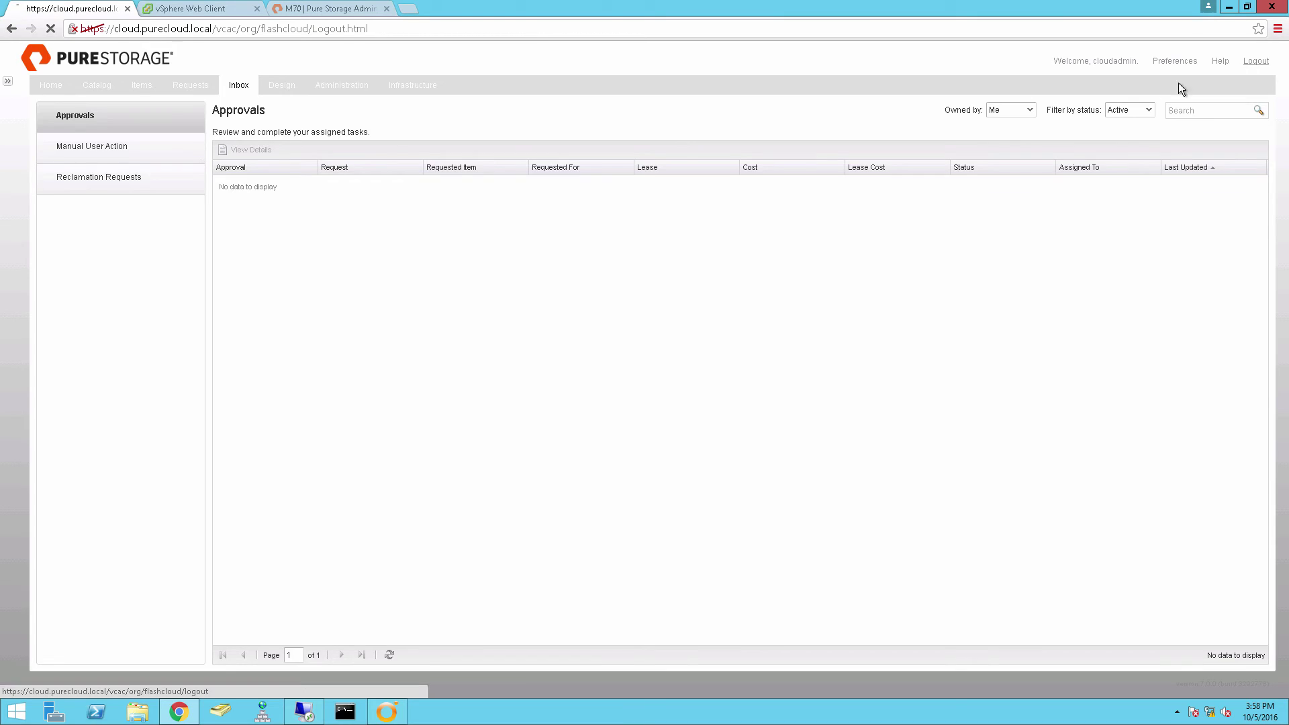
{"action": "left_click", "coordinate": [659, 399]}
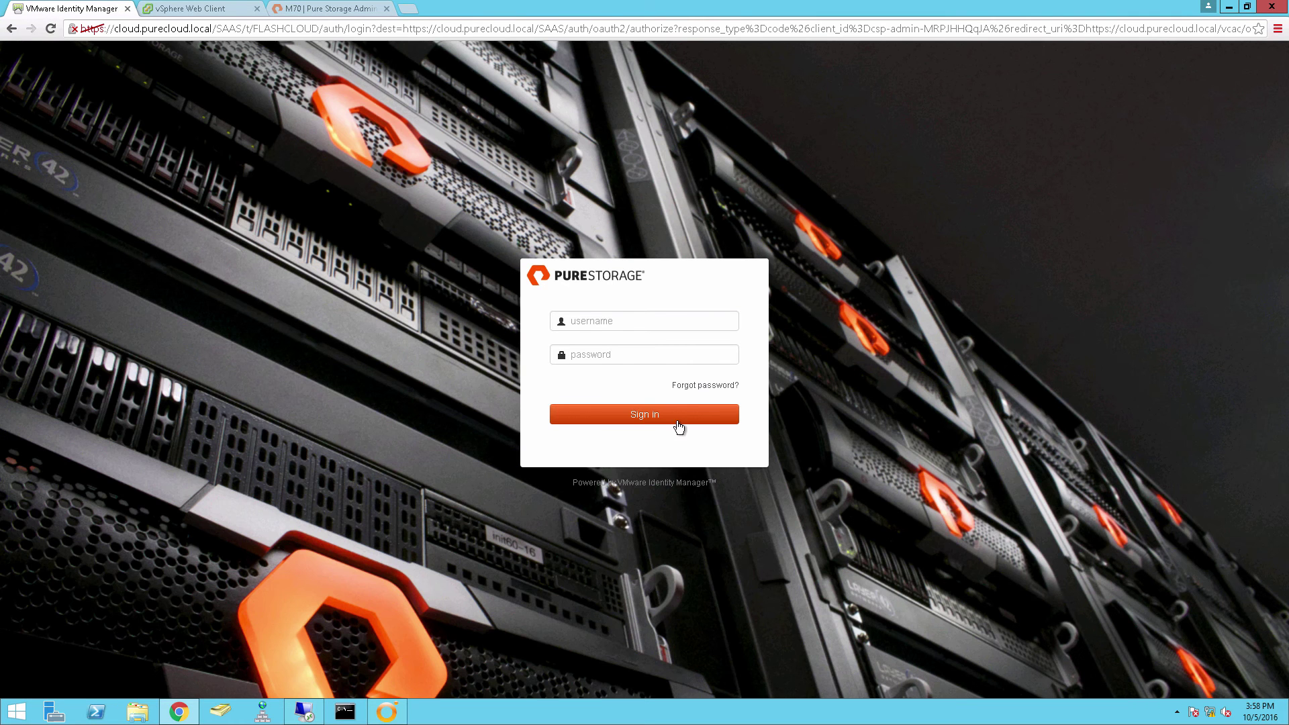
{"action": "left_click", "coordinate": [591, 322]}
{"action": "type", "text": "sql1dev"}
{"action": "key", "text": "Tab"}
{"action": "type", "text": "******"}
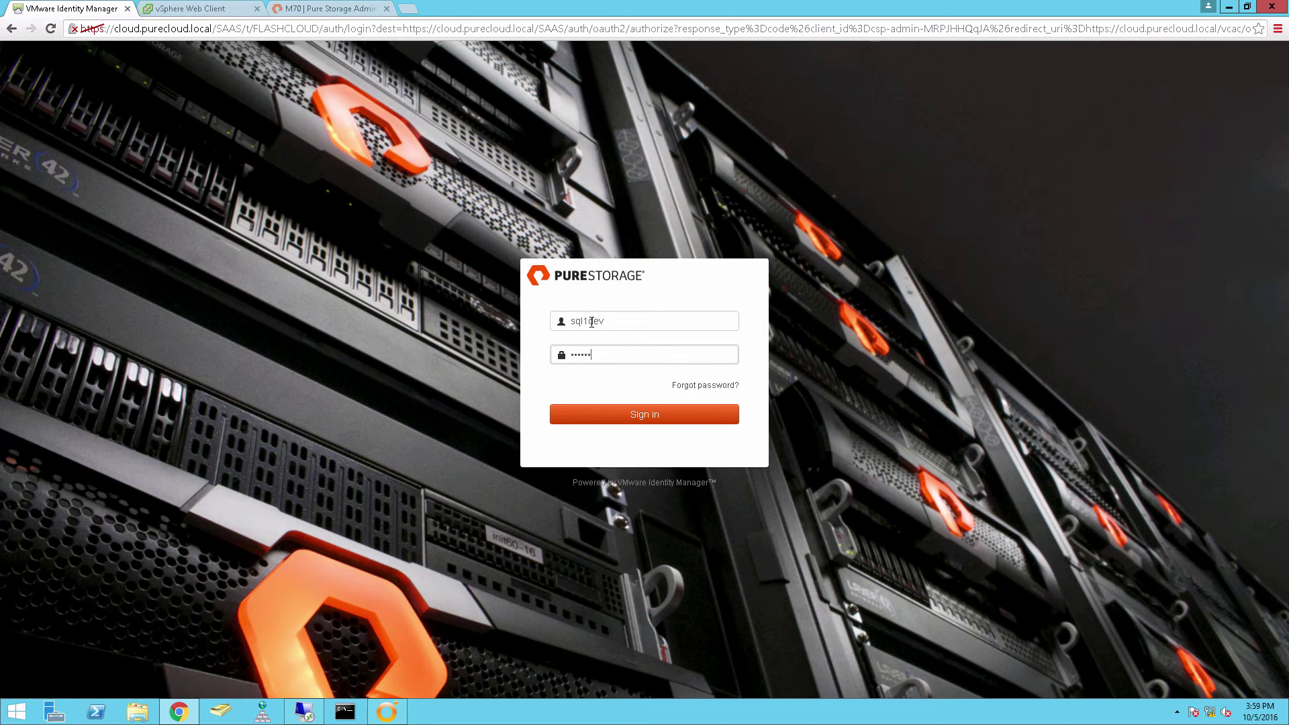
{"action": "key", "text": "Return"}
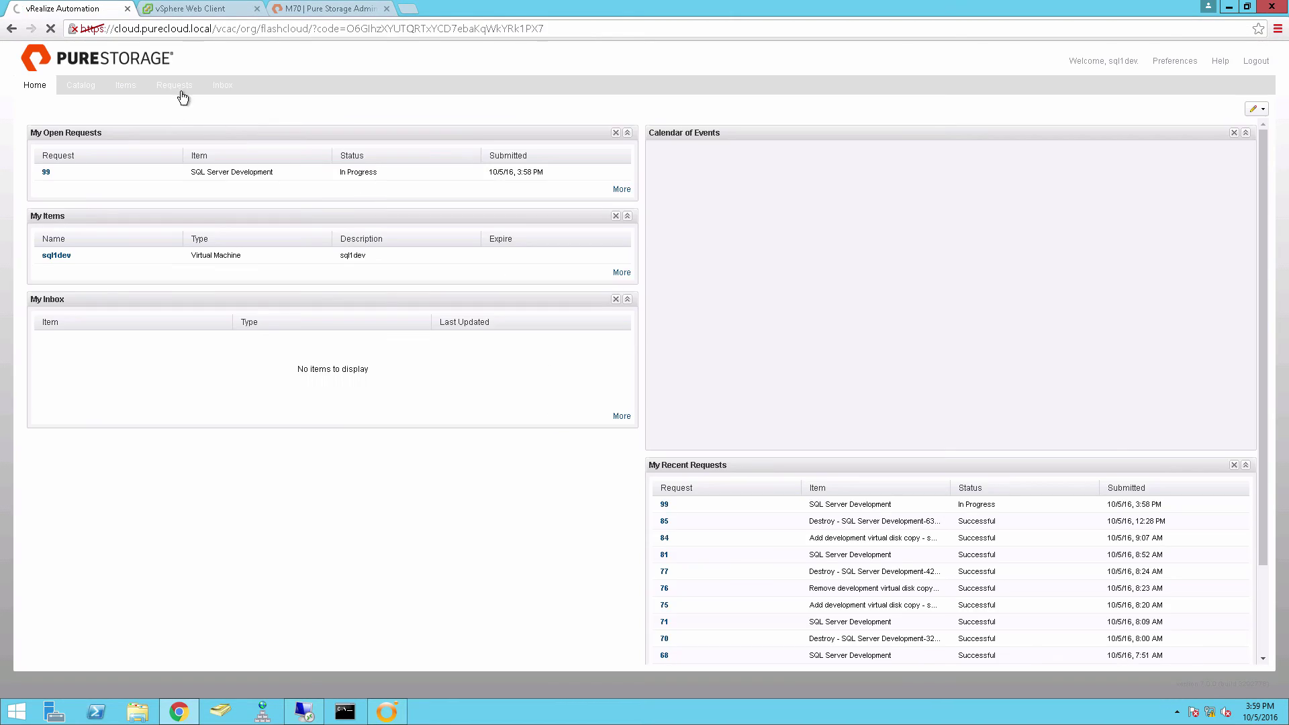
{"action": "left_click", "coordinate": [181, 97]}
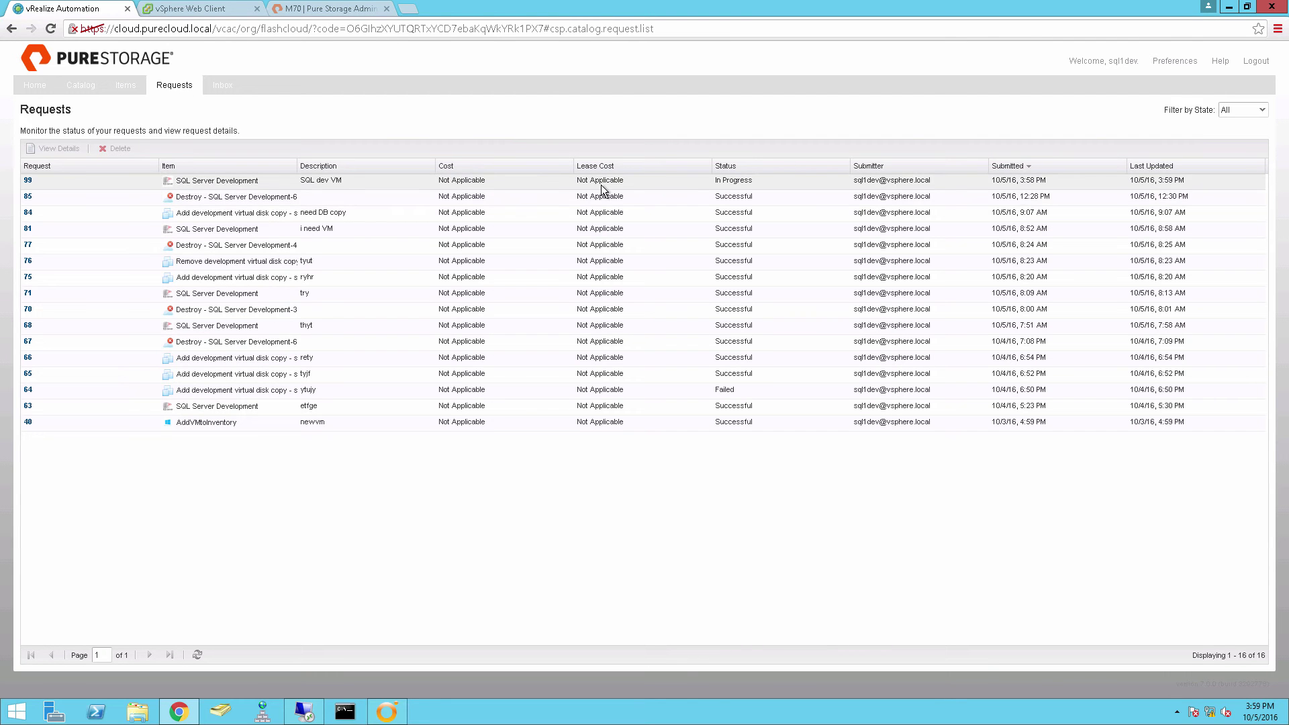
Step: Switch to the vSphere Web Client and check the summary of the sqldev01 virtual machine
{"action": "left_click", "coordinate": [602, 184]}
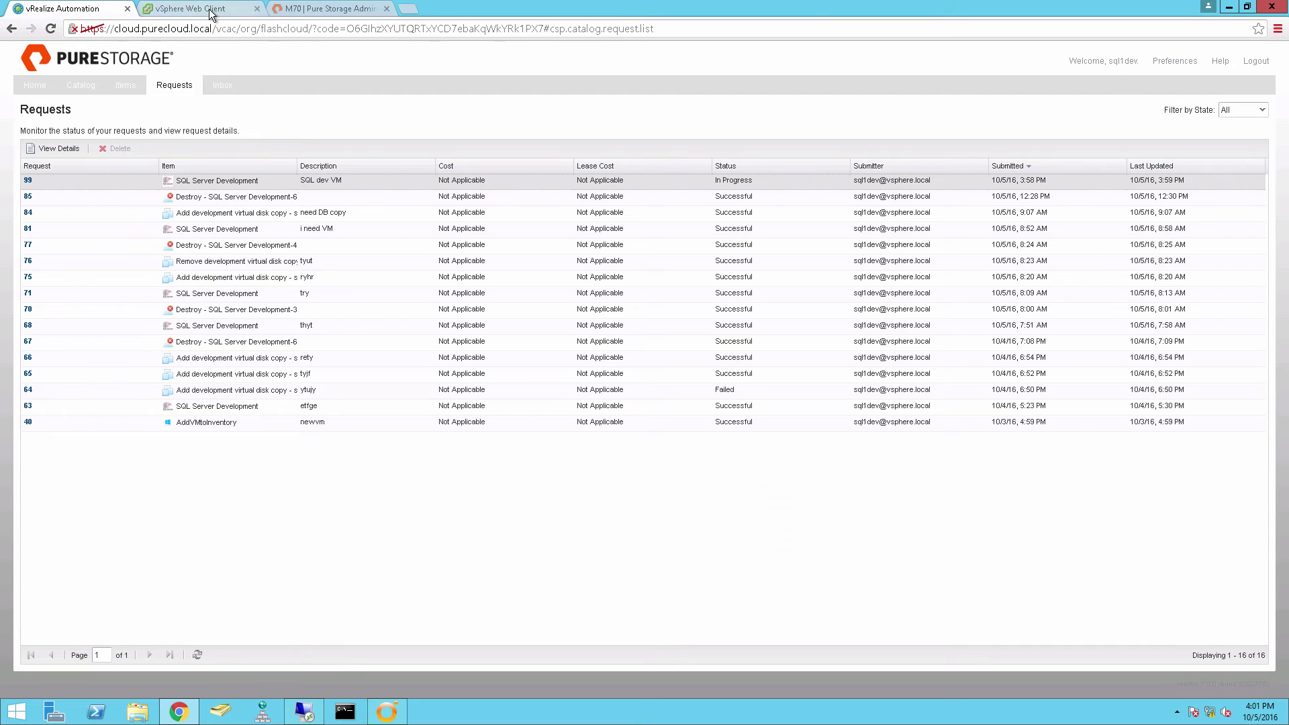
{"action": "left_click", "coordinate": [210, 11]}
{"action": "left_click", "coordinate": [941, 57]}
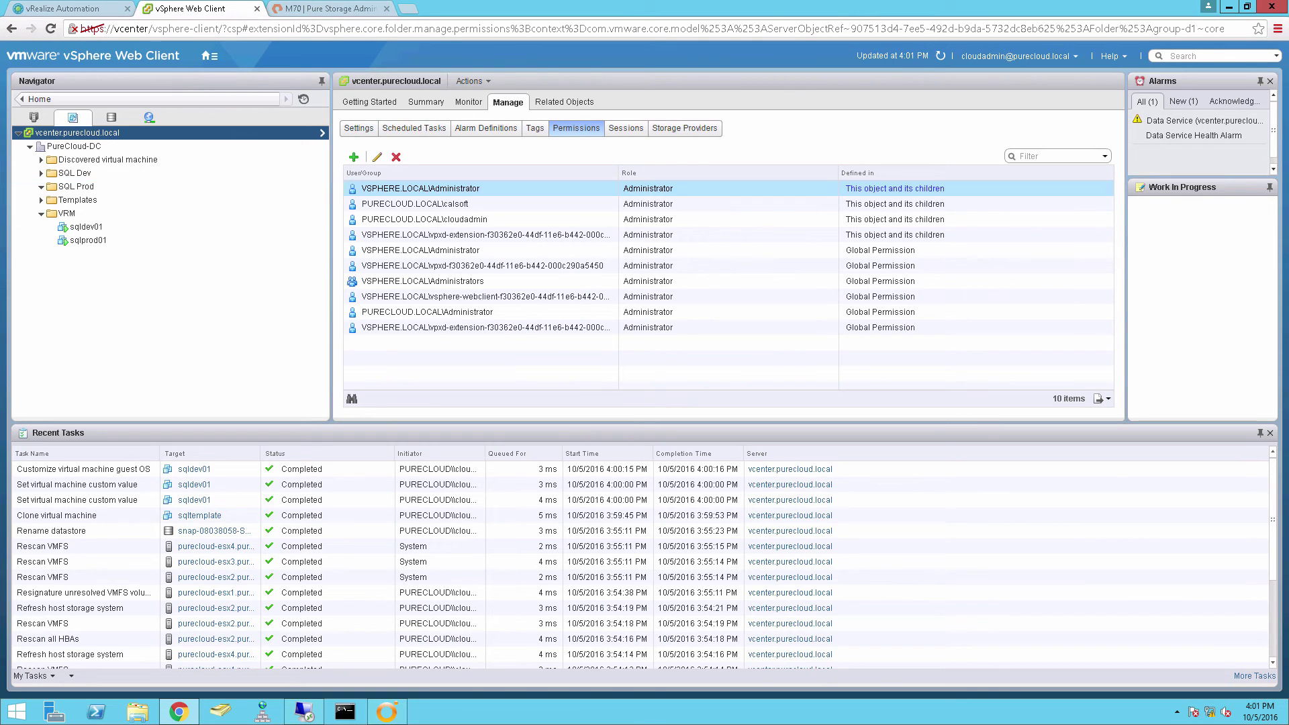
{"action": "left_click", "coordinate": [126, 226]}
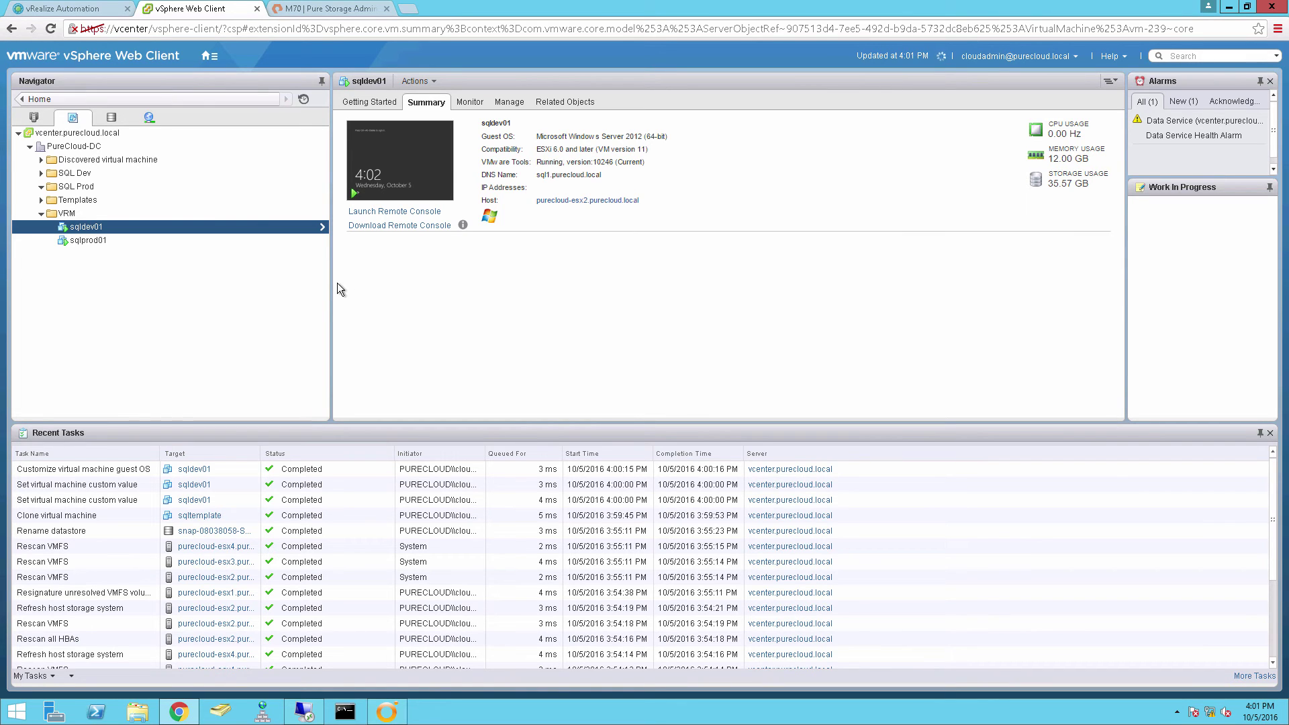
Step: Return to vRealize Automation and refresh the request list to check the SQL Server Development request's status
{"action": "left_click", "coordinate": [64, 9]}
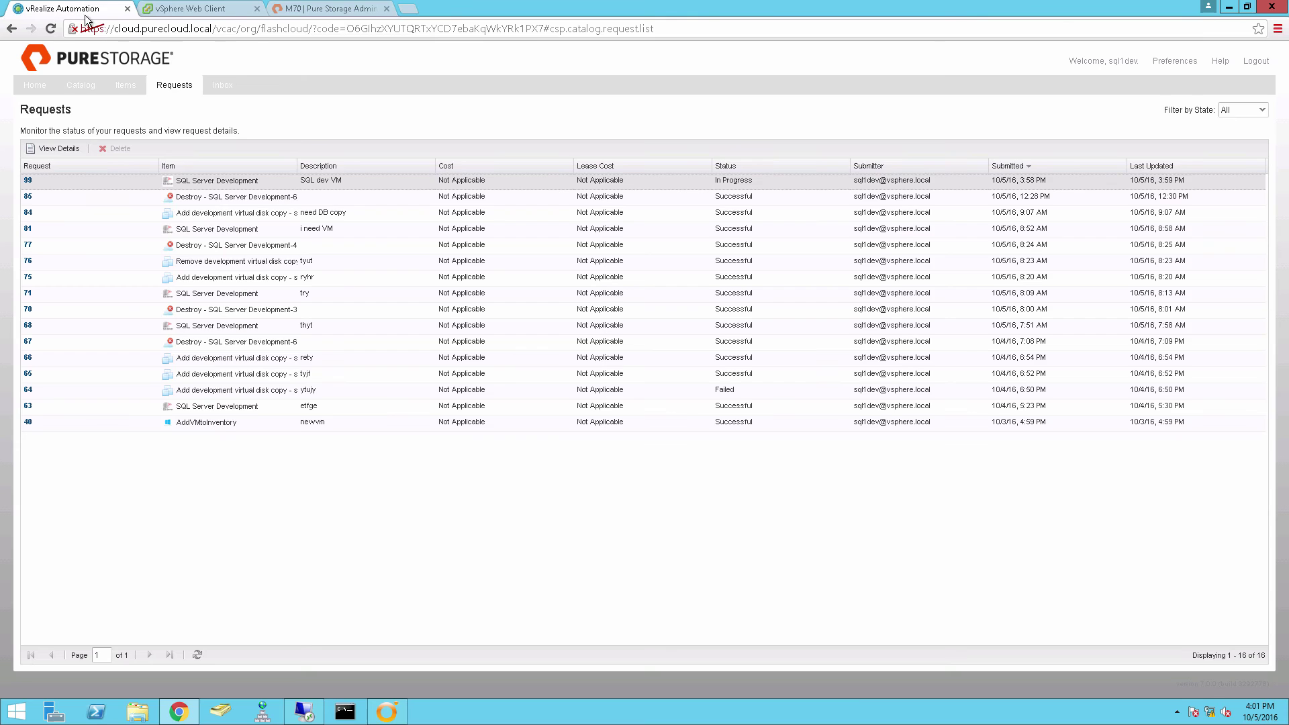
{"action": "left_click", "coordinate": [198, 655]}
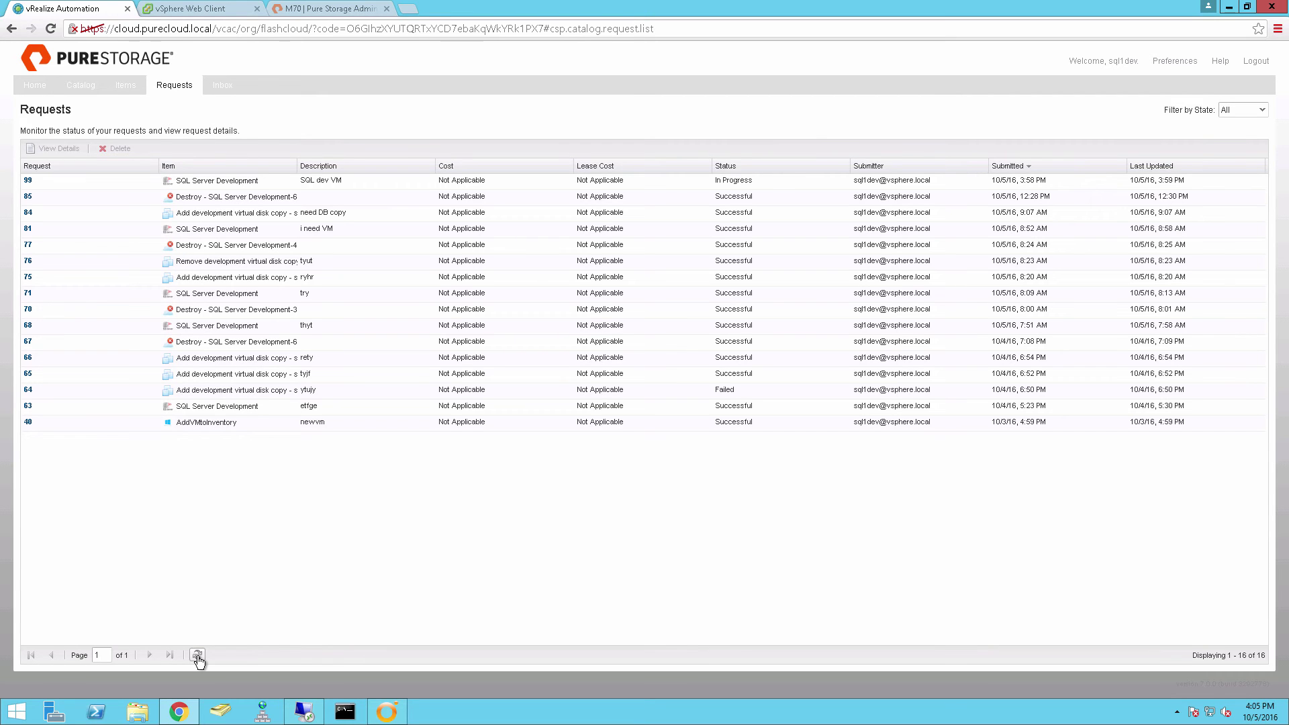
{"action": "left_click", "coordinate": [197, 655]}
{"action": "left_click", "coordinate": [197, 656]}
Step: Open the item details of the sqldev01 machine inside the provisioned SQL Server Development deployment
{"action": "left_click", "coordinate": [124, 98]}
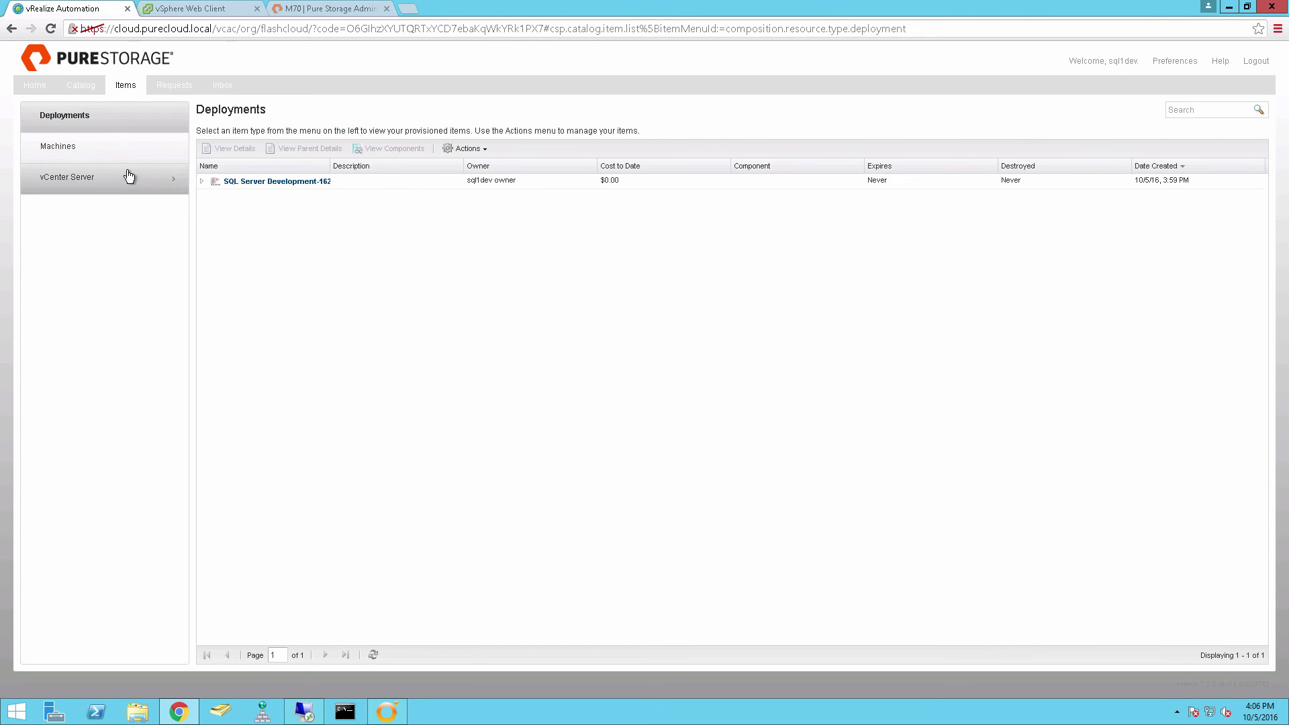
{"action": "left_click", "coordinate": [200, 181]}
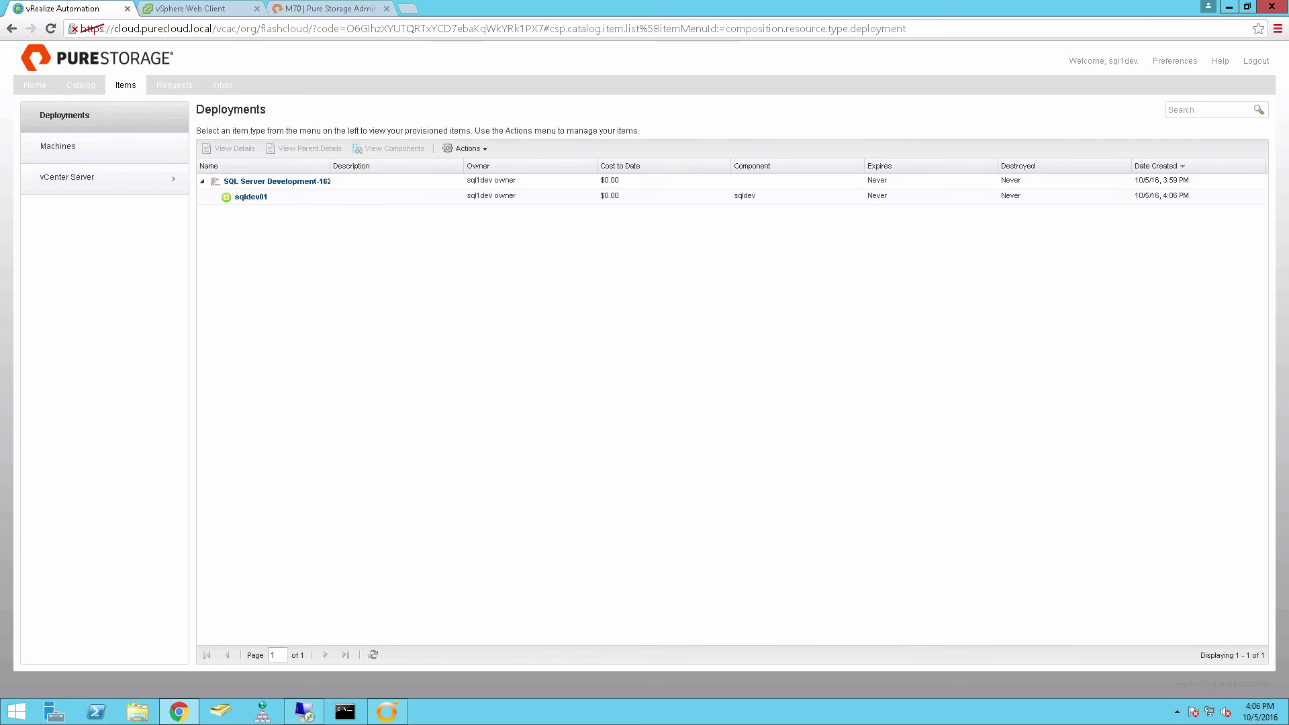
{"action": "left_click", "coordinate": [252, 198]}
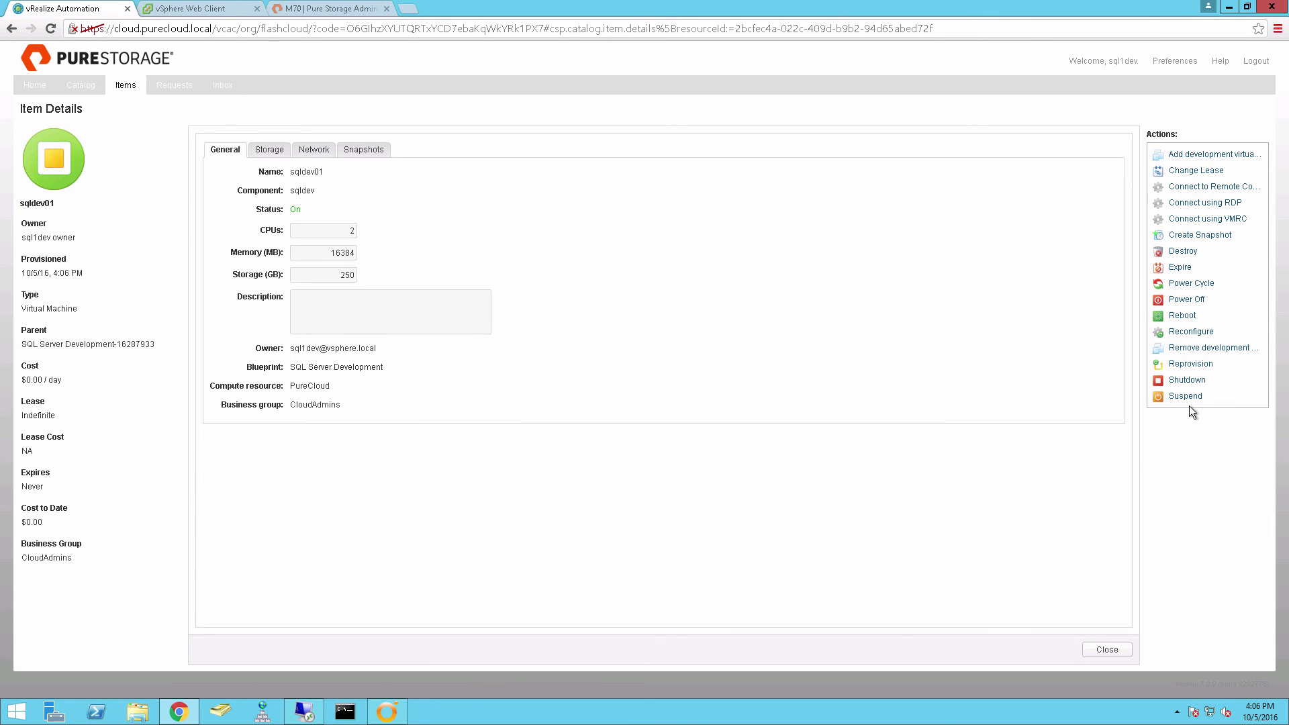
Step: Download sqldev01.rdp using the machine's RDP connection action and connect to sqldev01 as cloudadmin with the account password
{"action": "left_click", "coordinate": [1179, 192]}
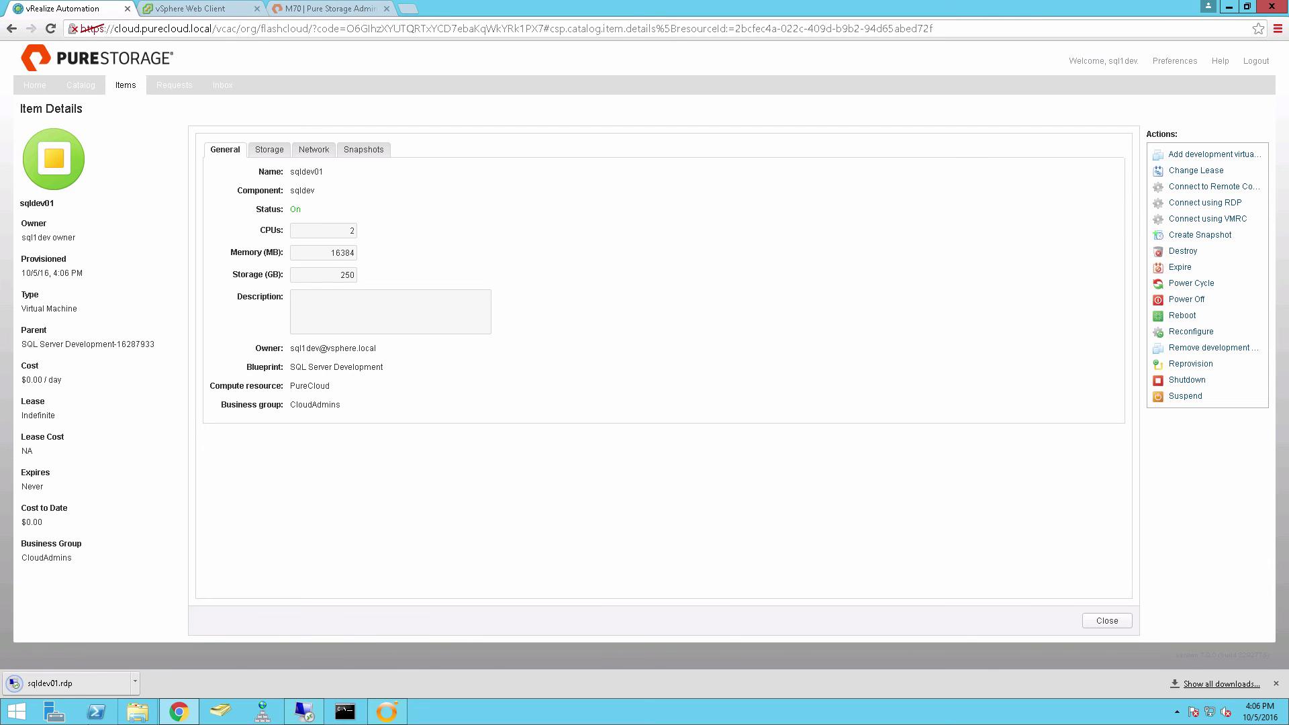
{"action": "left_click", "coordinate": [91, 679]}
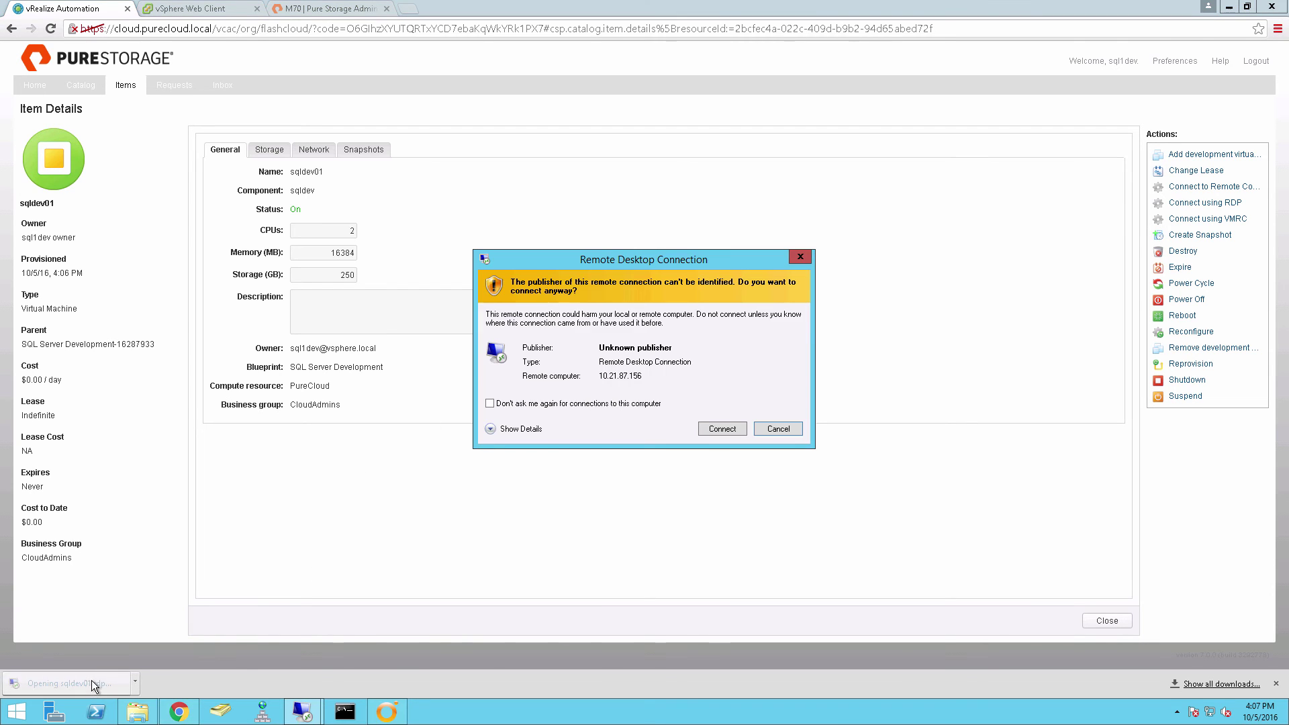
{"action": "left_click", "coordinate": [723, 429]}
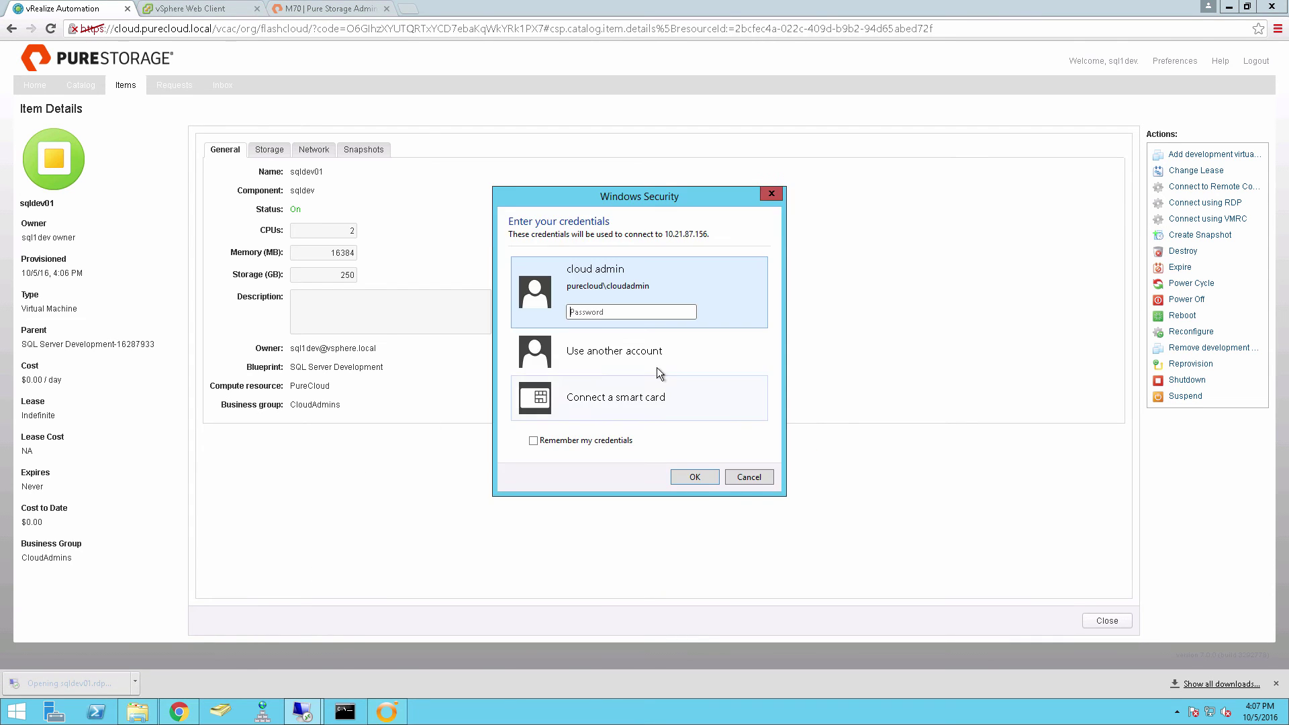
{"action": "type", "text": "*********"}
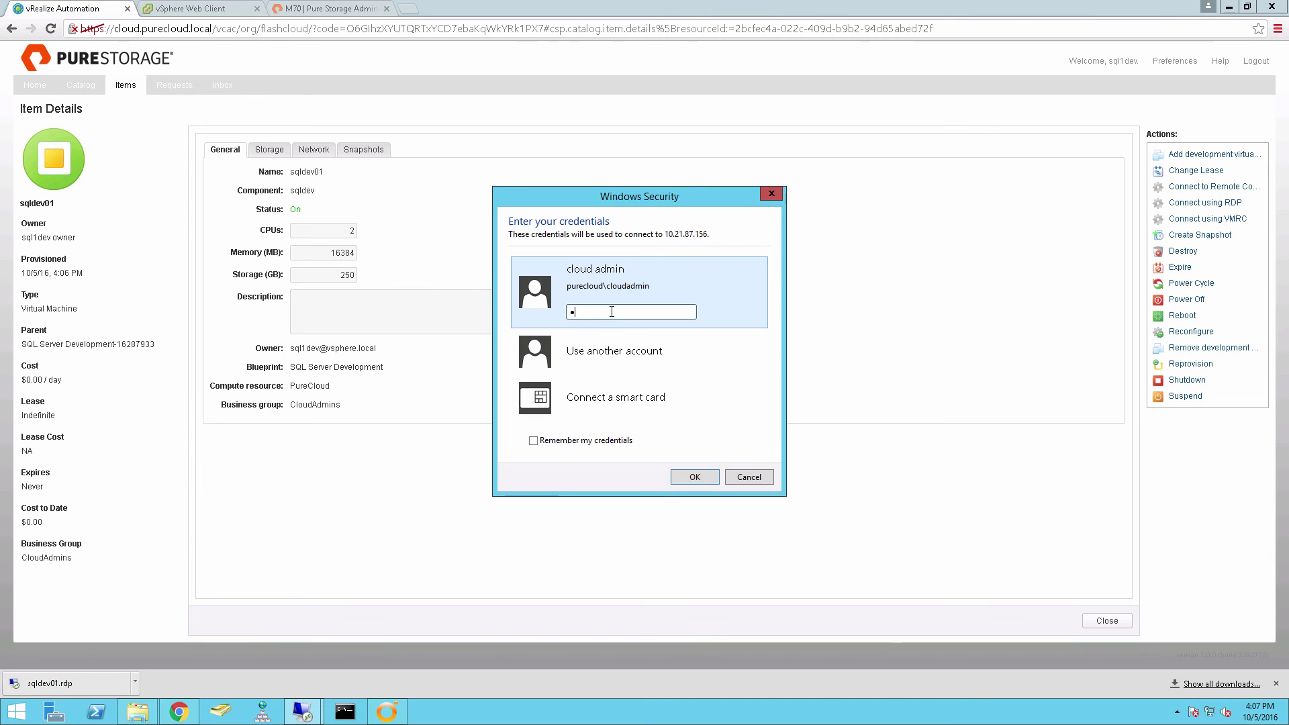
{"action": "type", "text": "*"}
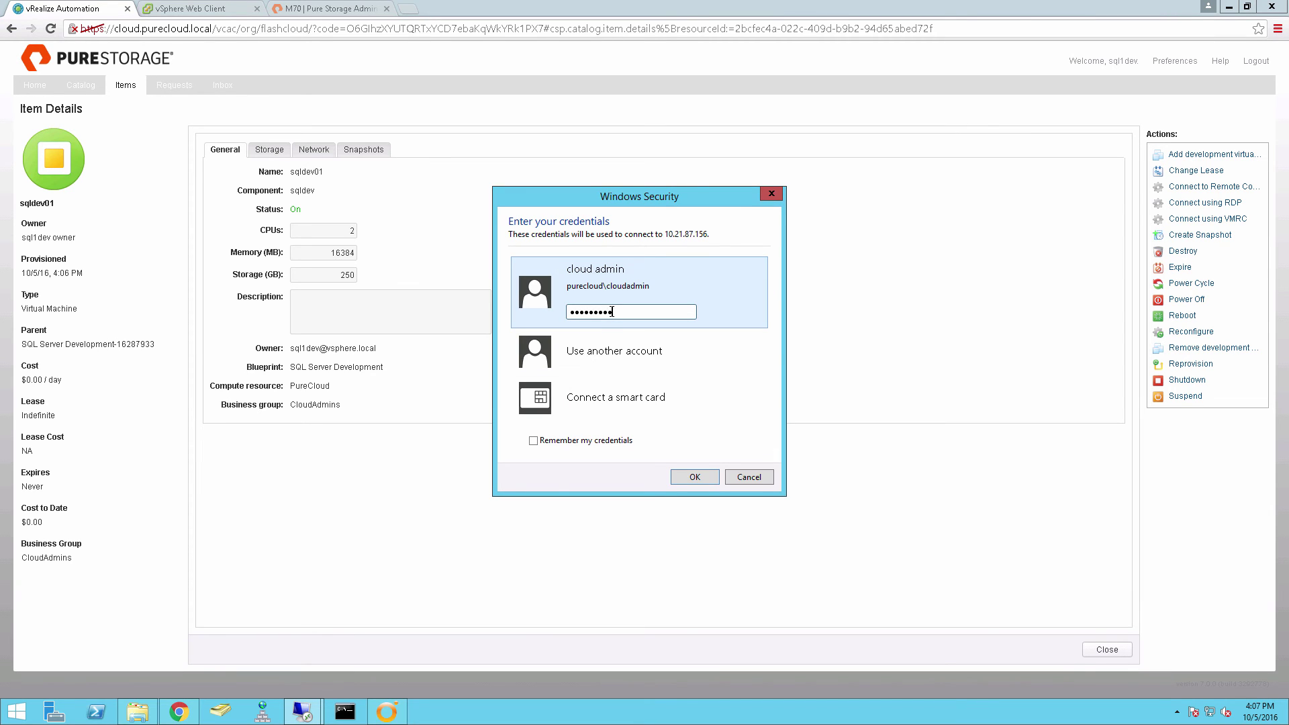
{"action": "key", "text": "Return"}
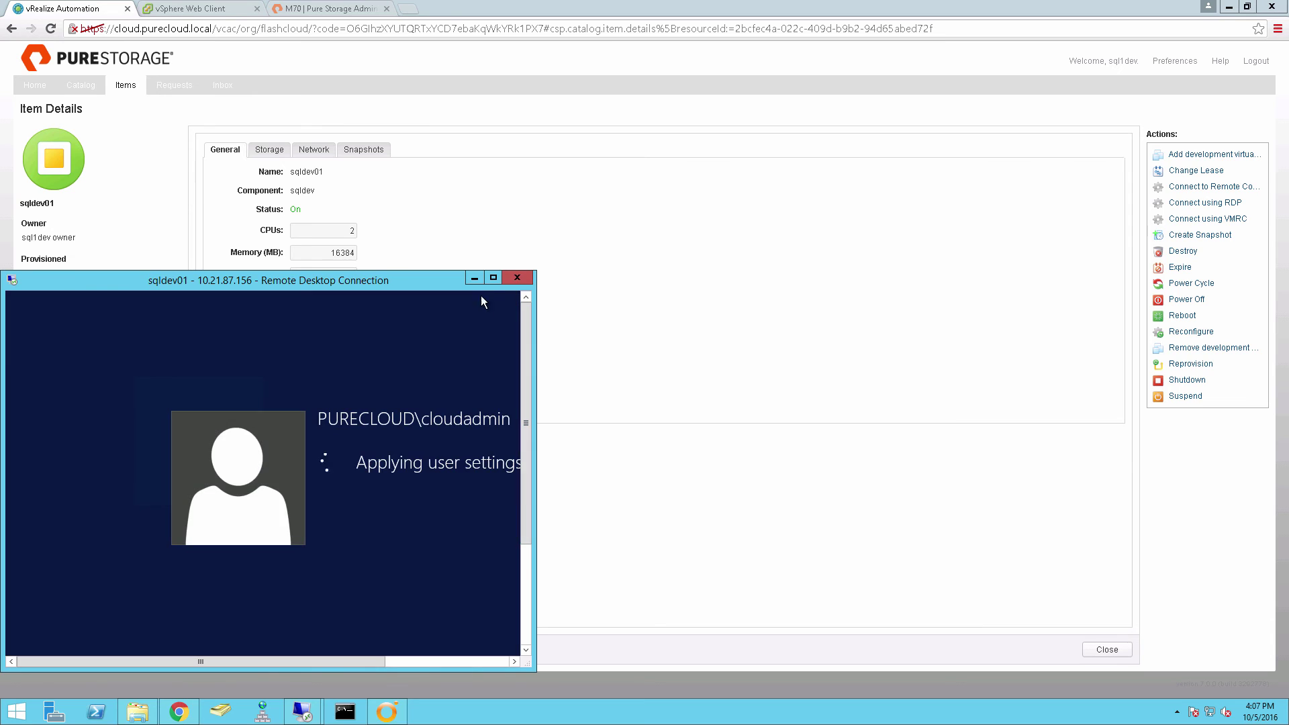
Step: Reposition and enlarge the sqldev01 remote desktop window, and close Server Manager inside it
{"action": "left_click_drag", "start_coordinate": [425, 280], "coordinate": [641, 91]}
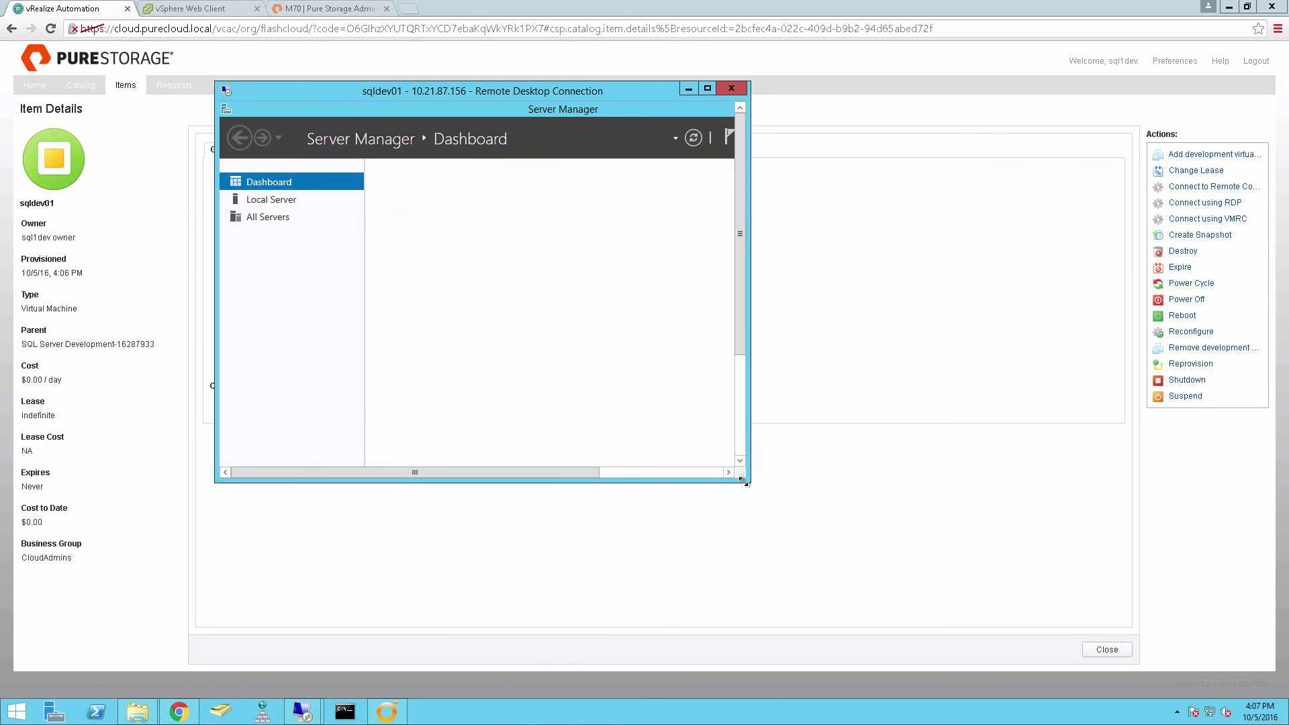
{"action": "left_click_drag", "start_coordinate": [750, 481], "coordinate": [931, 613]}
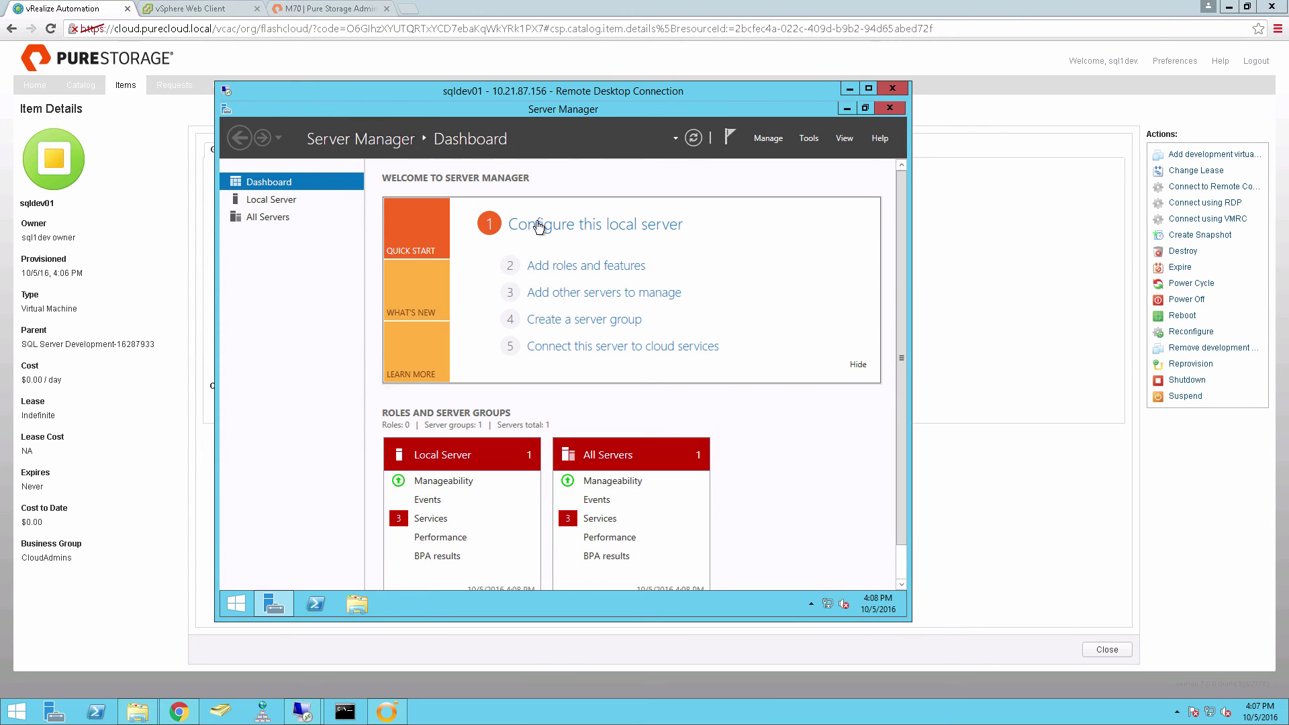
{"action": "left_click", "coordinate": [891, 109]}
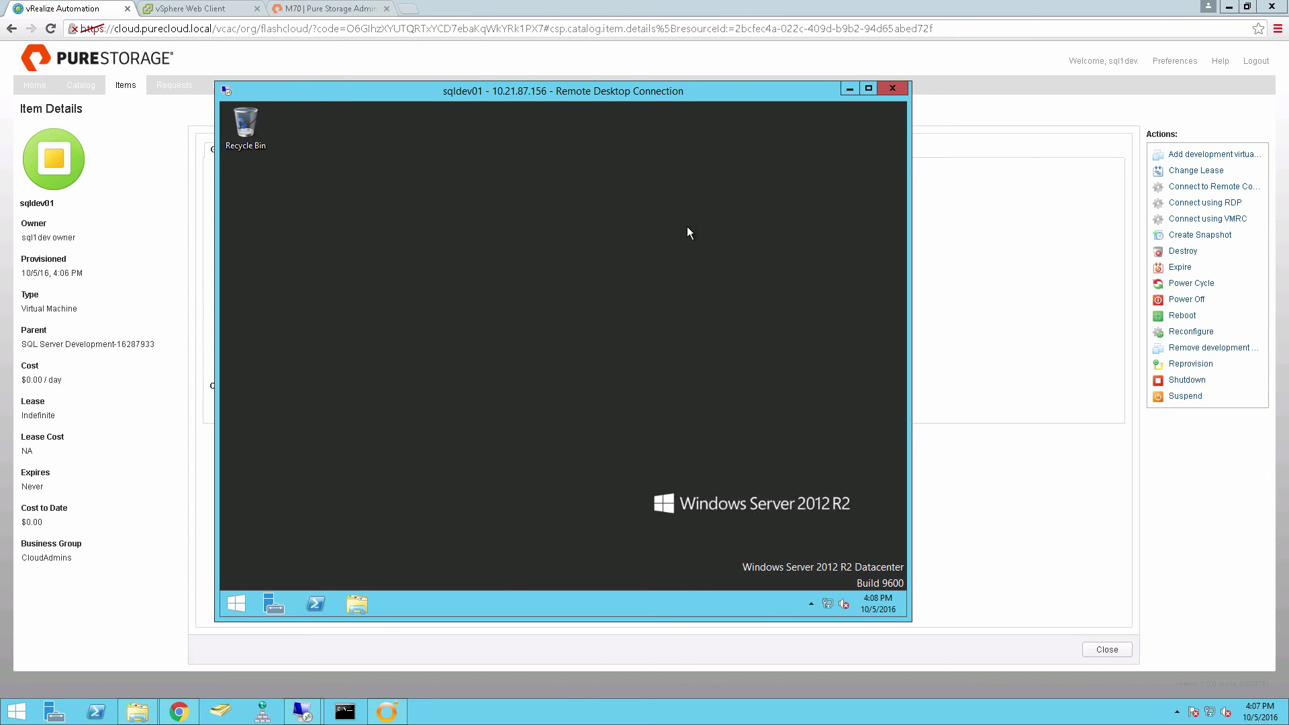
Step: Launch Disk Management with diskmgmt.msc from File Explorer on sqldev01 and enlarge its window to show the disks
{"action": "left_click", "coordinate": [351, 602]}
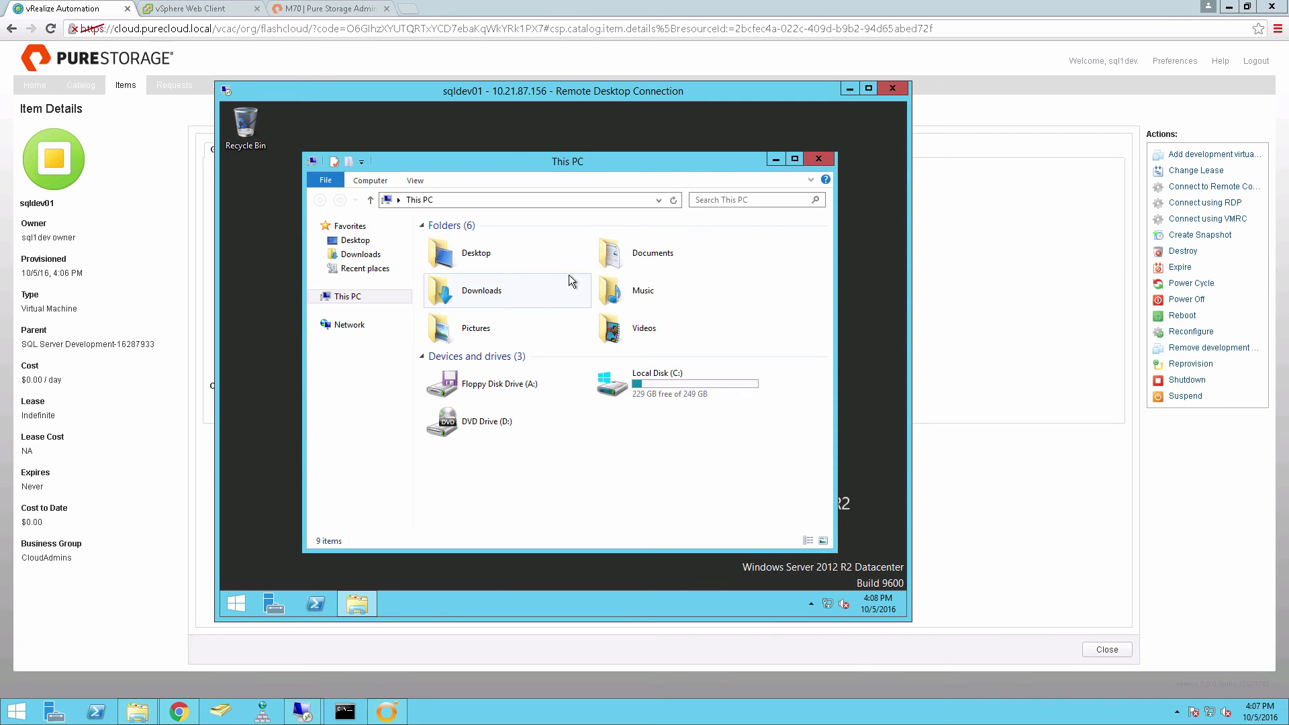
{"action": "left_click", "coordinate": [497, 199]}
{"action": "type", "text": "diskmg"}
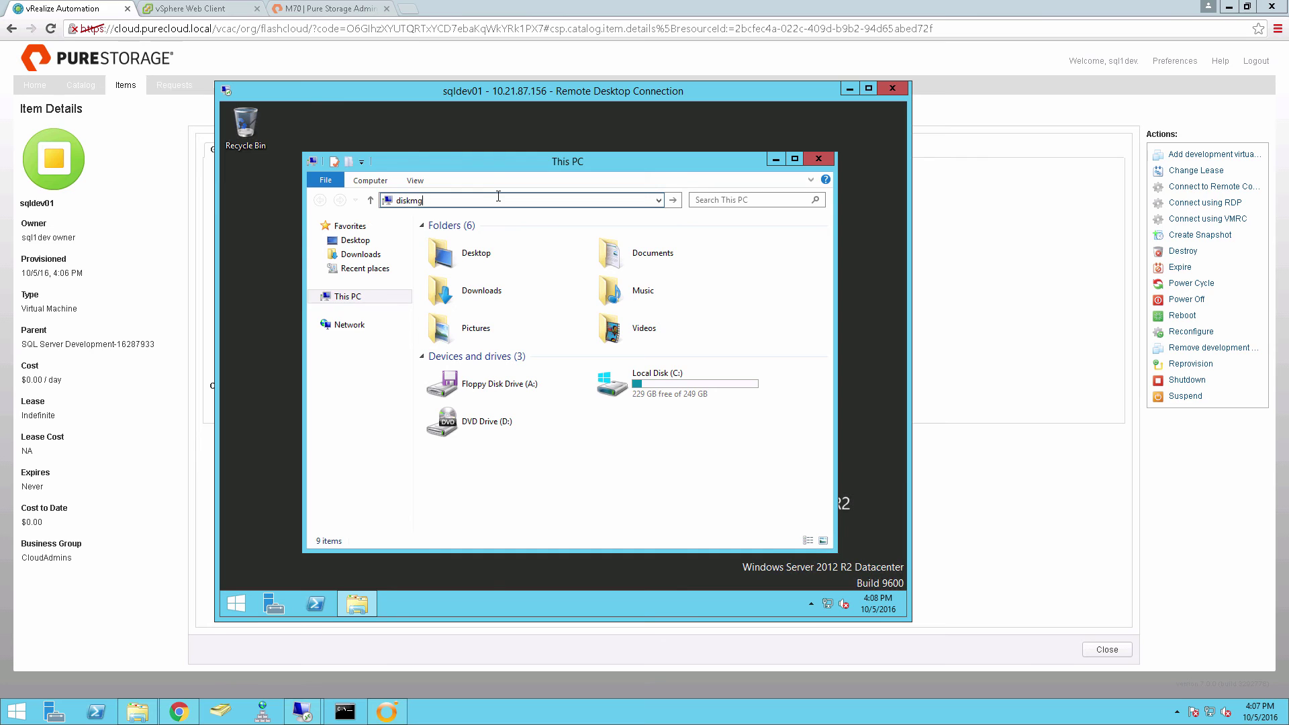
{"action": "type", "text": "mt.msc"}
{"action": "key", "text": "Return"}
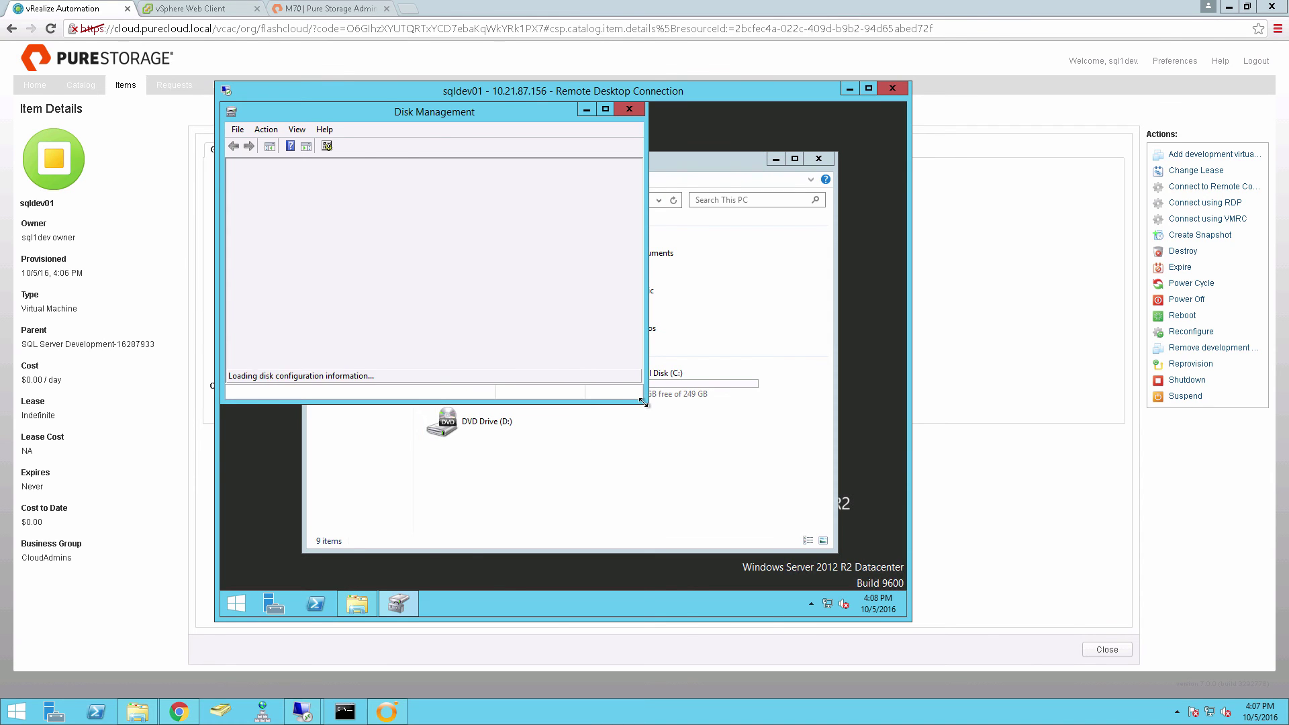
{"action": "left_click_drag", "start_coordinate": [642, 402], "coordinate": [713, 510]}
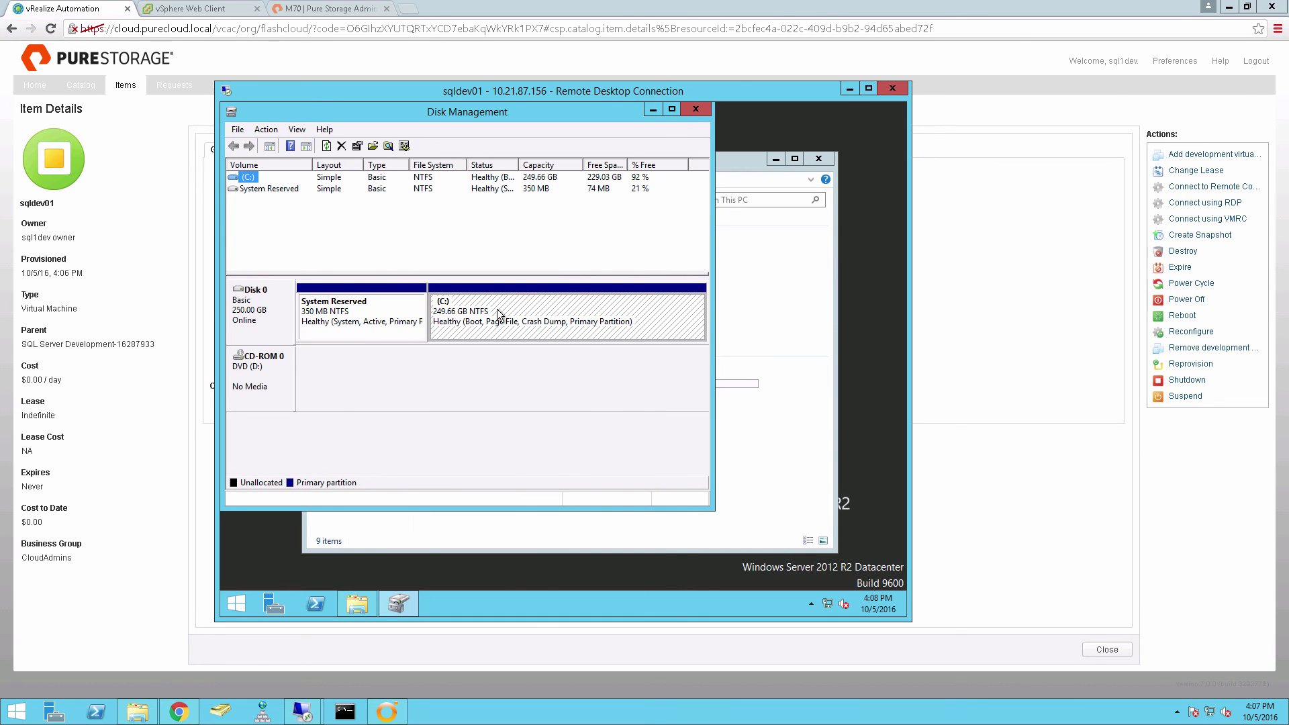
Step: Submit an "Add development virtual disk copy" request for sqldev01 with the description "request" and the reason "dev copy"
{"action": "left_click", "coordinate": [1238, 154]}
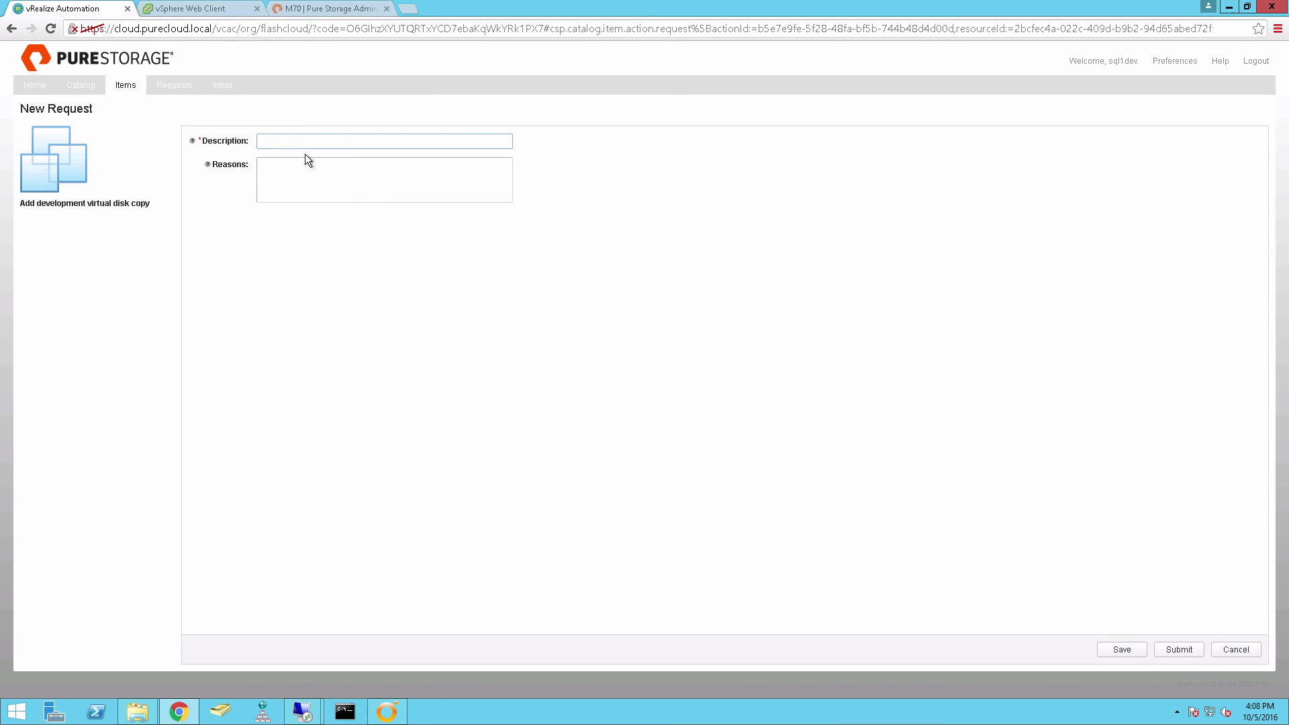
{"action": "type", "text": "request"}
{"action": "key", "text": "Tab"}
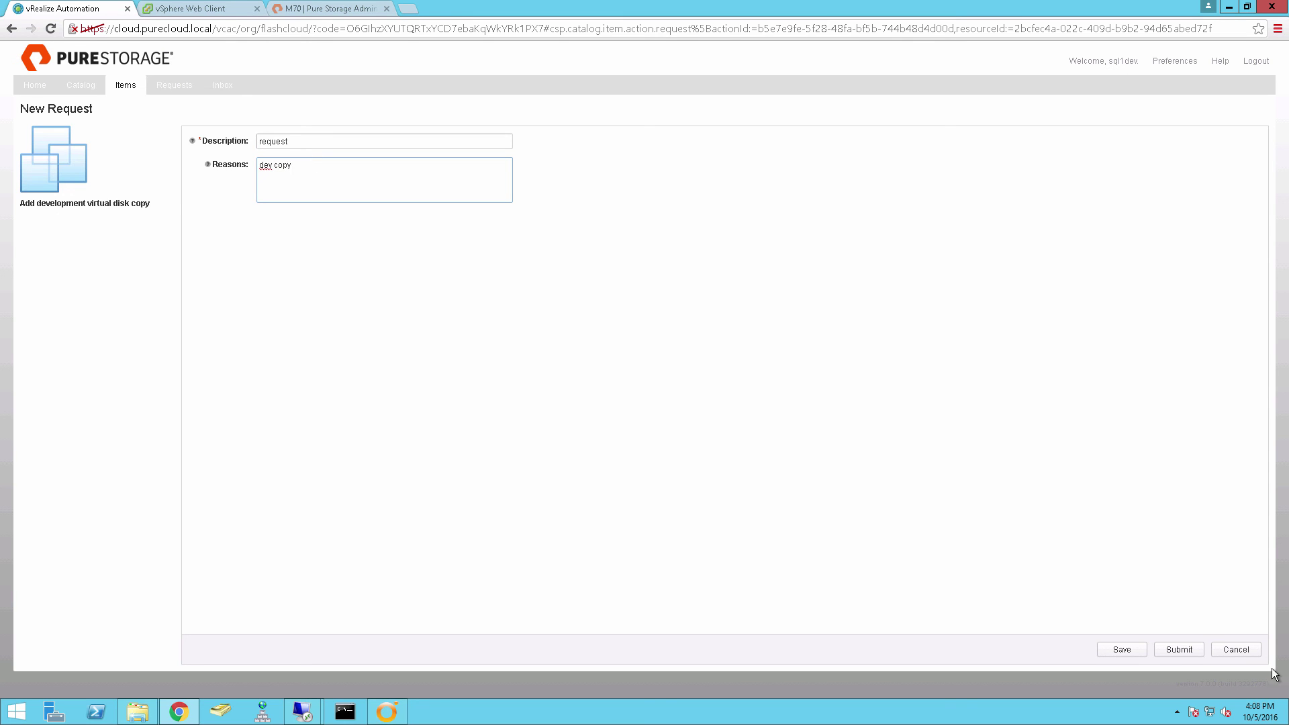
{"action": "left_click", "coordinate": [1191, 655]}
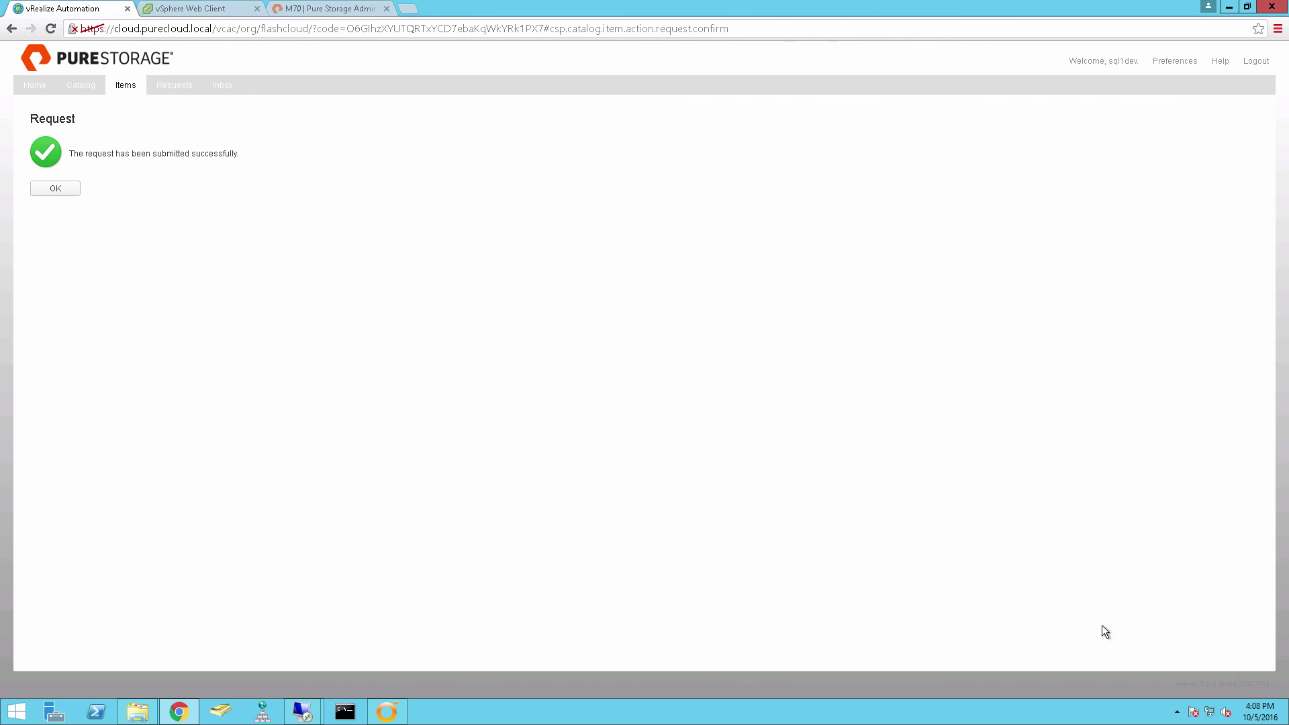
{"action": "left_click", "coordinate": [55, 188]}
Step: Return to the sqldev01 remote session, bring Disk 1 online, and open New Volume (E:) to view its files
{"action": "mouse_move", "coordinate": [302, 712]}
{"action": "left_click", "coordinate": [385, 650]}
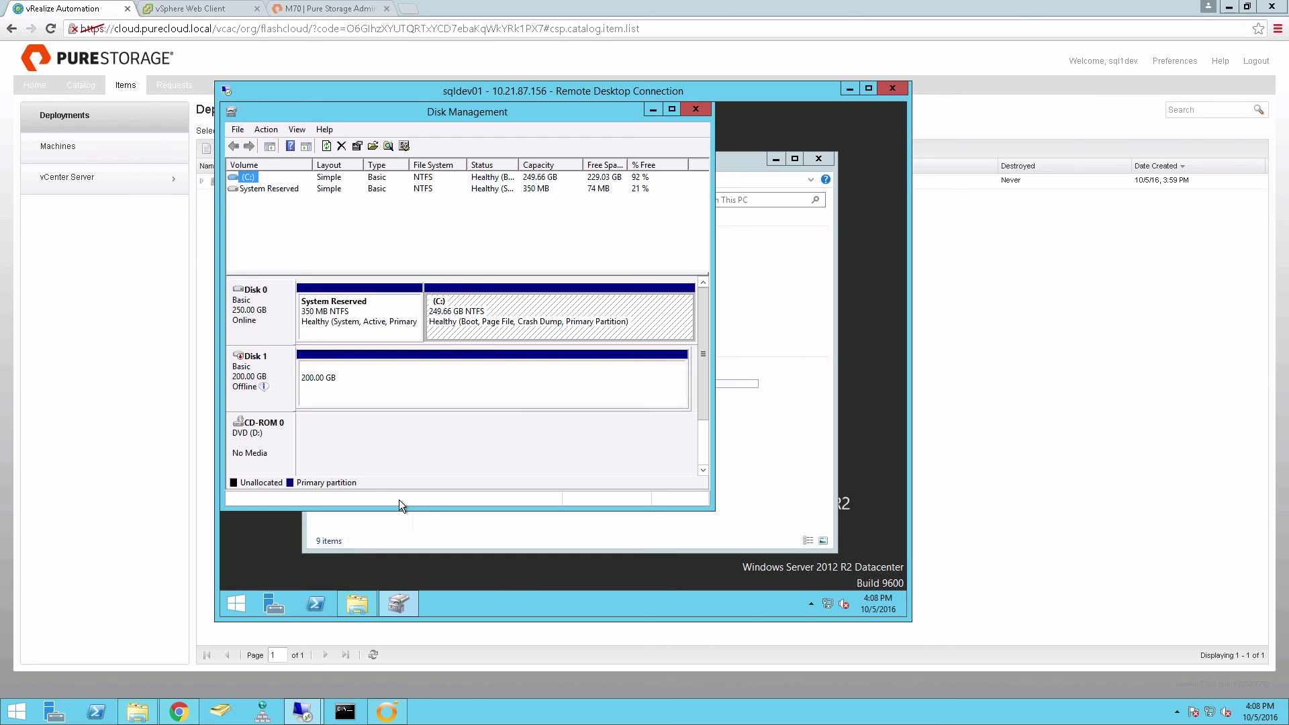
{"action": "right_click", "coordinate": [264, 368]}
{"action": "left_click", "coordinate": [300, 376]}
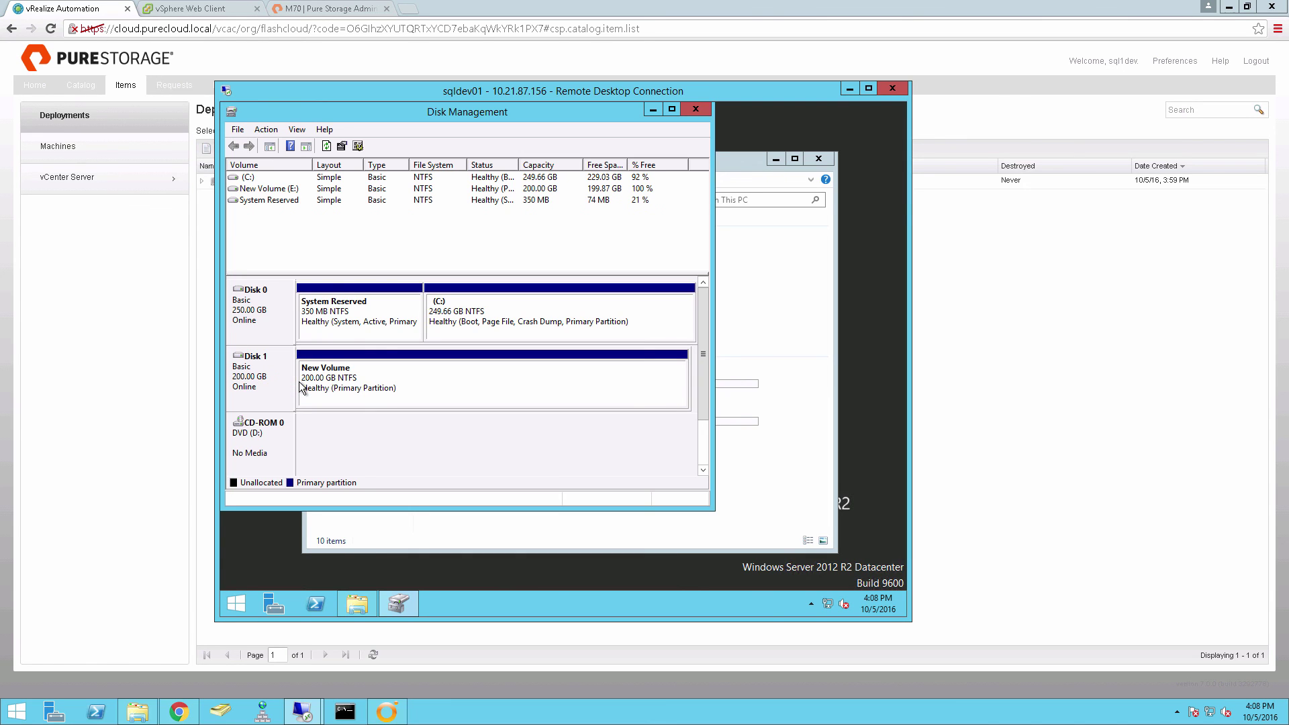
{"action": "left_click", "coordinate": [773, 473]}
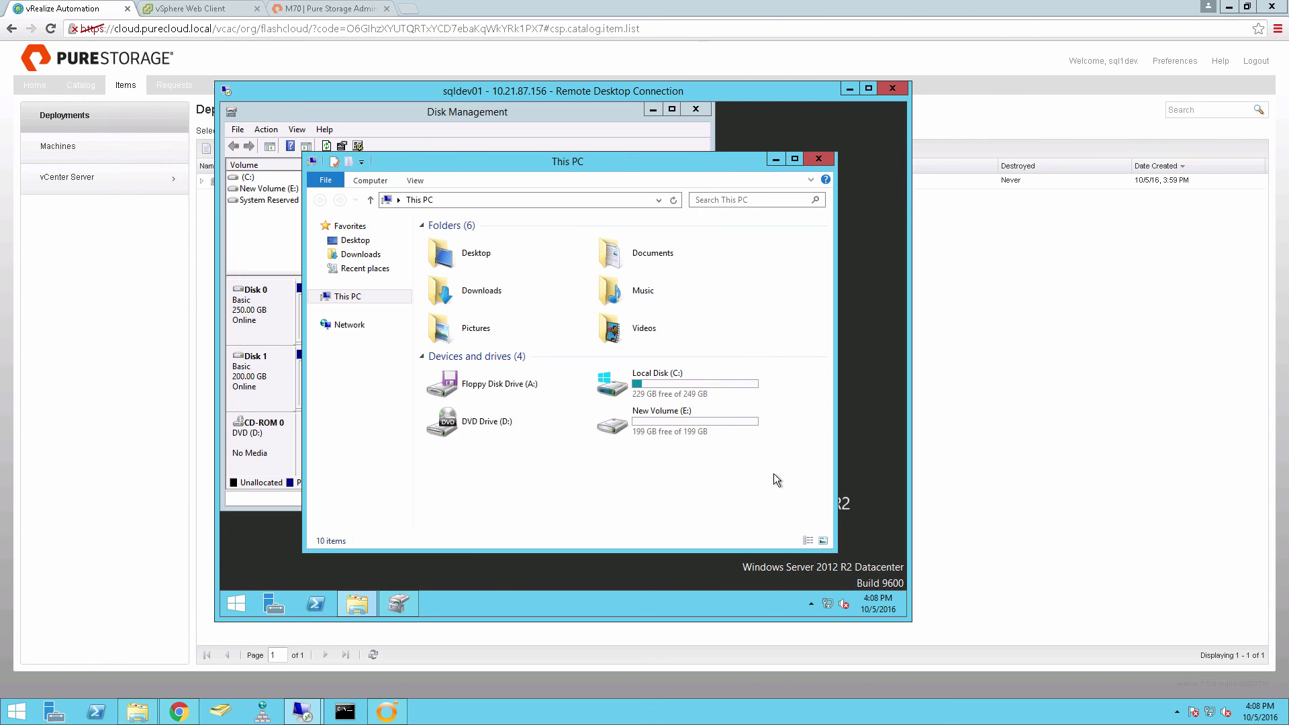
{"action": "double_click", "coordinate": [657, 426]}
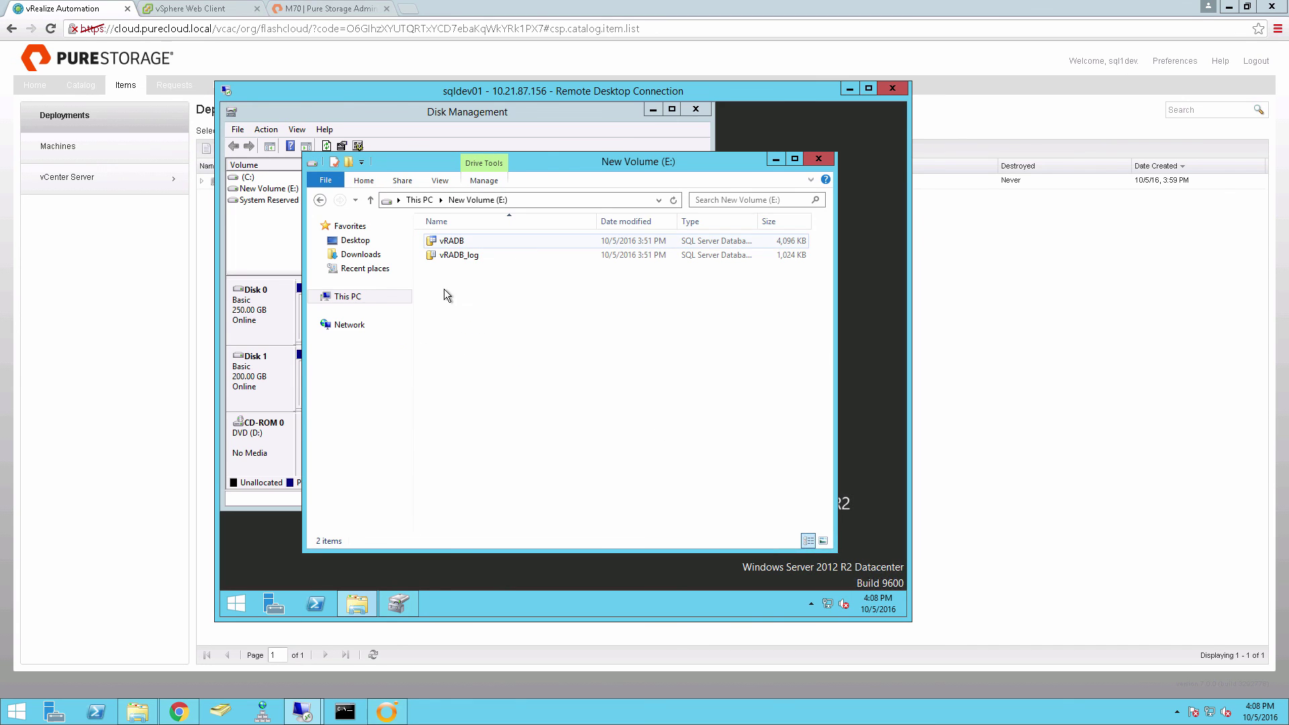
Step: Launch SQL Server Management Studio on sqldev01 and connect to the SQLDEV01 Database Engine with Windows Authentication
{"action": "left_click", "coordinate": [237, 604]}
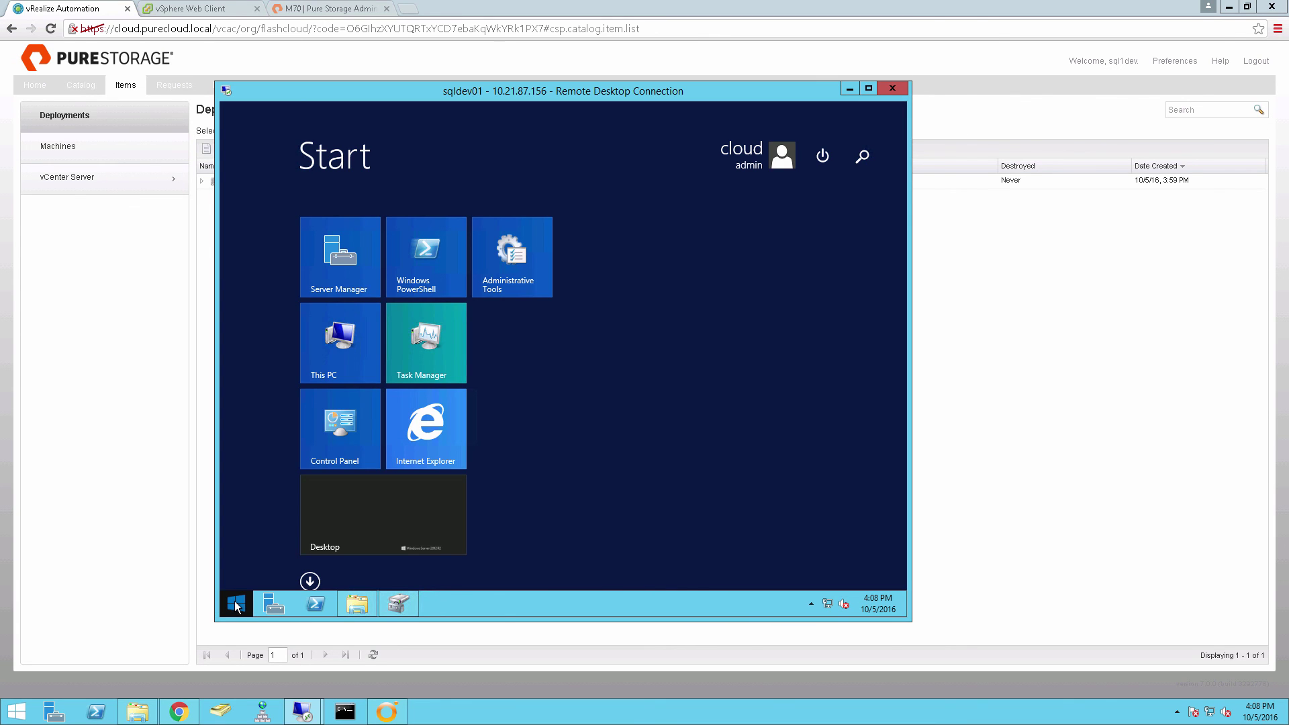
{"action": "left_click", "coordinate": [309, 581]}
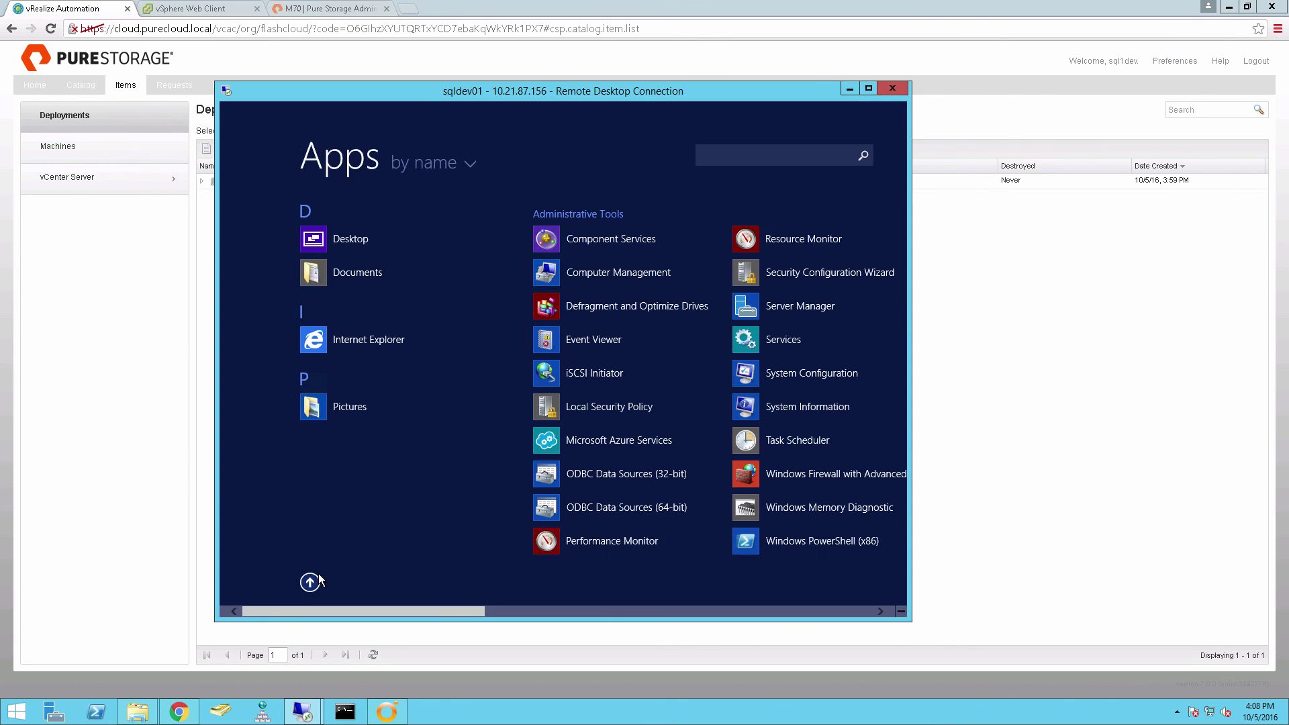
{"action": "left_click_drag", "start_coordinate": [457, 598], "coordinate": [609, 618]}
{"action": "left_click", "coordinate": [777, 440]}
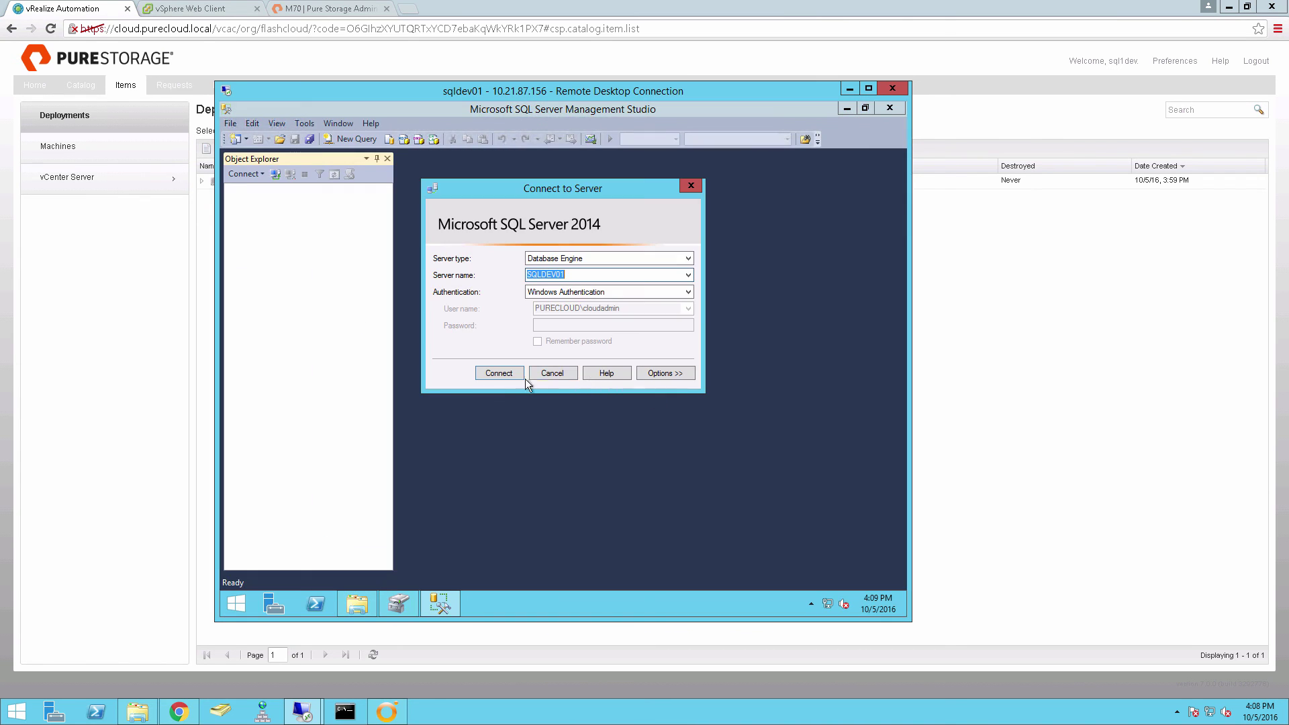
{"action": "left_click", "coordinate": [513, 373]}
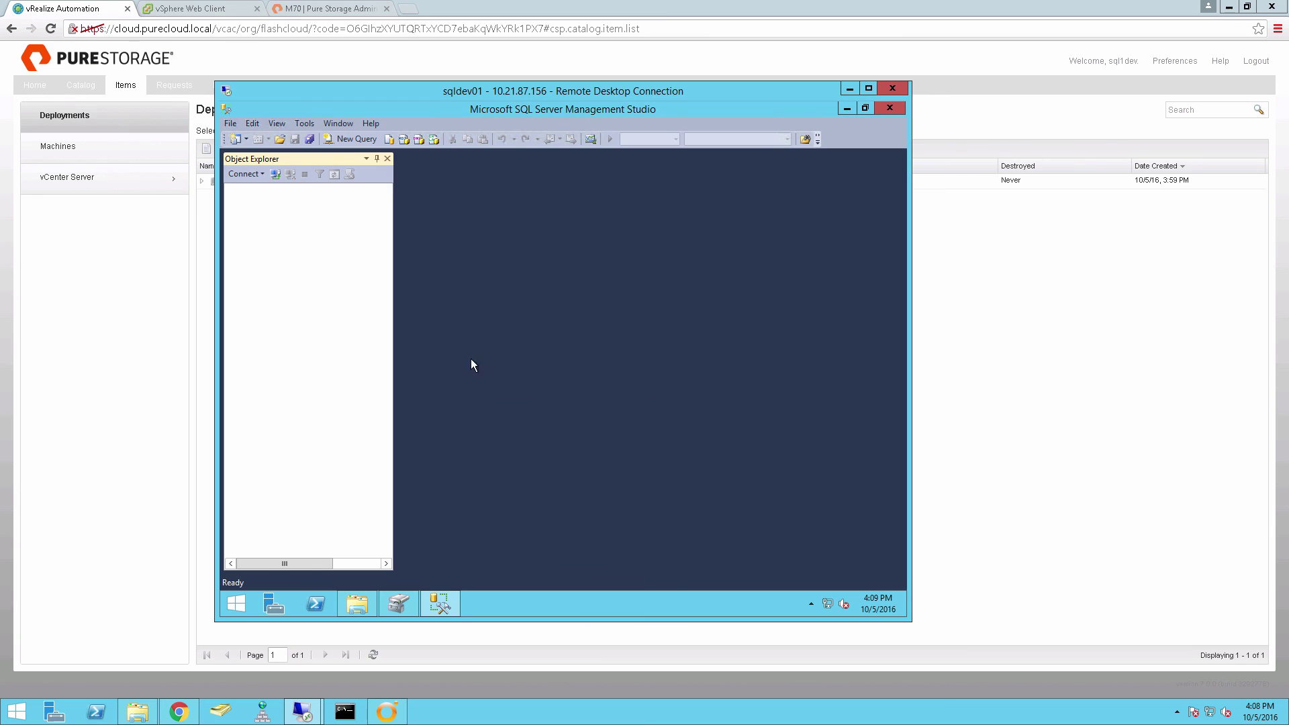
Step: Attach the database file E:\vRADB.mdf to the SQLDEV01 server and select vRADB among its databases
{"action": "right_click", "coordinate": [268, 205]}
{"action": "left_click", "coordinate": [310, 230]}
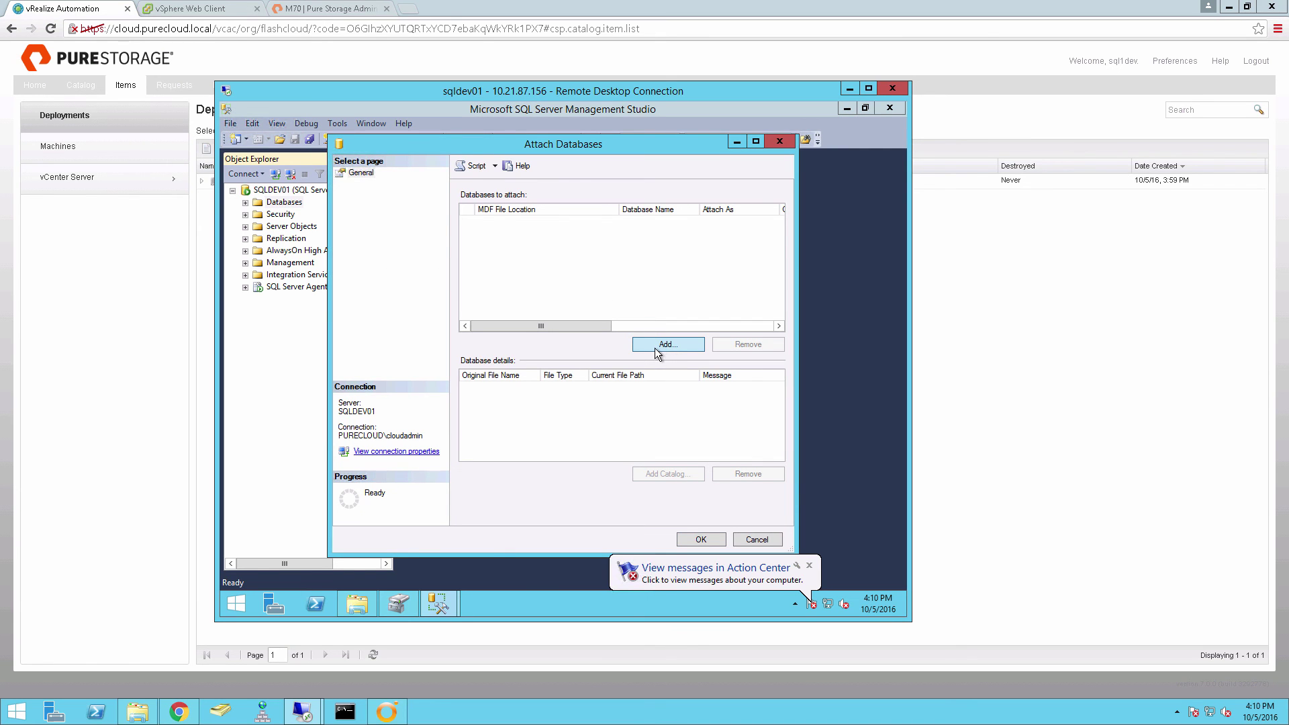
{"action": "left_click", "coordinate": [655, 346]}
{"action": "left_click", "coordinate": [557, 249]}
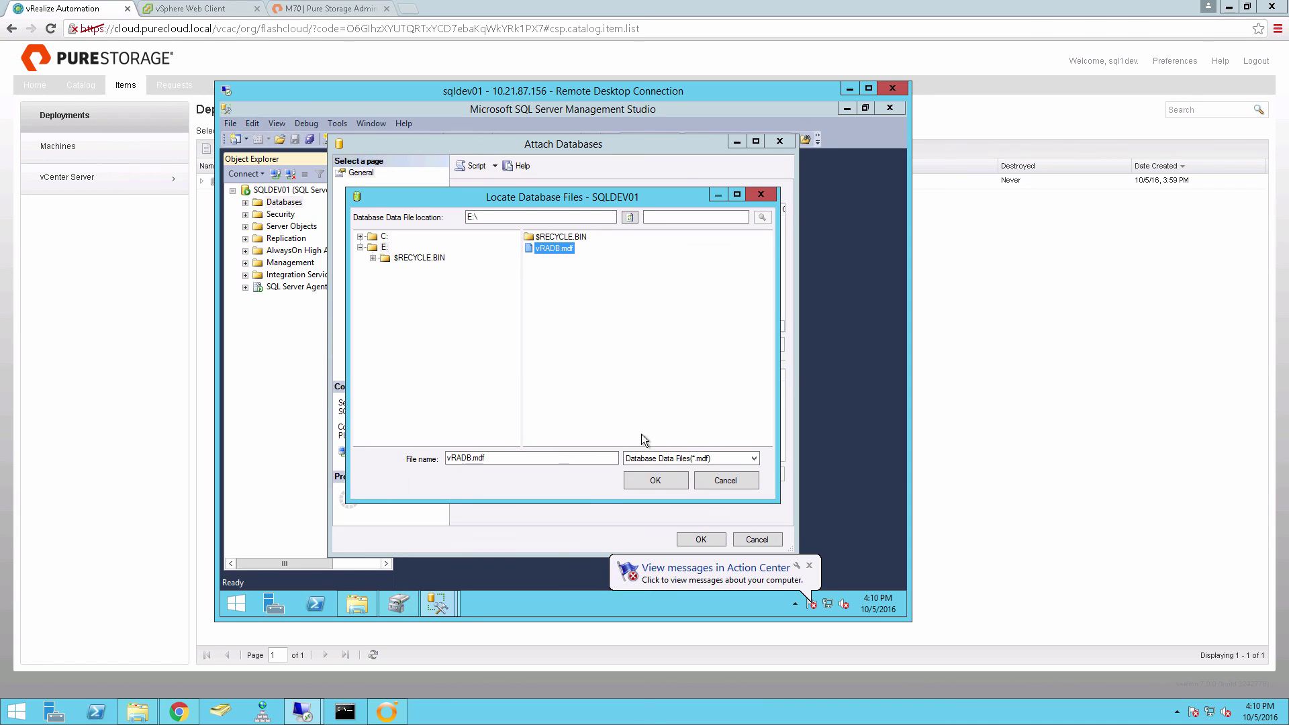
{"action": "left_click", "coordinate": [654, 480]}
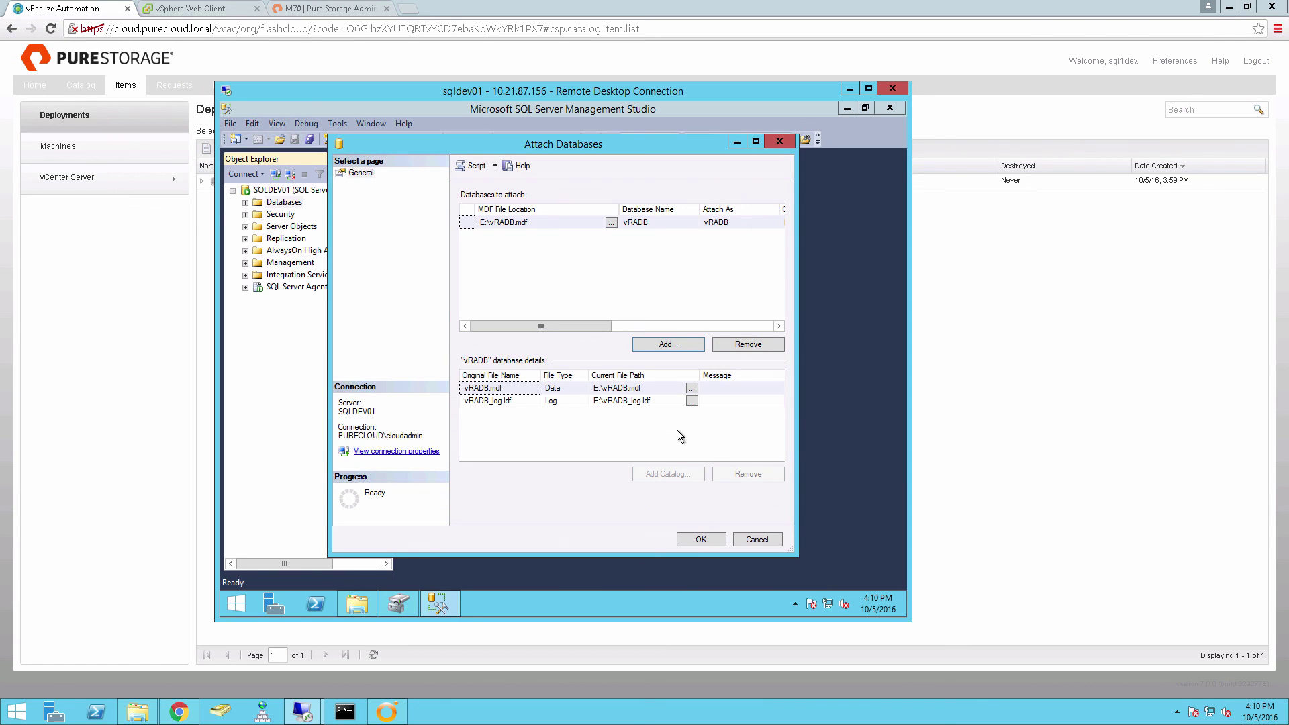
{"action": "left_click", "coordinate": [695, 541]}
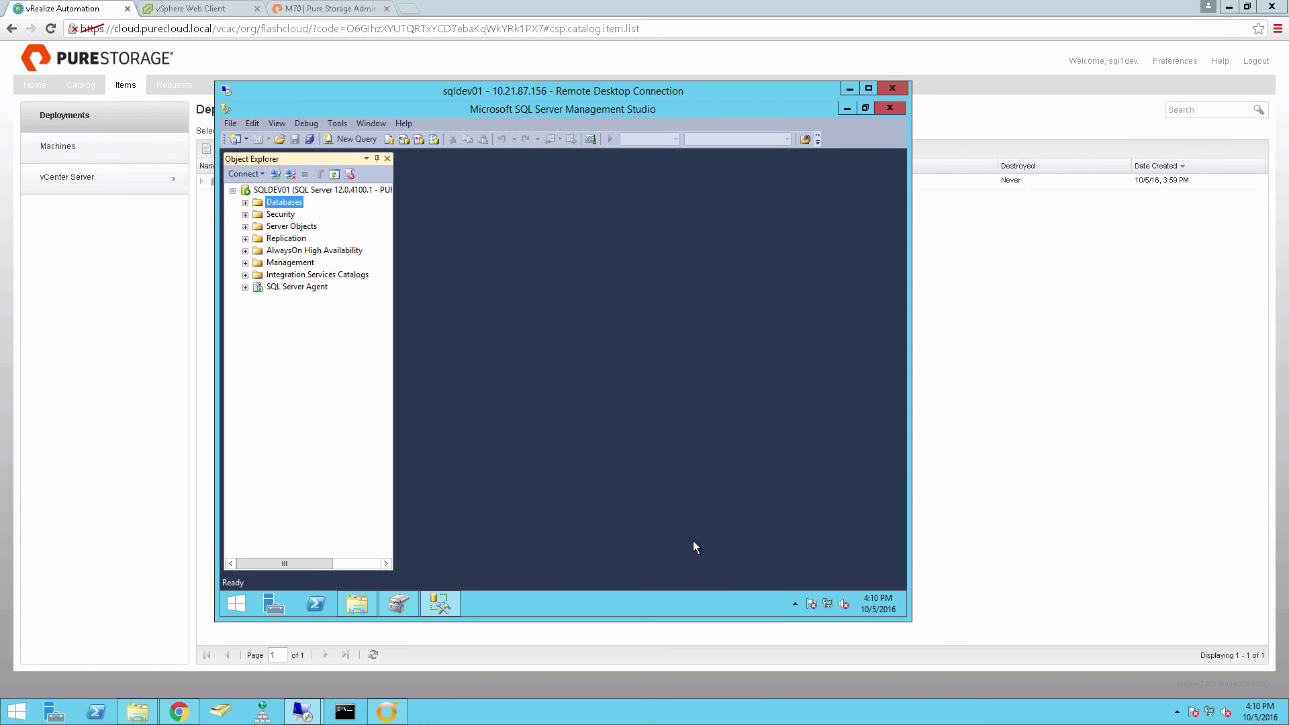
{"action": "left_click", "coordinate": [245, 202]}
{"action": "left_click", "coordinate": [276, 264]}
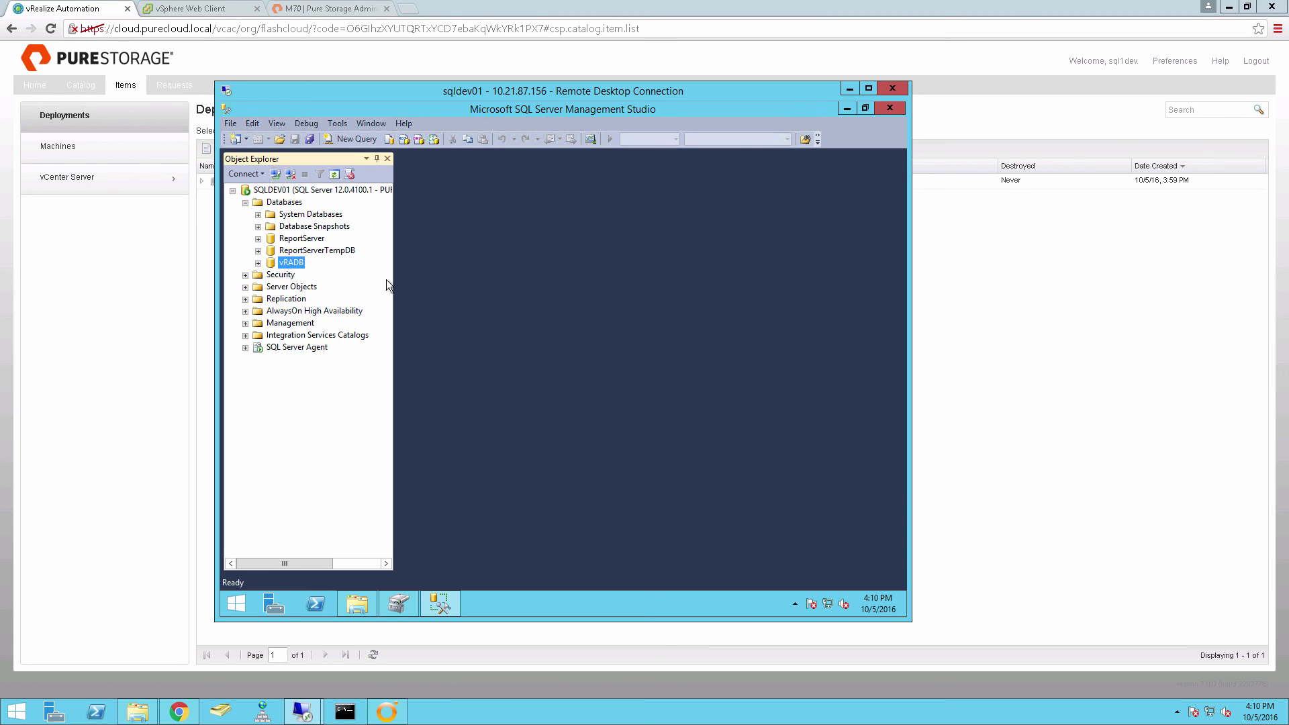